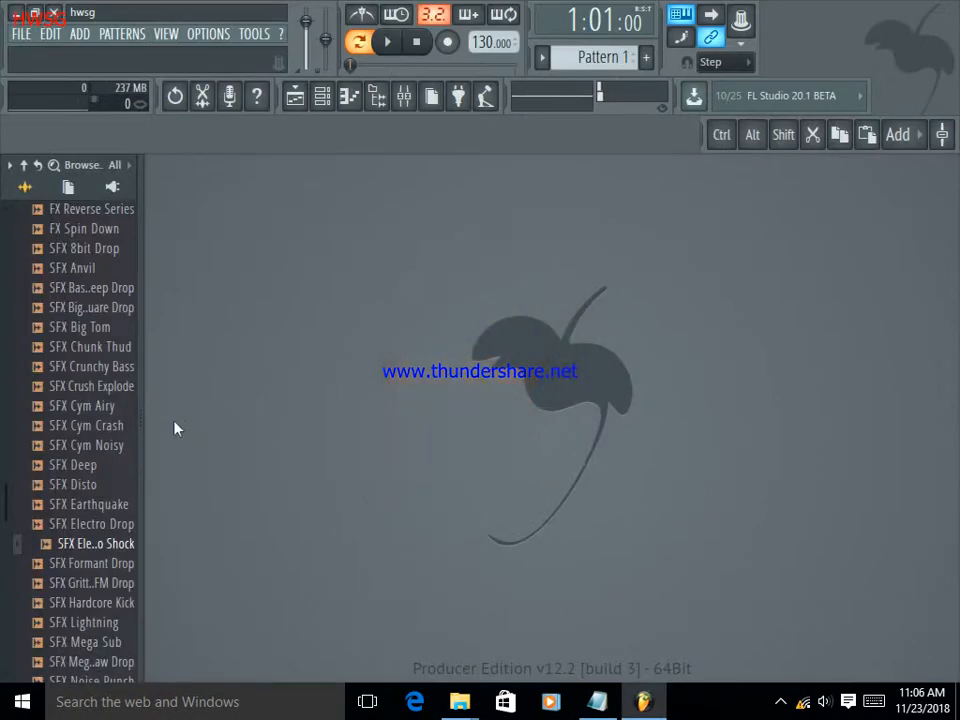
Open the saved project "new beat" from the Projects folder.
left_click(21, 34)
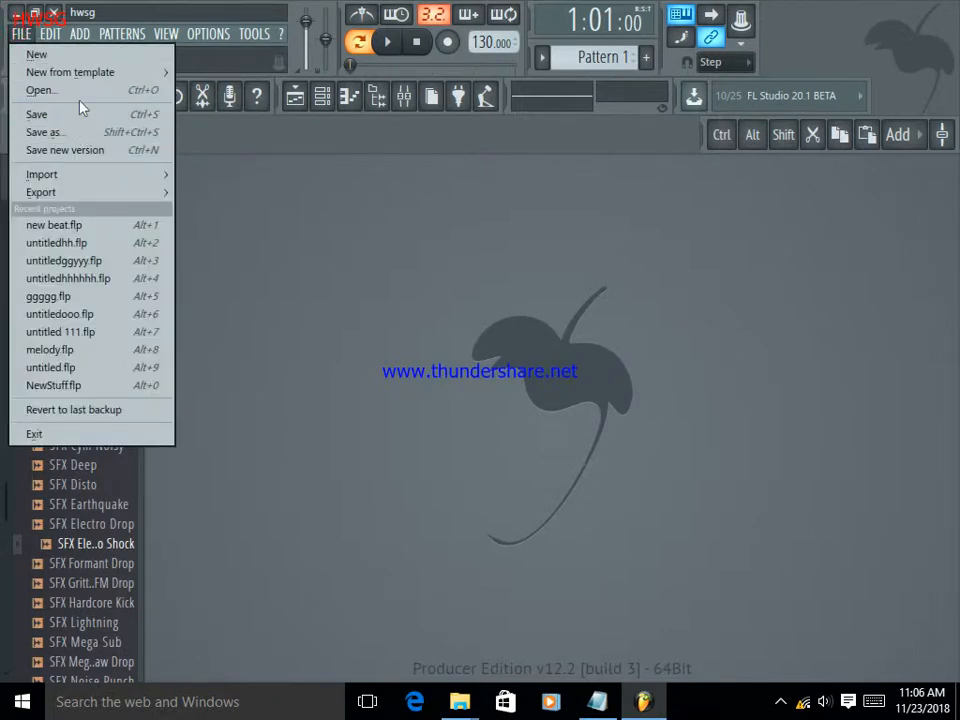
left_click(75, 92)
left_click(378, 221)
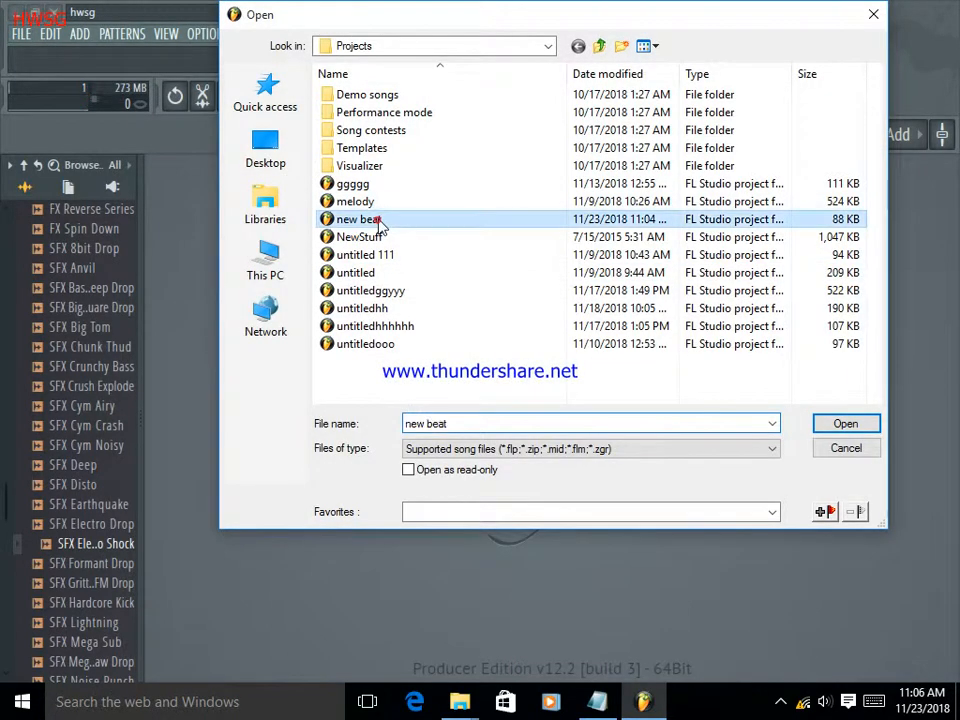
left_click(845, 428)
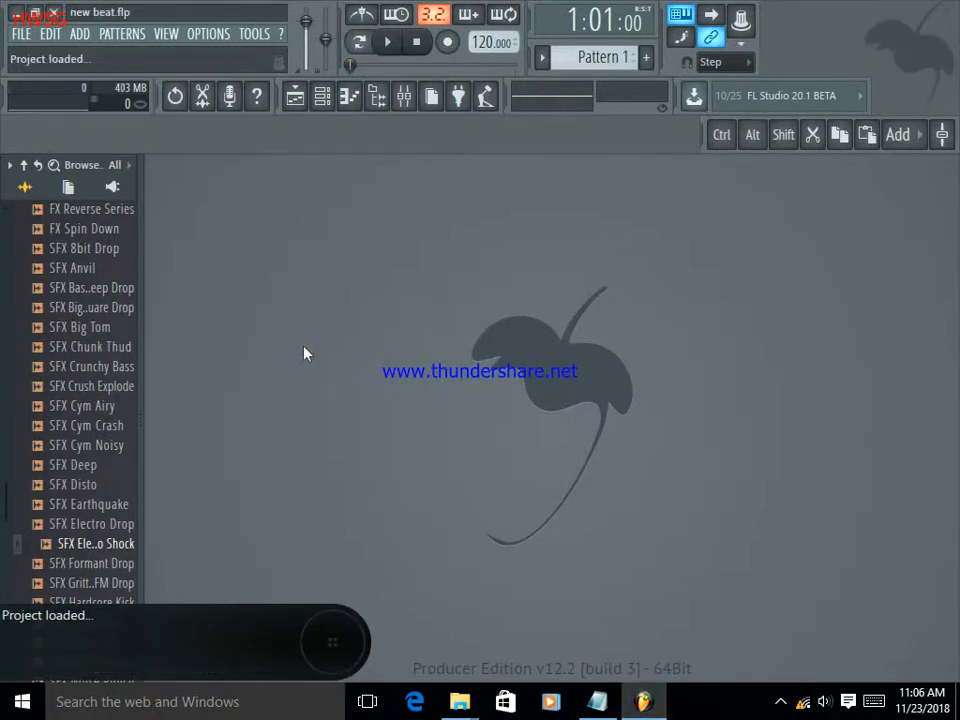
Bring up the playlist of the loaded project and play the arrangement from the beginning.
left_click(324, 100)
left_click(324, 100)
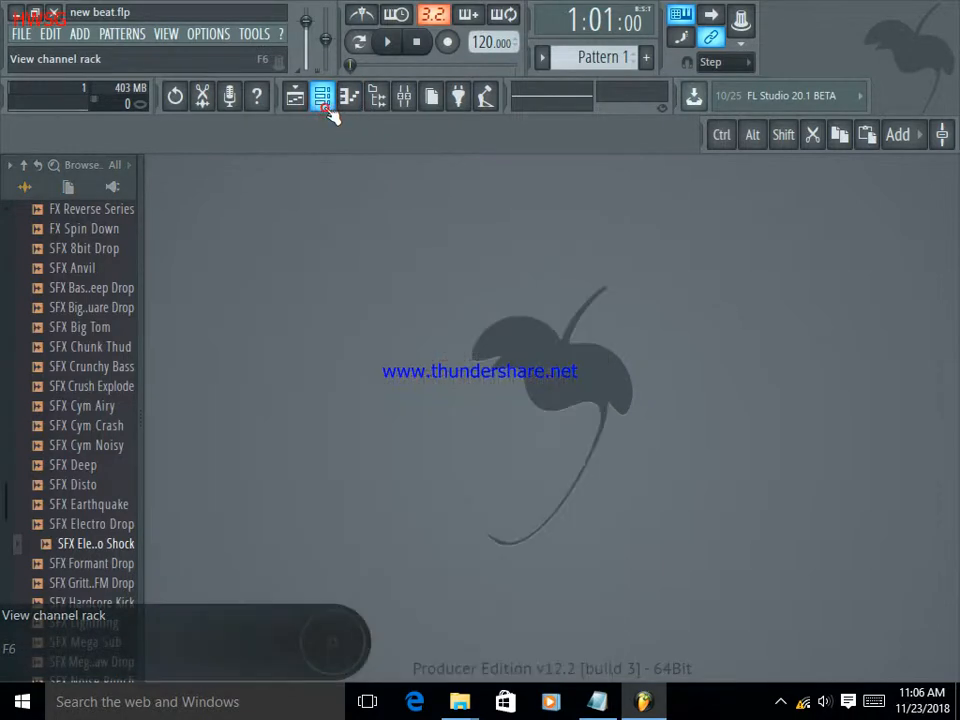
left_click(363, 102)
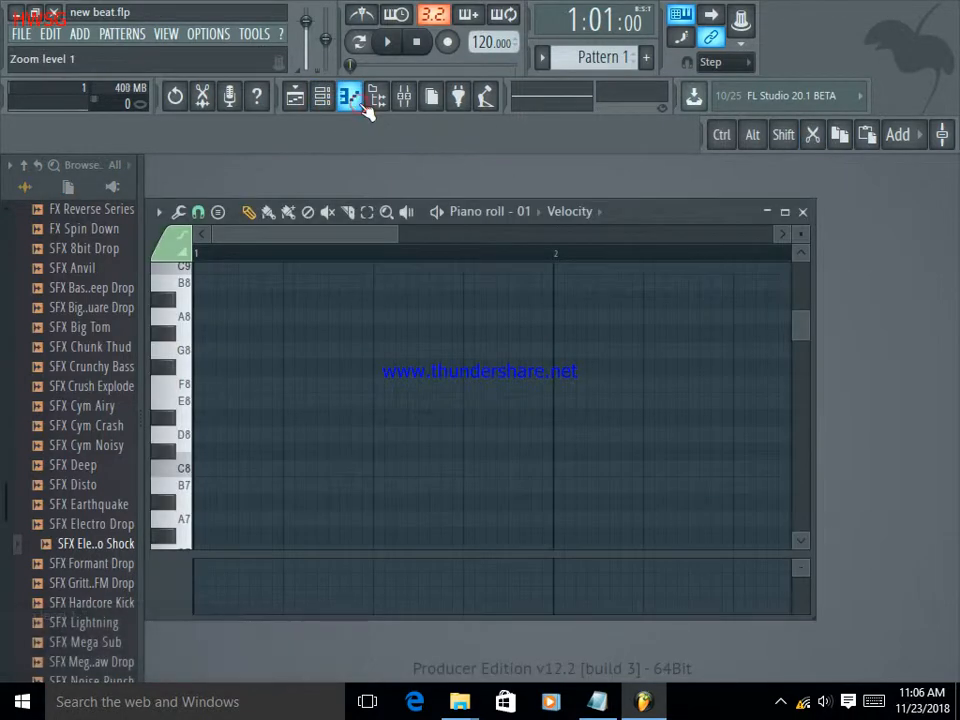
left_click(303, 104)
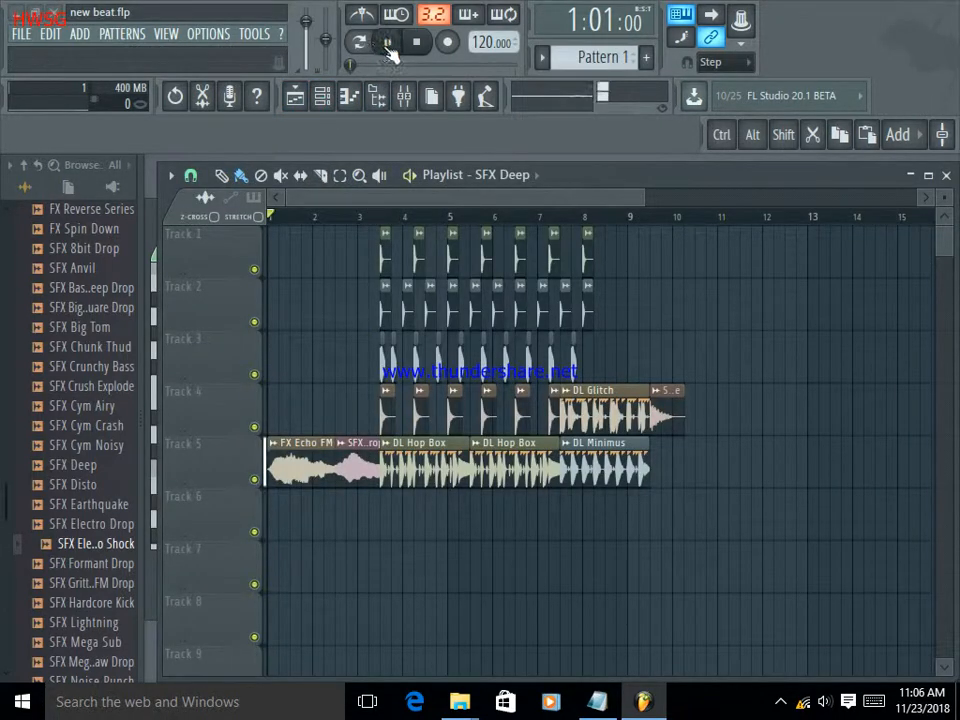
left_click(388, 42)
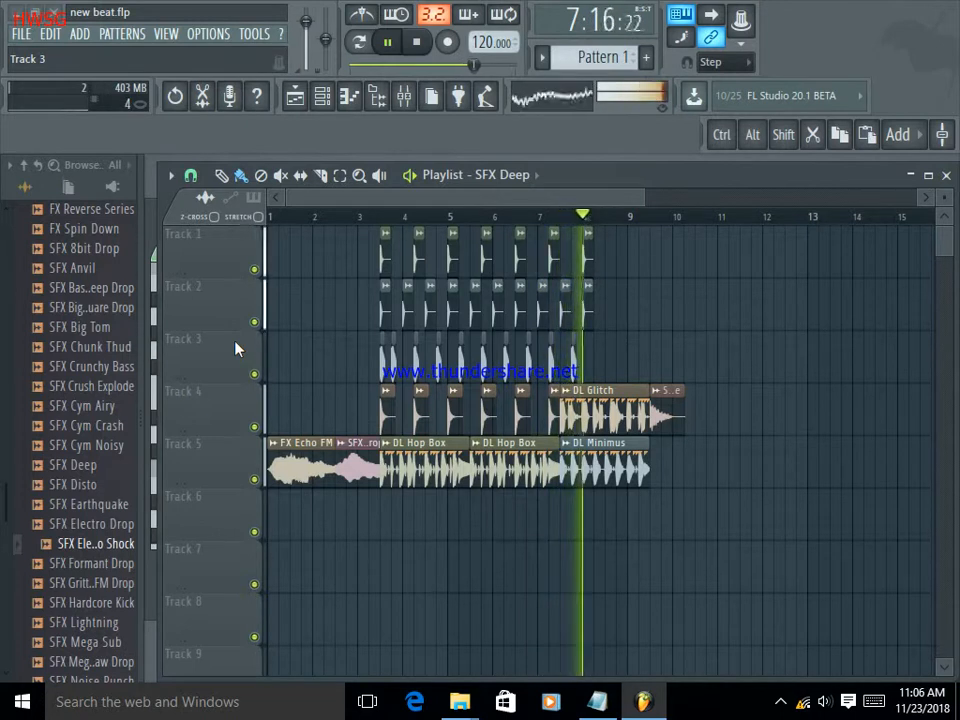
Audition the SFX samples with playback paused and place SFX SubBass Drop on Track 6 from the middle of bar 5.
left_click(88, 552)
left_click(90, 558)
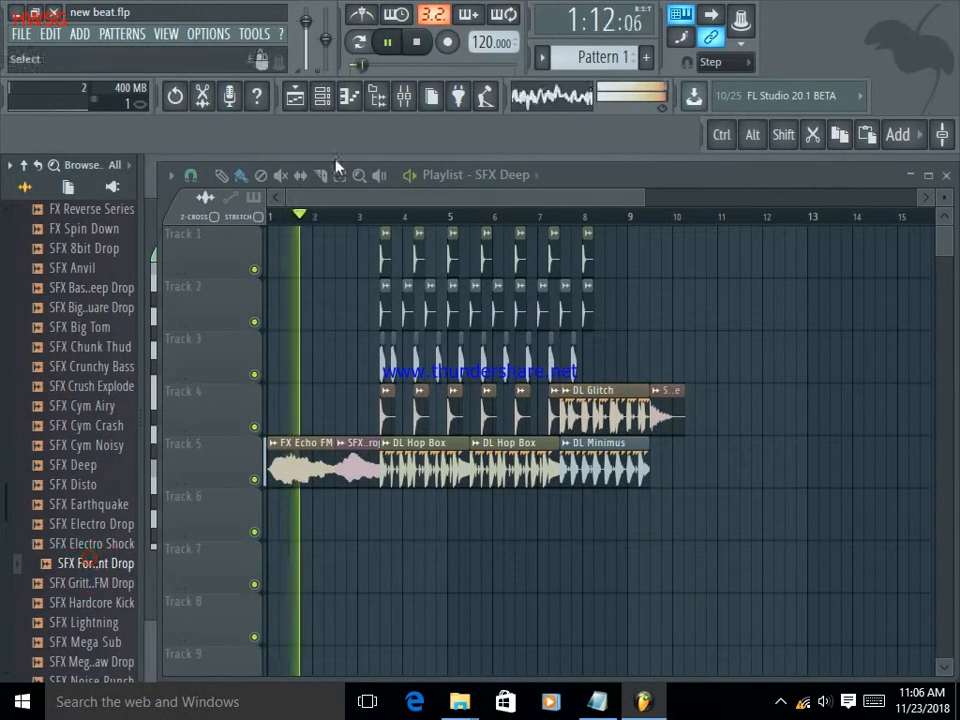
left_click(387, 41)
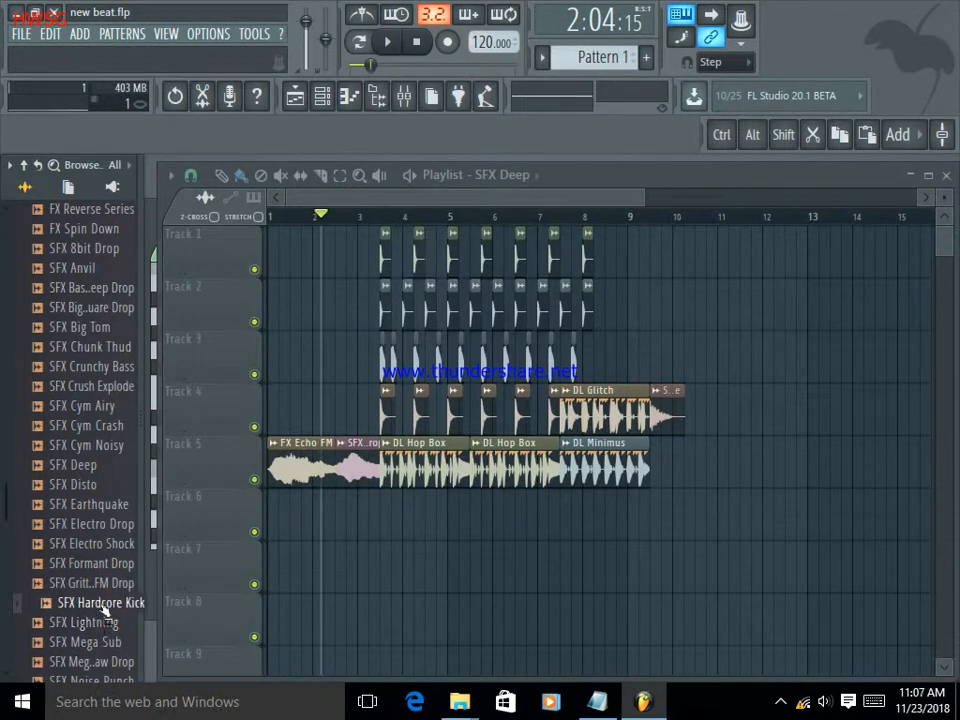
scroll(105, 630, "down", 2)
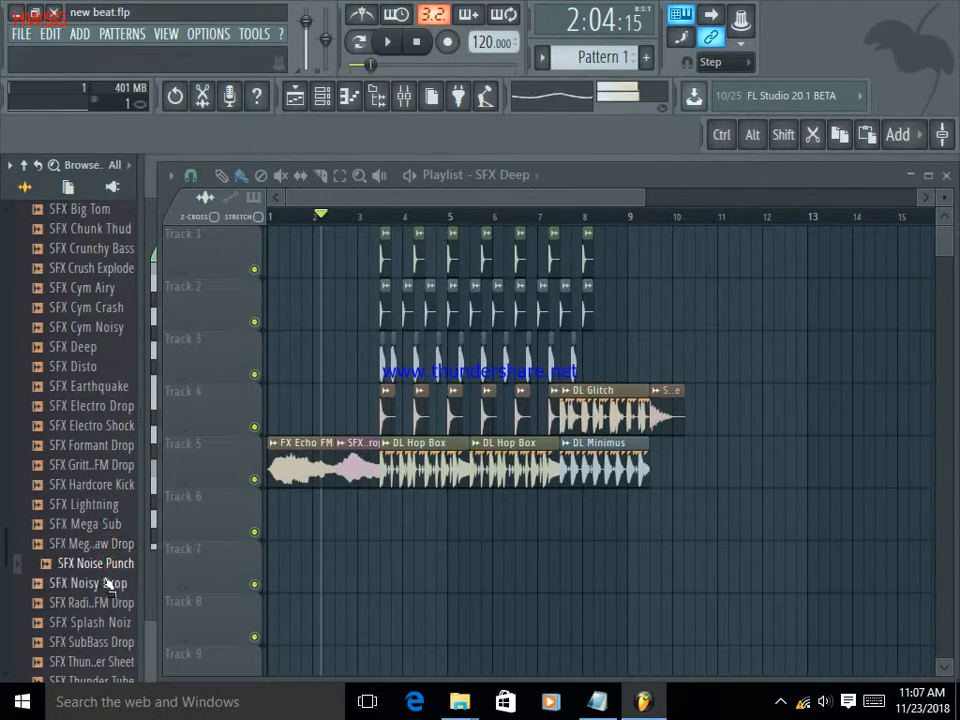
scroll(105, 583, "down", 2)
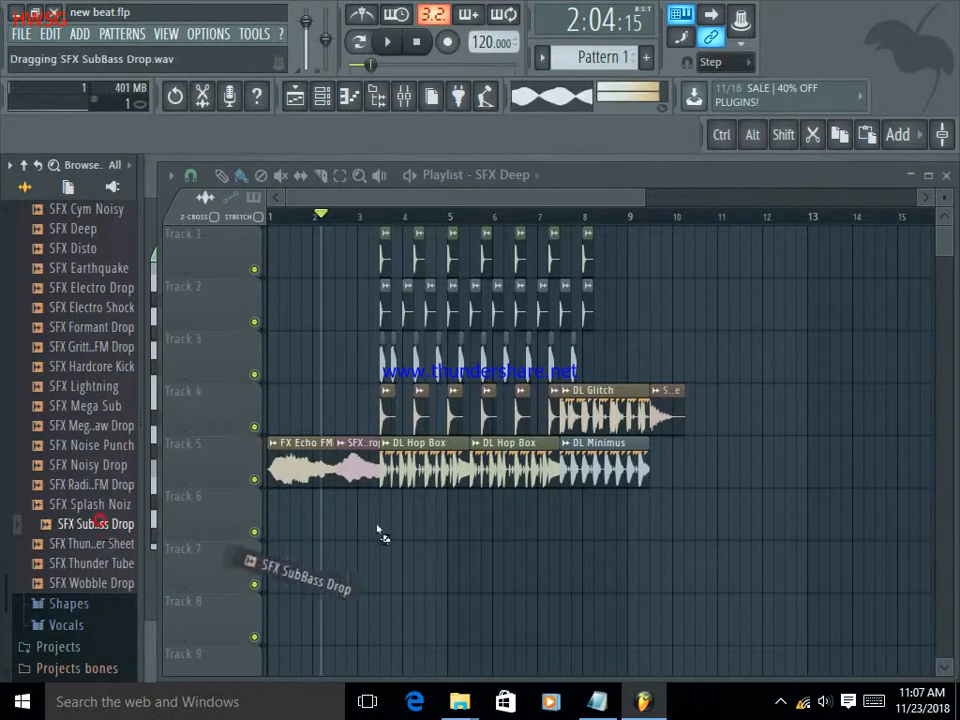
left_click_drag(390, 516, 516, 505)
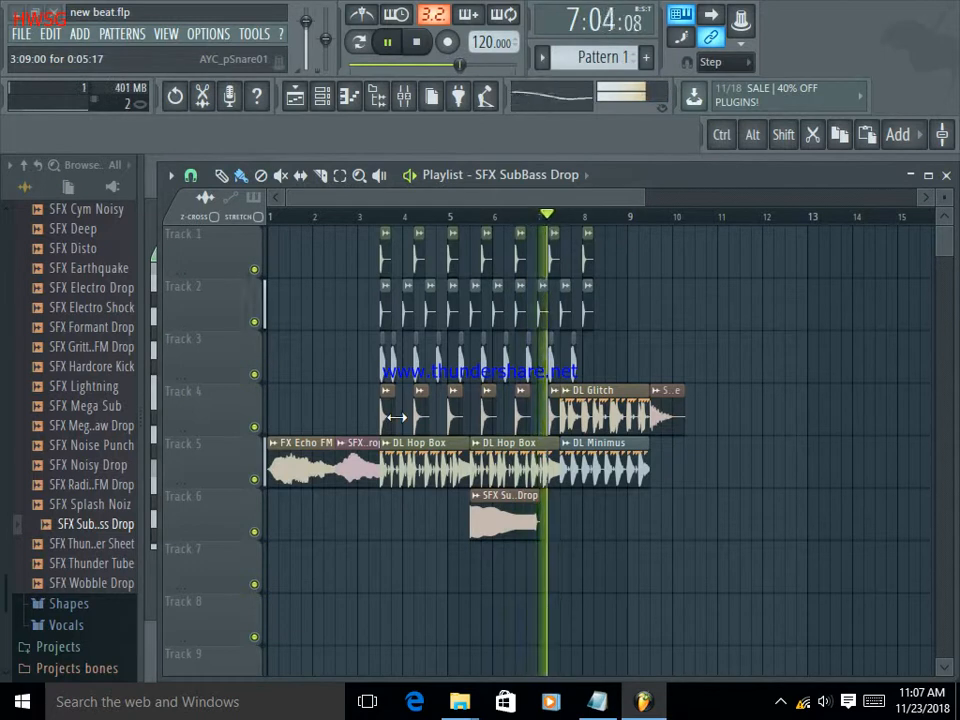
Add three more SFX SubBass Drop clips on Track 6, starting at bar 7 and spaced half a bar apart.
left_click(555, 527)
mouse_move(551, 527)
left_mouse_down()
mouse_move(590, 535)
mouse_move(554, 508)
mouse_move(641, 520)
mouse_move(569, 507)
left_mouse_up()
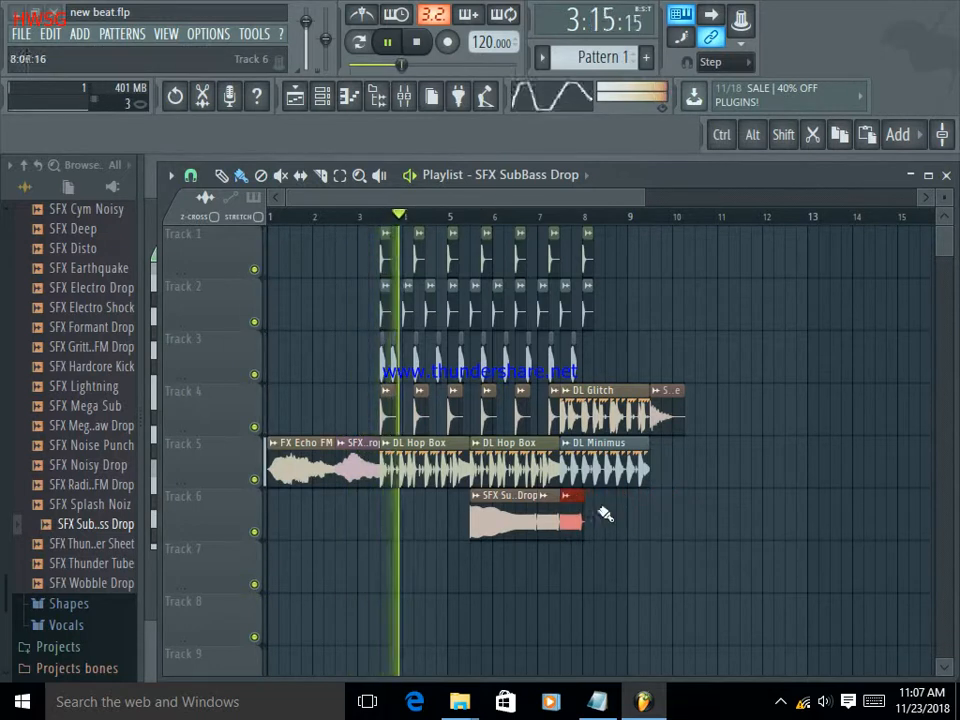
left_click(606, 519)
left_click_drag(607, 520, 599, 496)
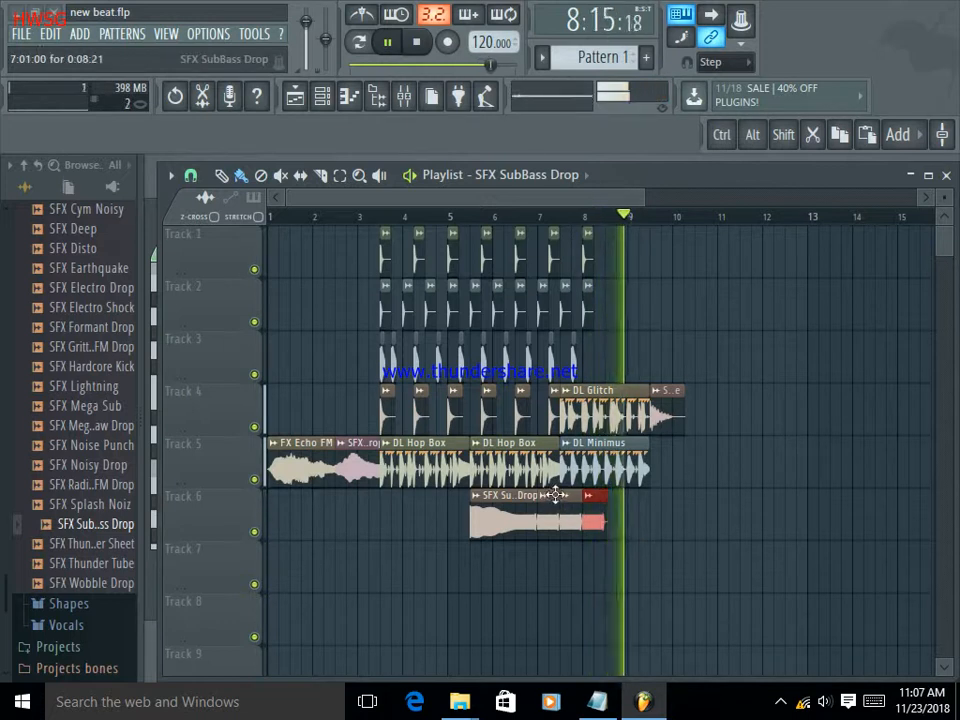
right_click(594, 498)
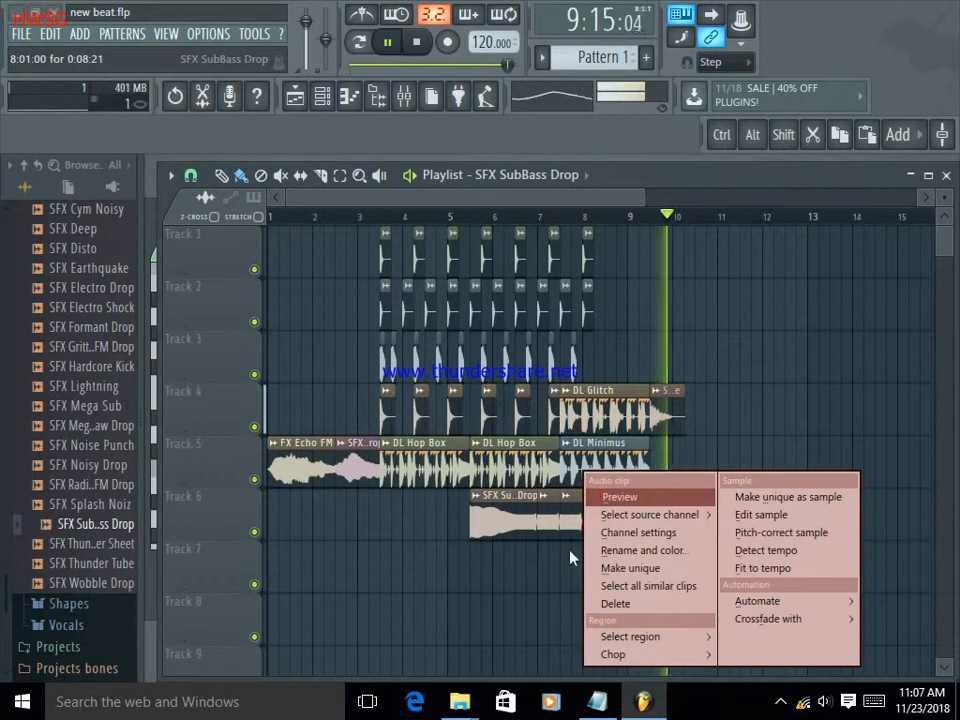
left_click(546, 587)
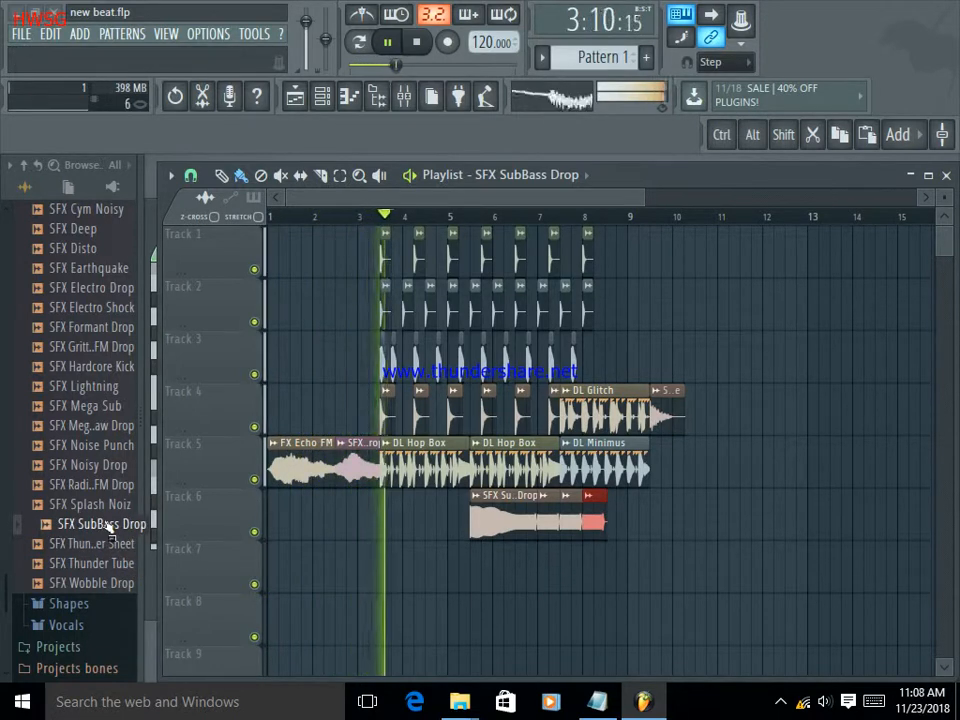
Switch to Notepad to view the note about making more beats, and return to the FL Studio playlist.
scroll(112, 548, "down", 2)
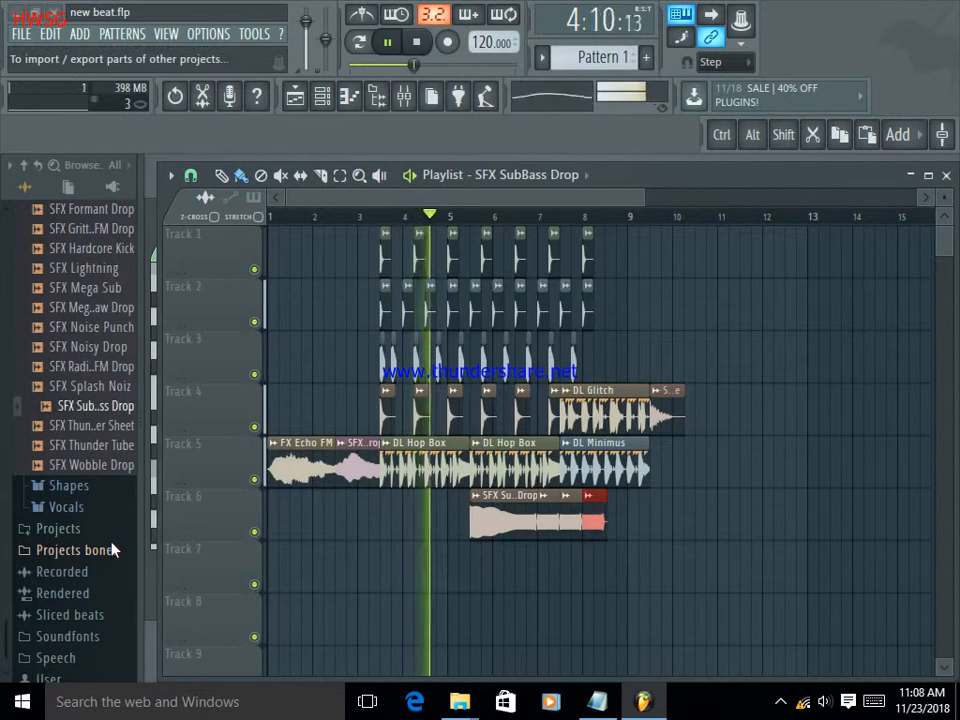
left_click(612, 699)
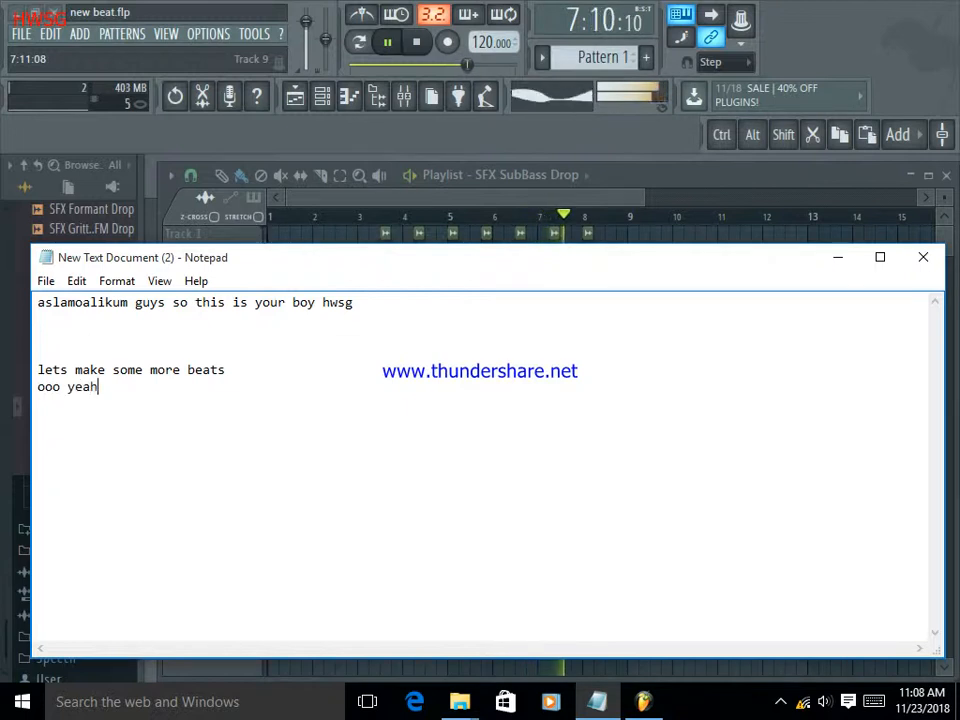
left_click(837, 255)
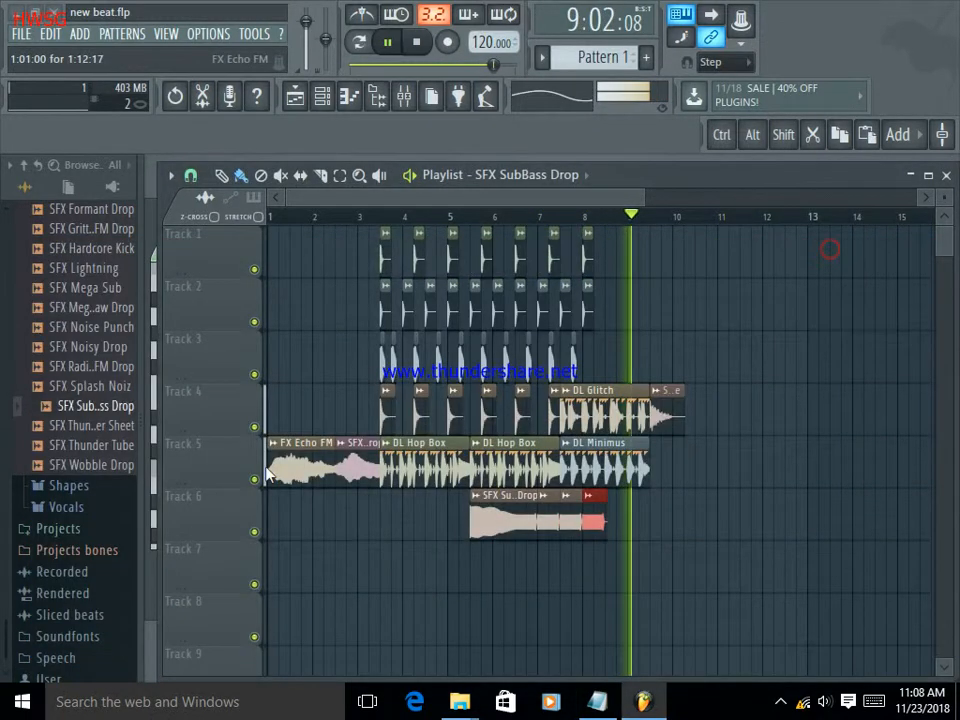
Pause playback and look through the Misc and HQ samples in the Shapes pack, auditioning some of the HQ waveforms.
left_click(93, 485)
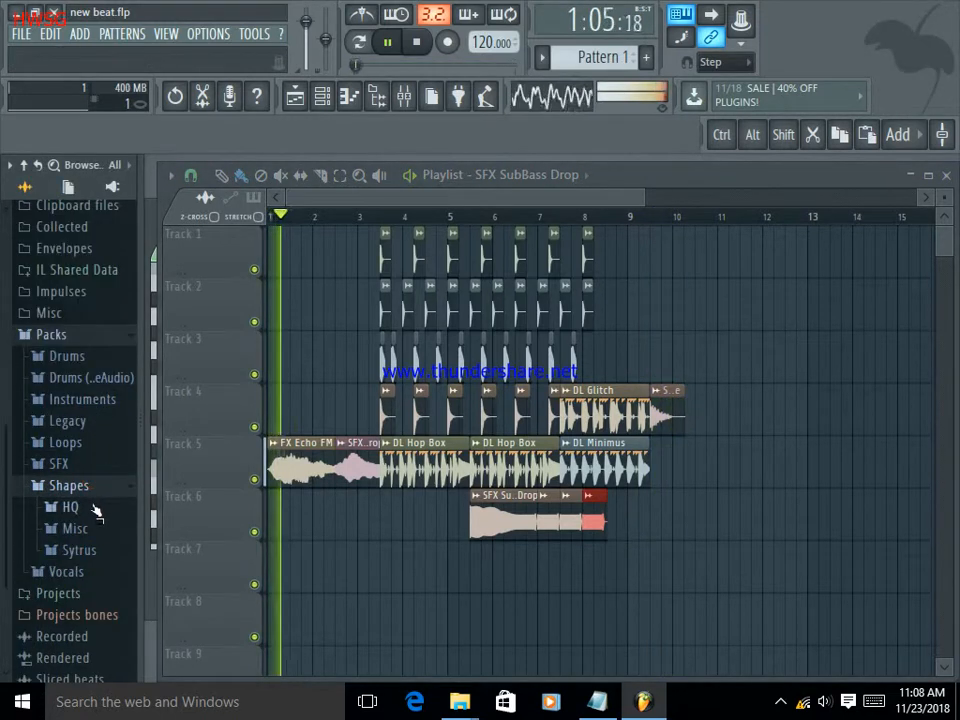
left_click(388, 41)
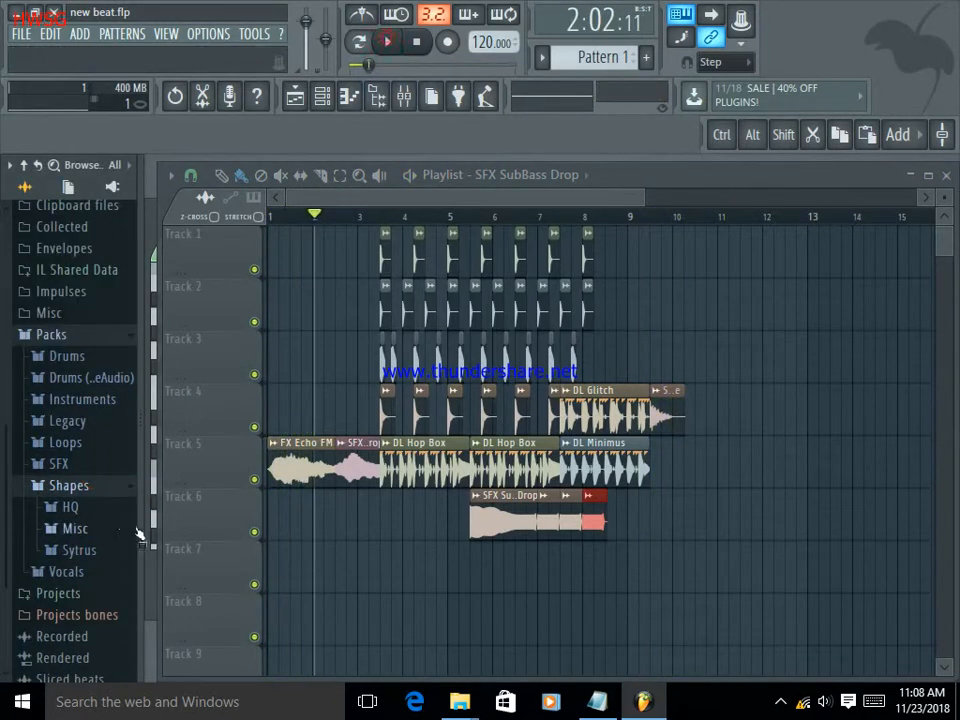
left_click(97, 527)
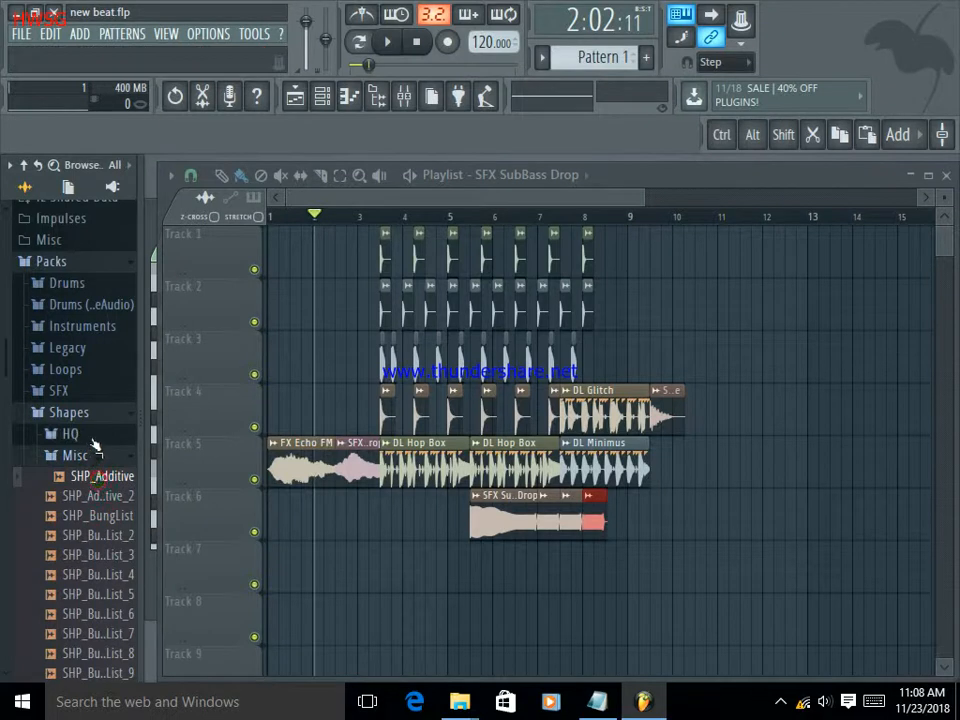
left_click(92, 437)
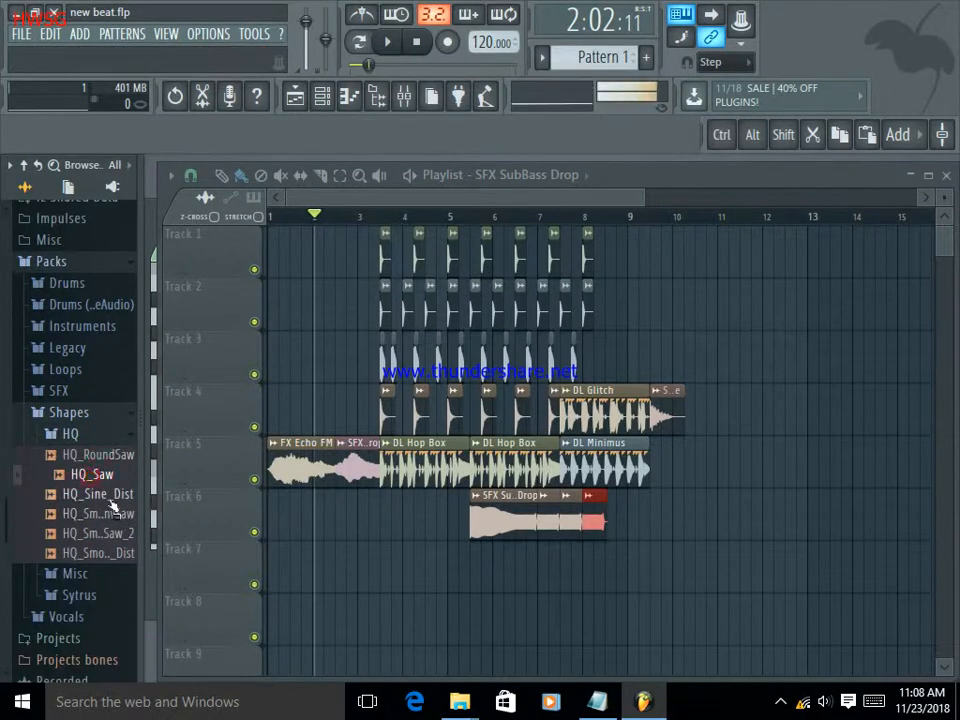
scroll(97, 509, "down", 3)
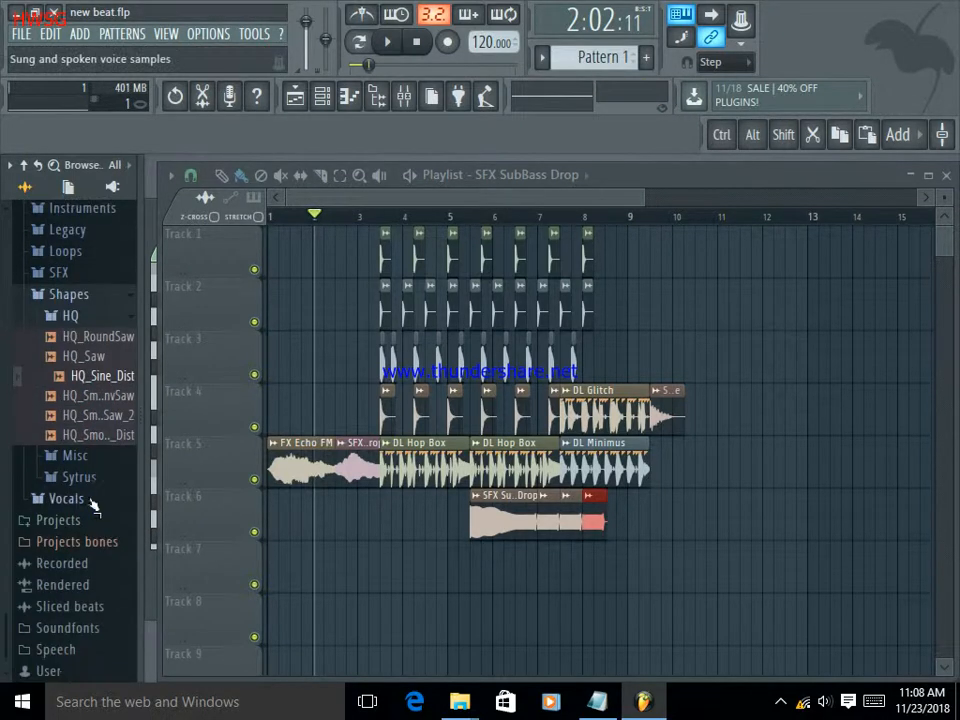
Find the "Come On A" vocal sample in the Vocals pack and place it on Track 7 at bar 4.
left_click(91, 502)
scroll(93, 519, "down", 6)
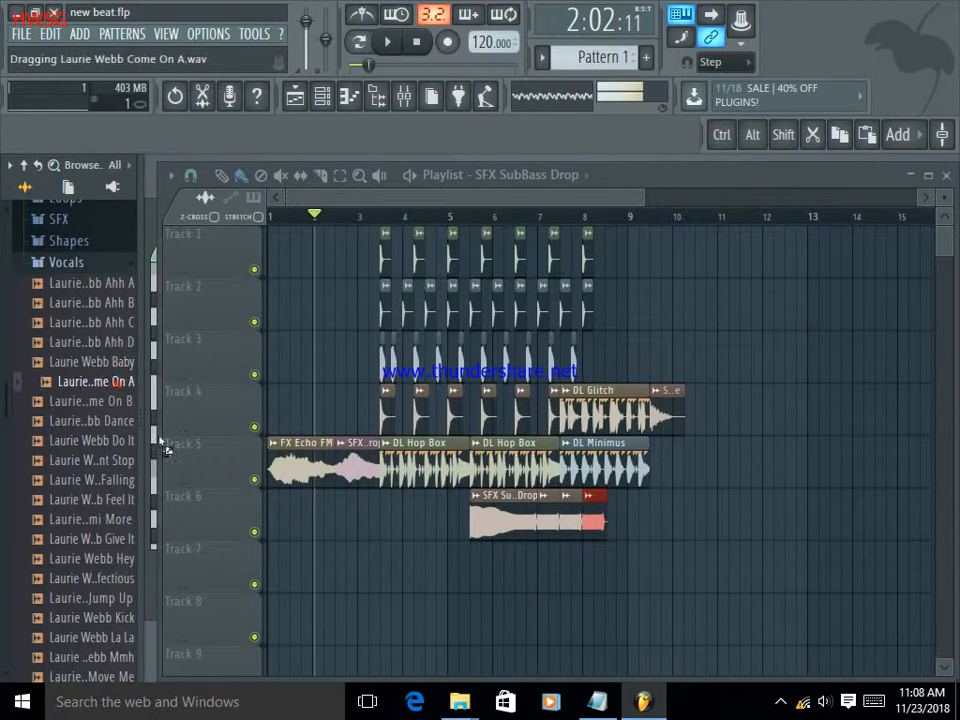
left_click_drag(418, 556, 407, 566)
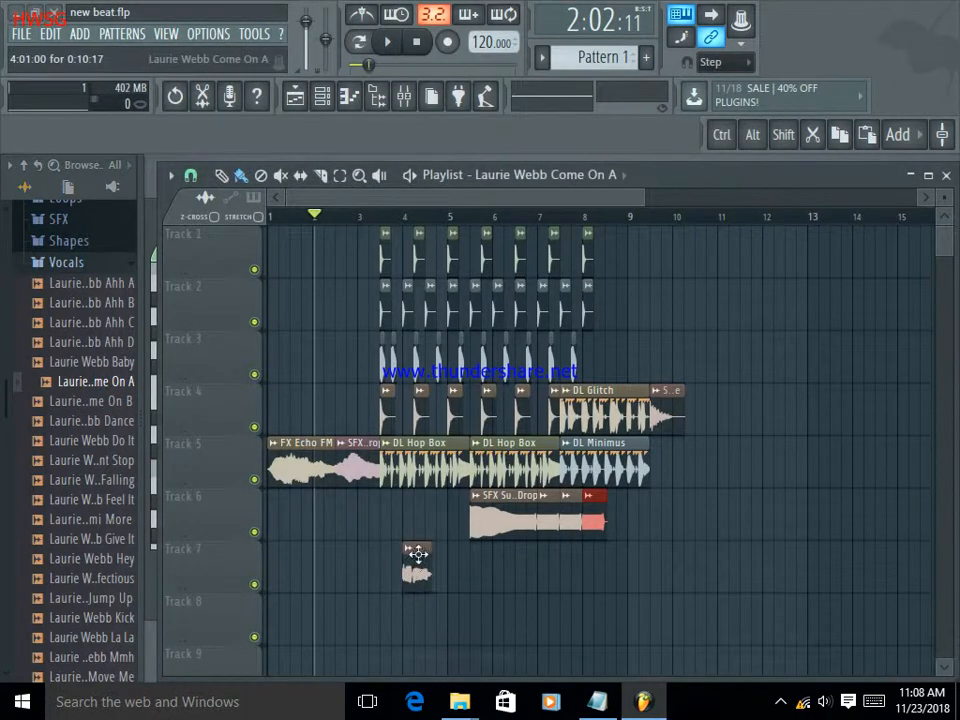
Place the "Baby" vocal sample right behind the first vocal clip on Track 7 and play the arrangement.
left_click(103, 364)
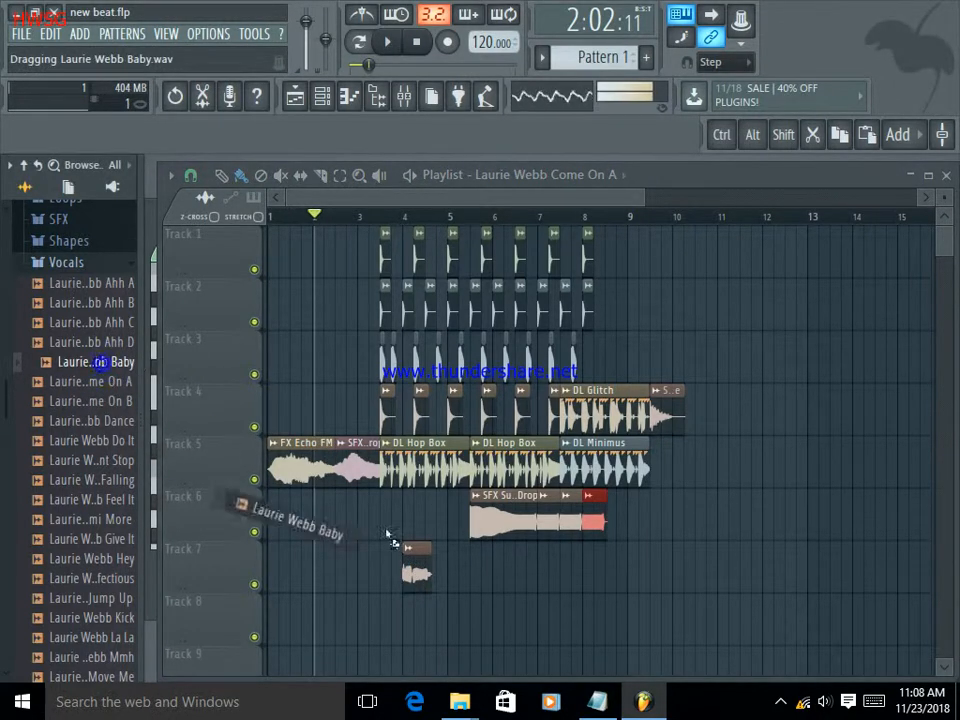
left_click_drag(467, 556, 476, 566)
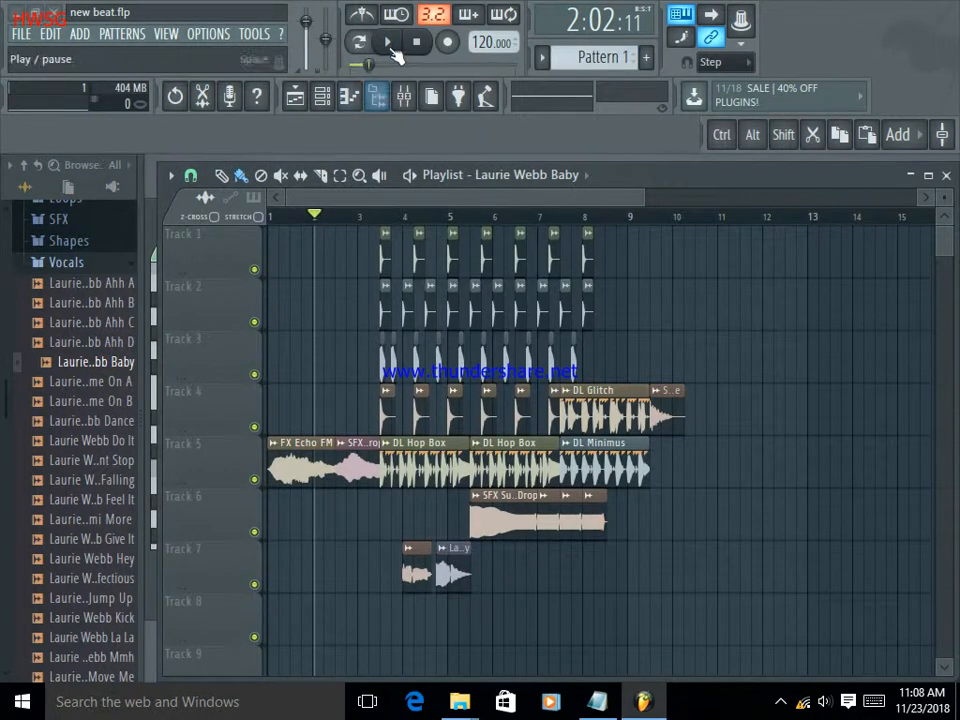
left_click(390, 44)
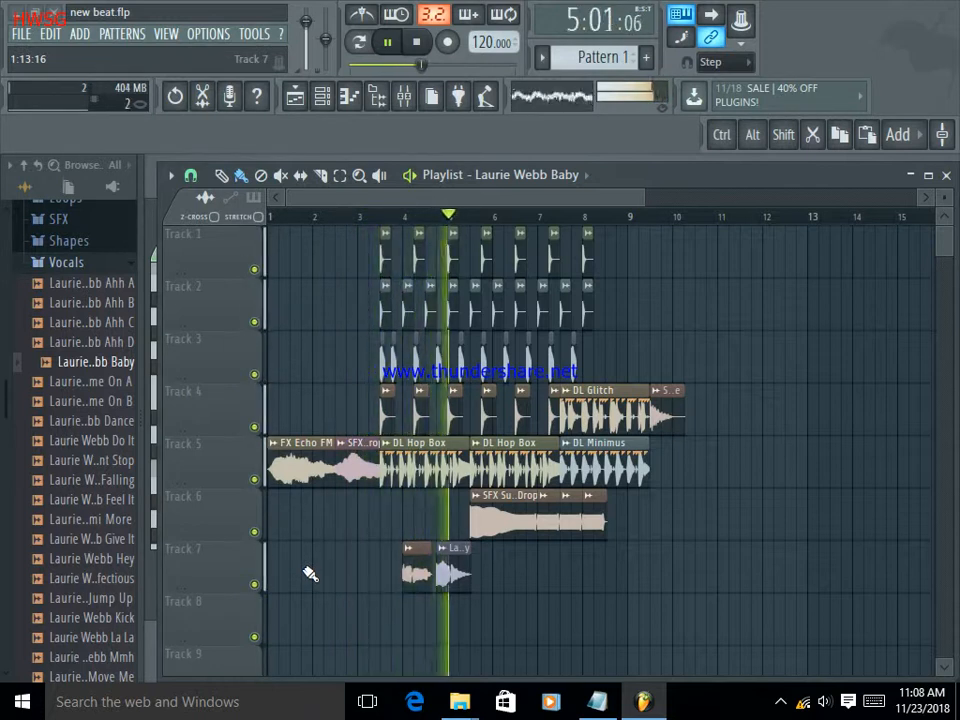
Audition the "Feel It" and "Falling" vocals and place "Falling" on Track 7 directly behind the "Baby" clip.
left_click(86, 500)
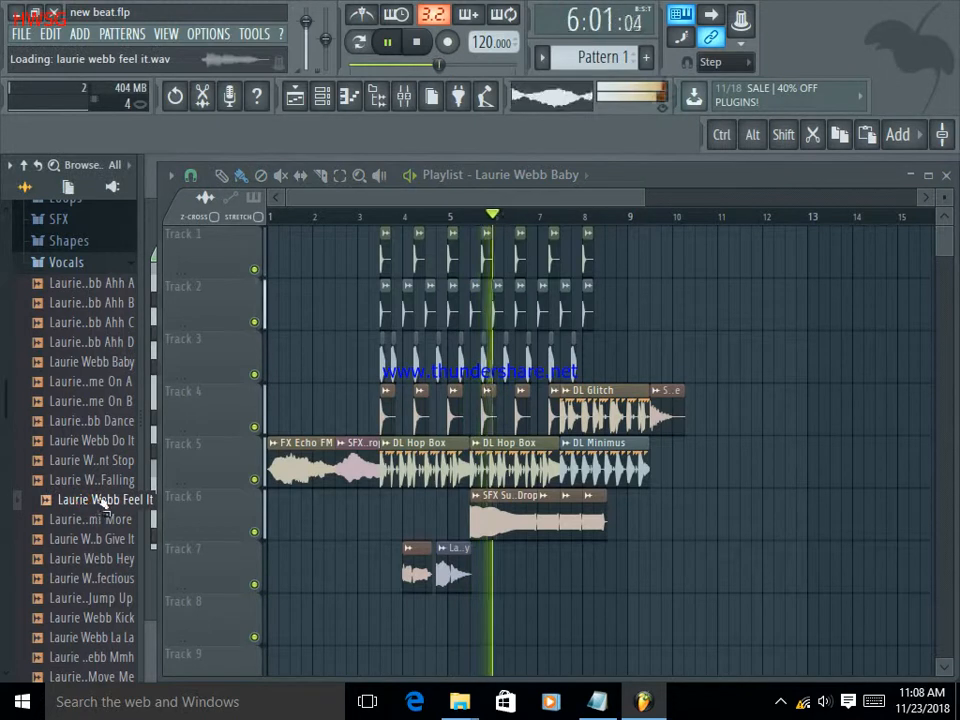
left_click(106, 482)
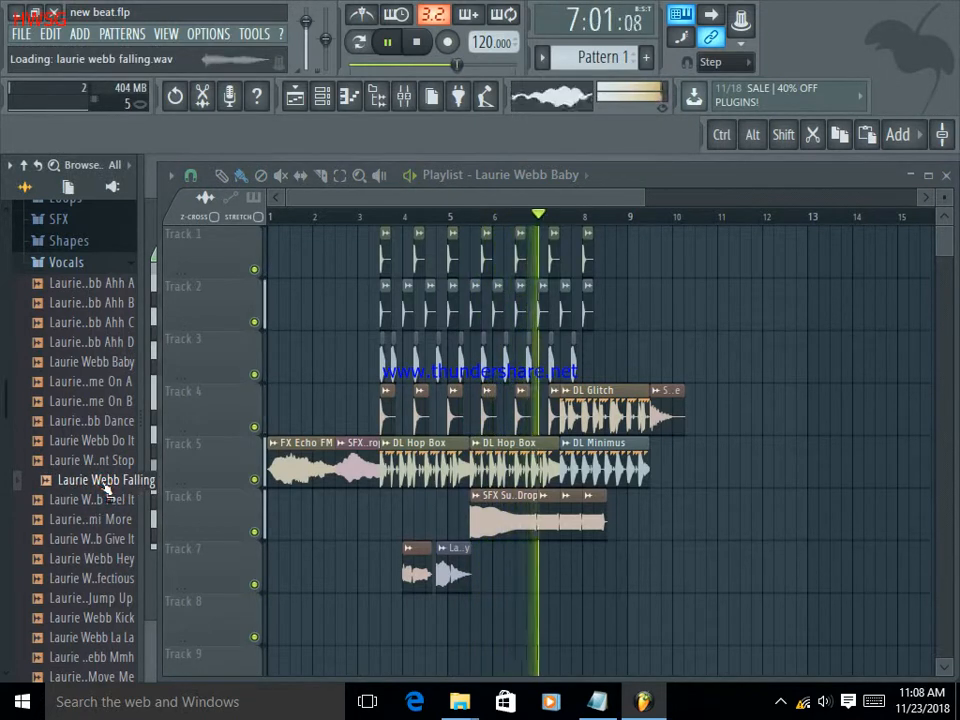
left_click_drag(108, 484, 497, 552)
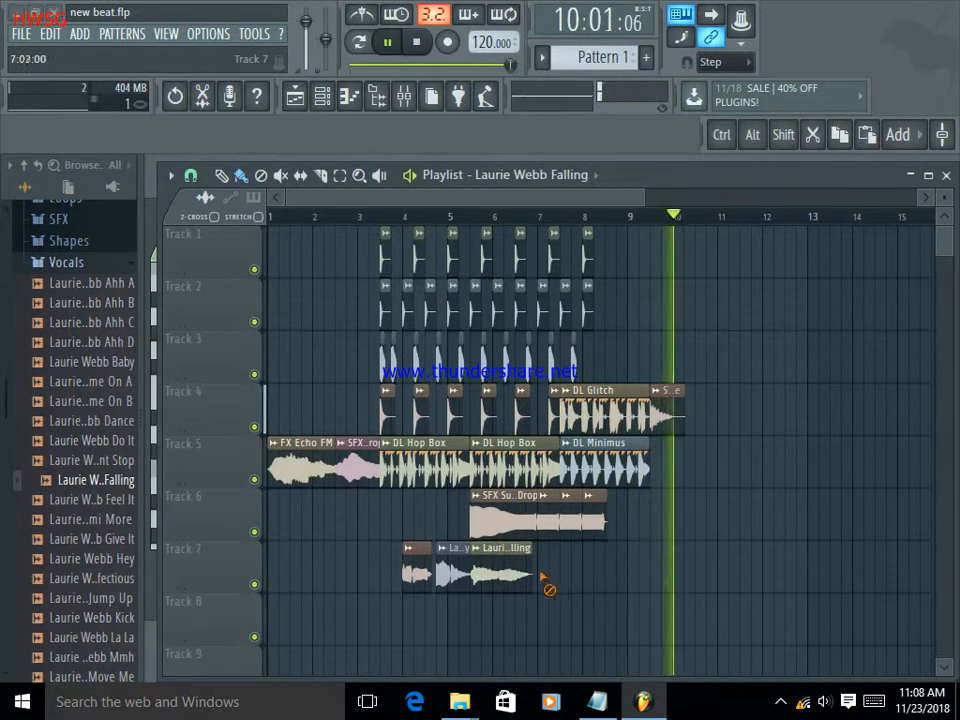
Audition the "Infectious" and "Jump Up" vocals and delete the "Falling" clip from Track 7.
left_click(90, 582)
left_click(94, 600)
scroll(97, 602, "down", 2)
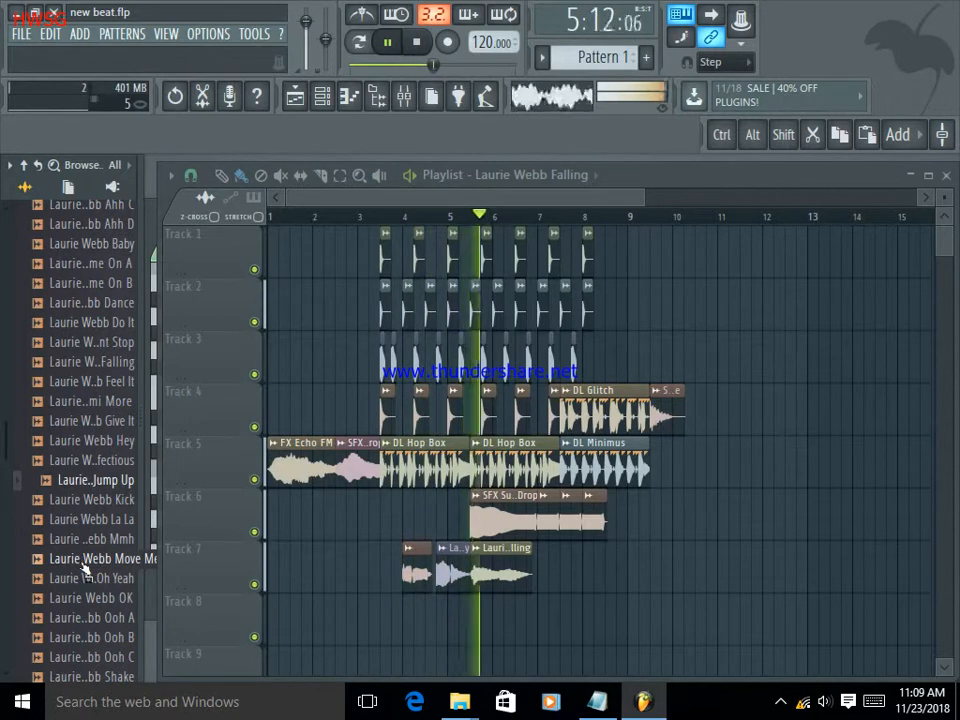
right_click(525, 578)
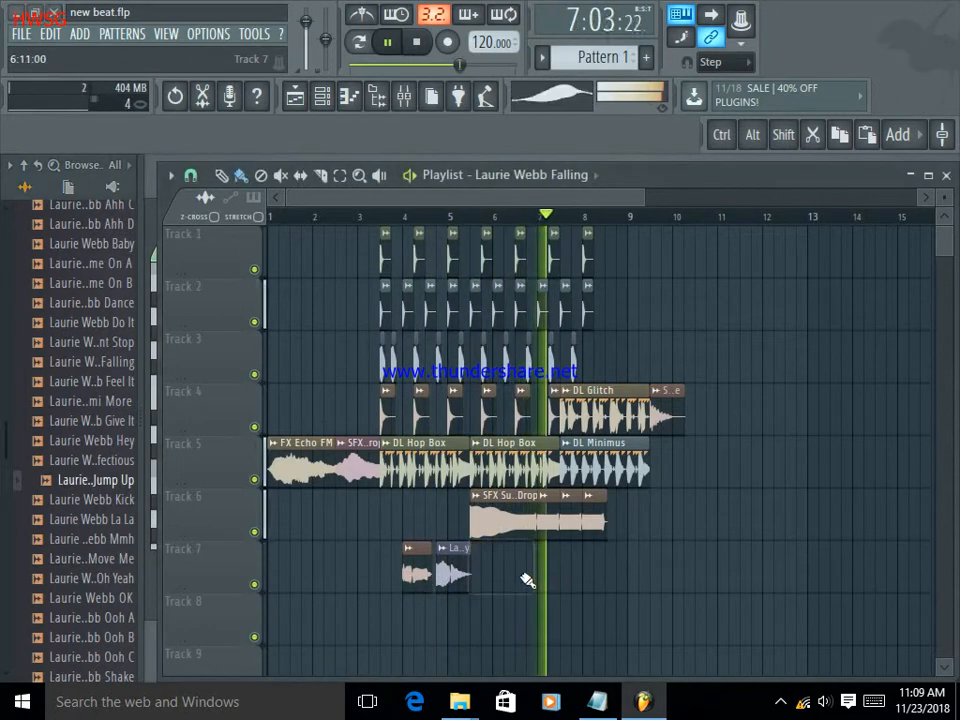
Audition the "Oh Yeah" vocal sample and place it on Track 7 at bar 7.
left_click(88, 580)
left_click_drag(103, 583, 542, 574)
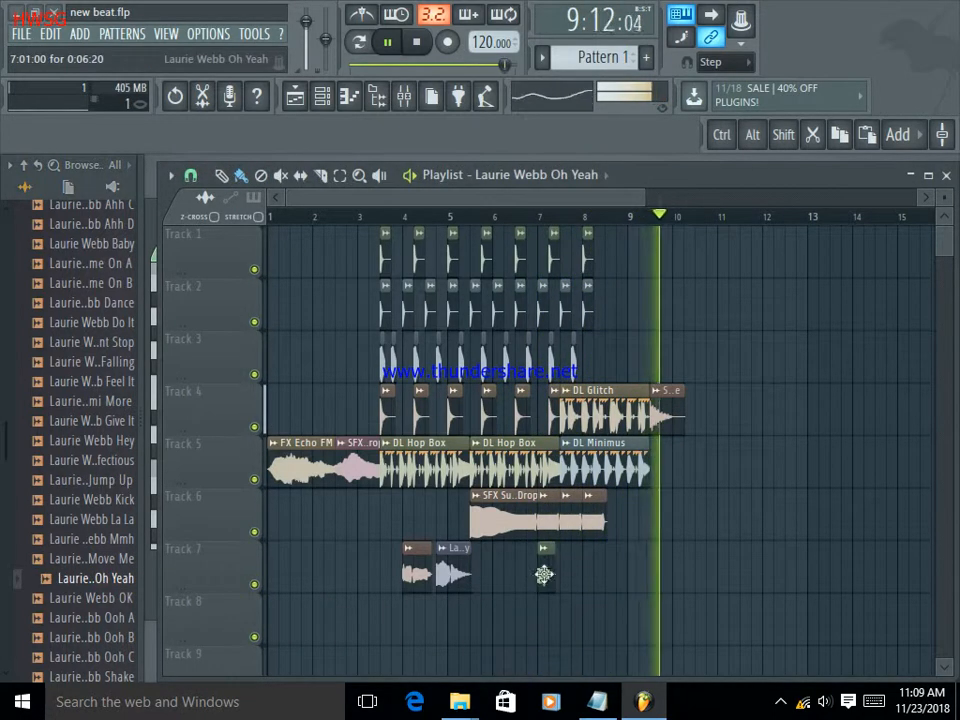
Move the "Oh Yeah" clip slightly earlier on Track 7 and place two more copies of it in a row behind it.
right_click(541, 562)
left_click(538, 561)
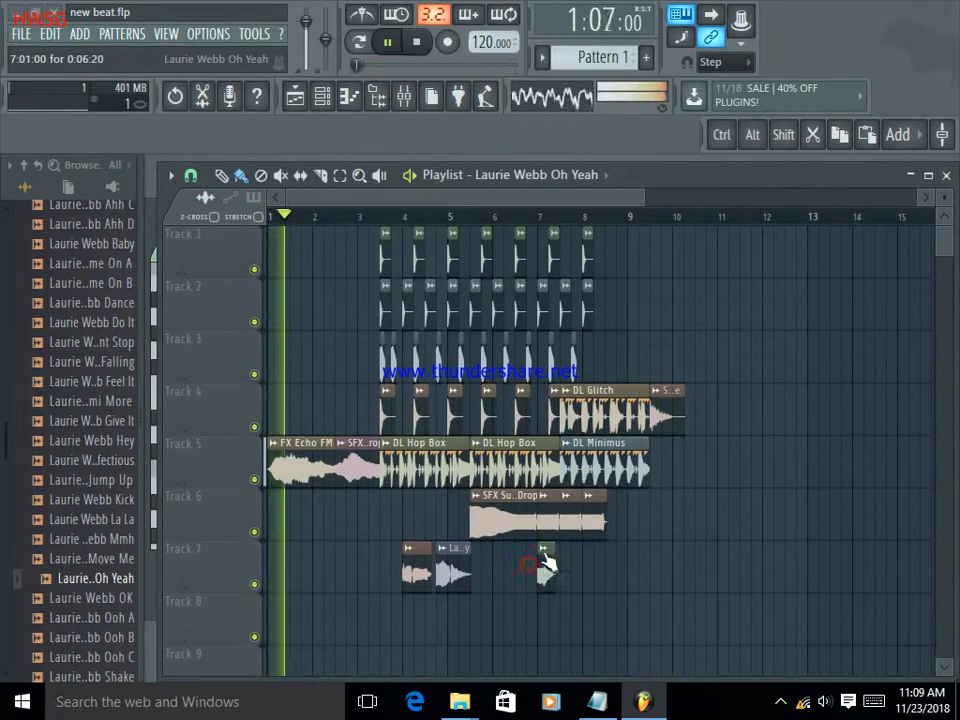
left_click(567, 572)
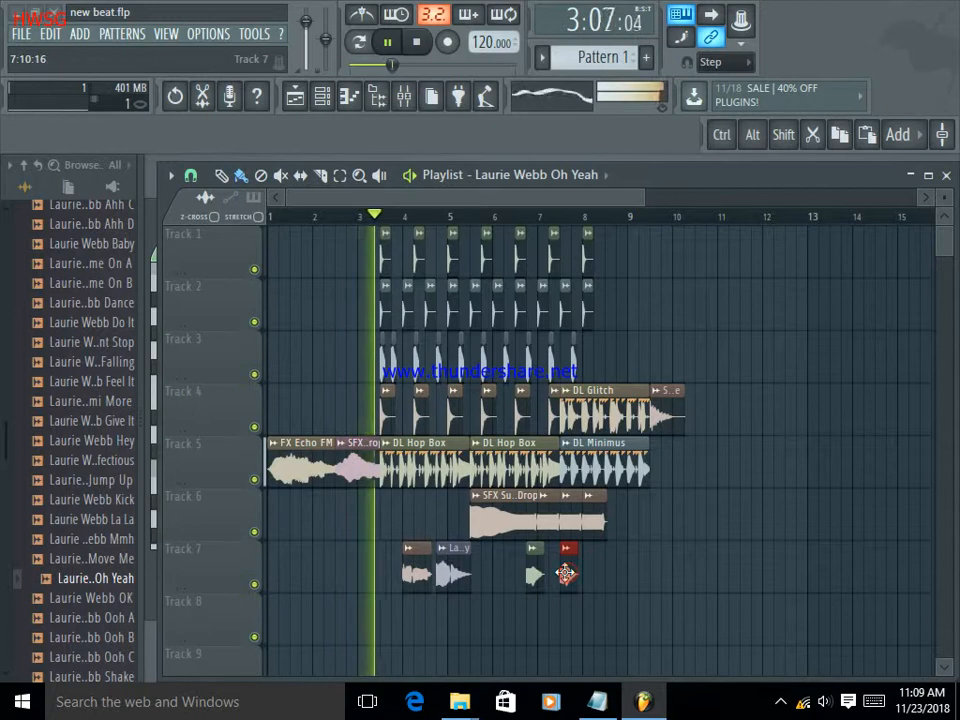
left_click_drag(567, 572, 556, 573)
left_click(580, 575)
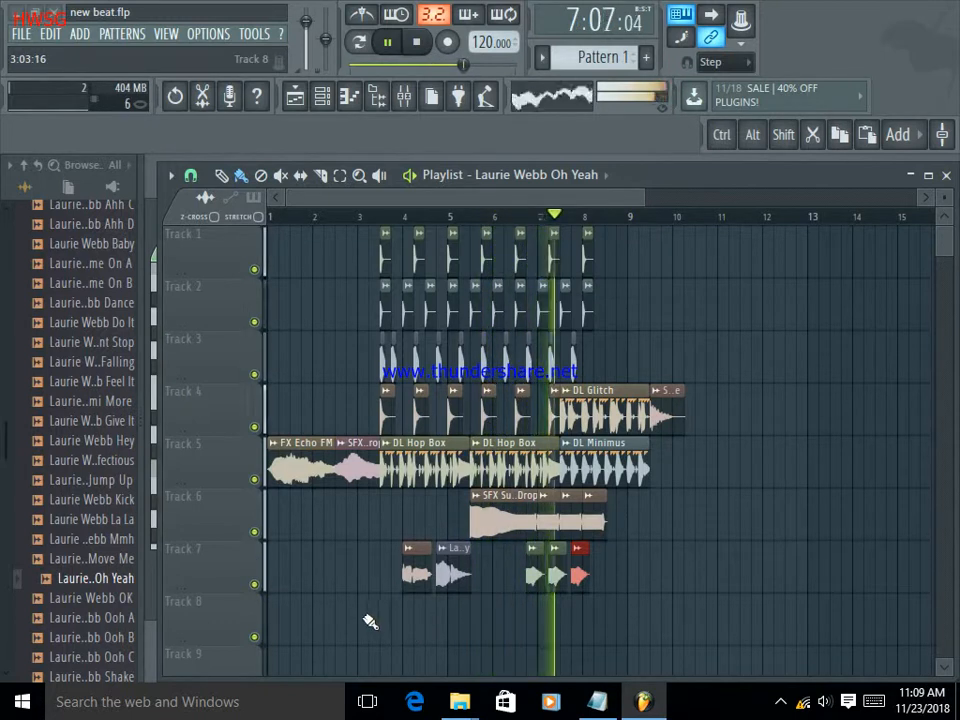
Audition the "OK" and "Shake" vocals and place them on Track 7 behind the "Oh Yeah" clips, with "OK" at 8:09:00.
scroll(110, 500, "down", 2)
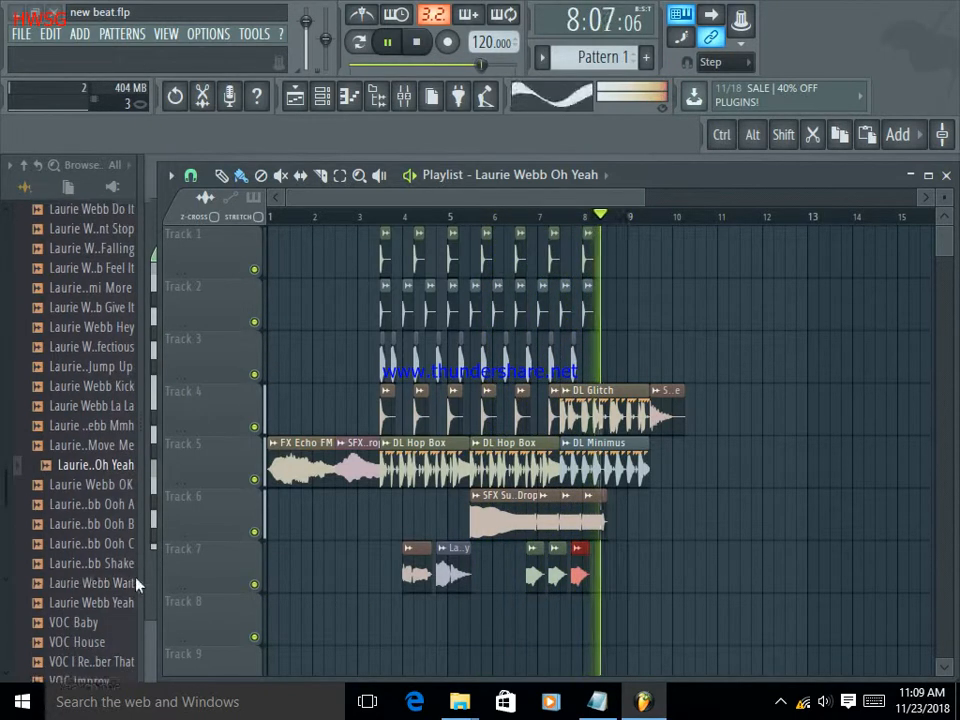
left_click(104, 482)
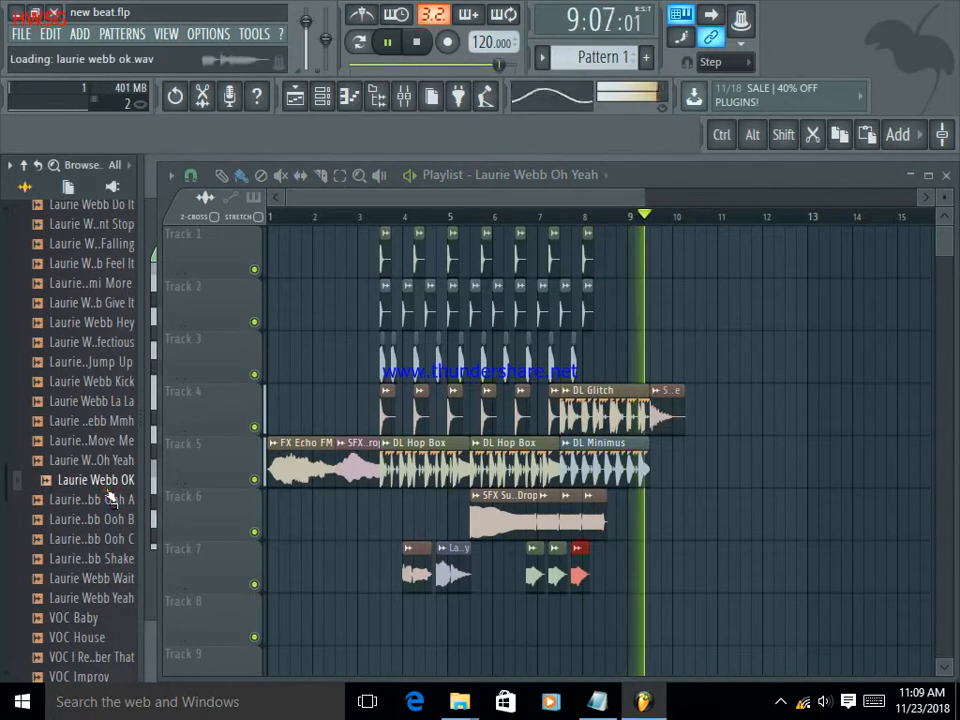
left_click_drag(102, 484, 610, 574)
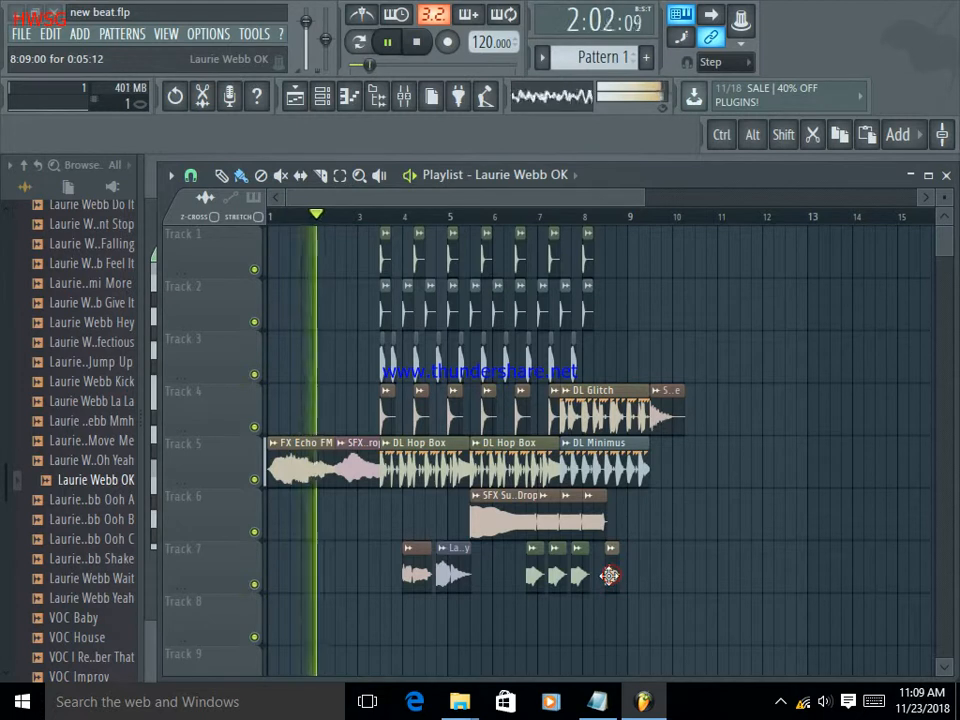
left_click(92, 561)
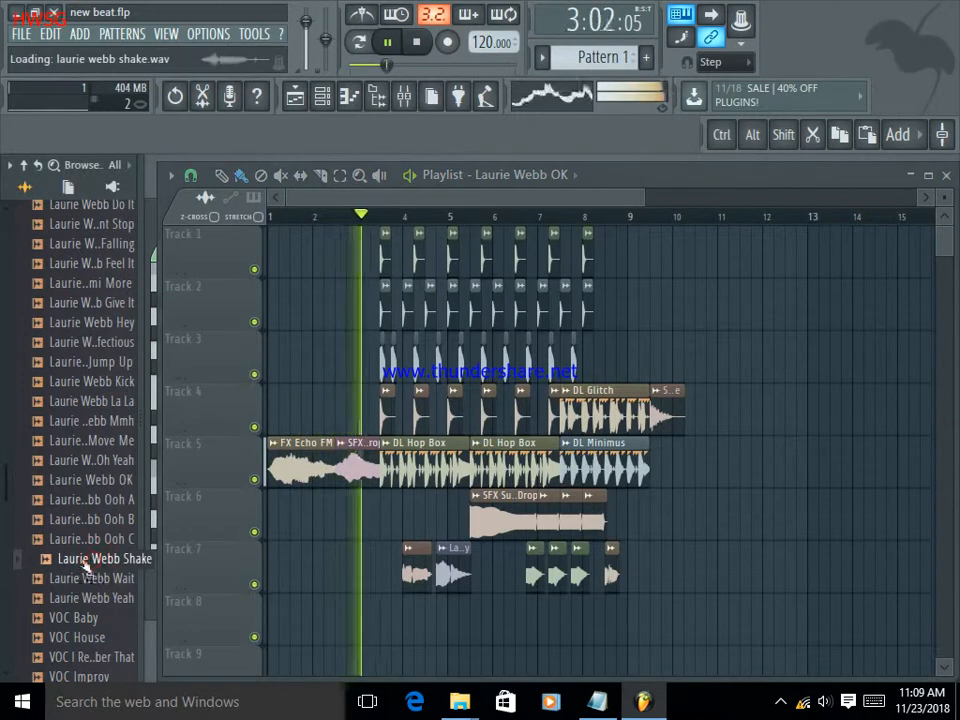
left_click_drag(82, 560, 644, 577)
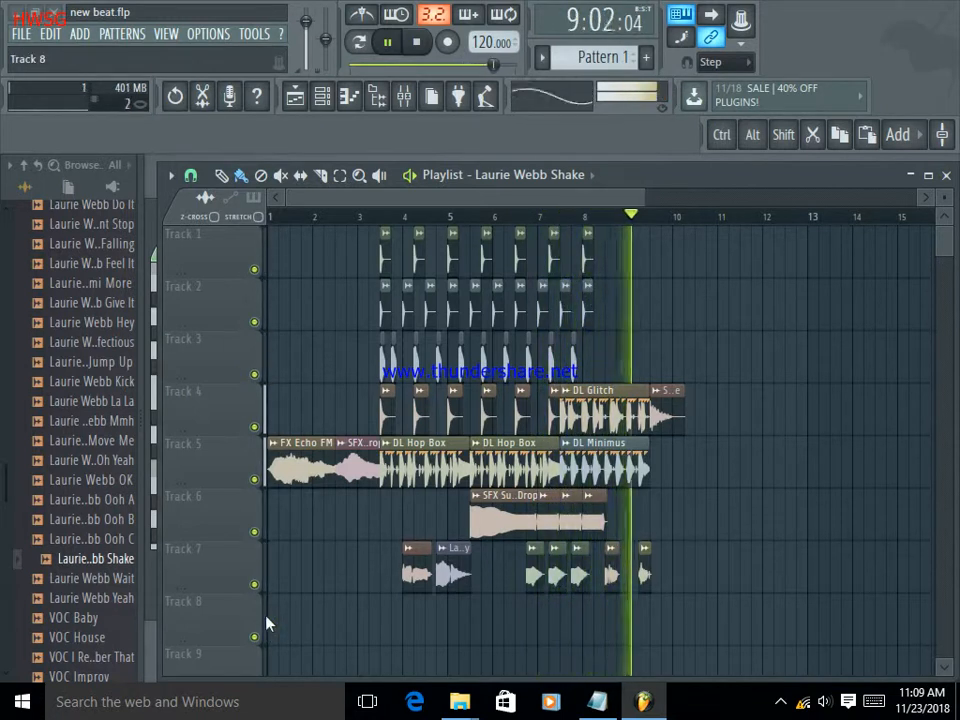
Audition the "VOC Baby" and "VOC House" samples and place "VOC House" on Track 7 directly in front of the first vocal clip.
left_click(92, 617)
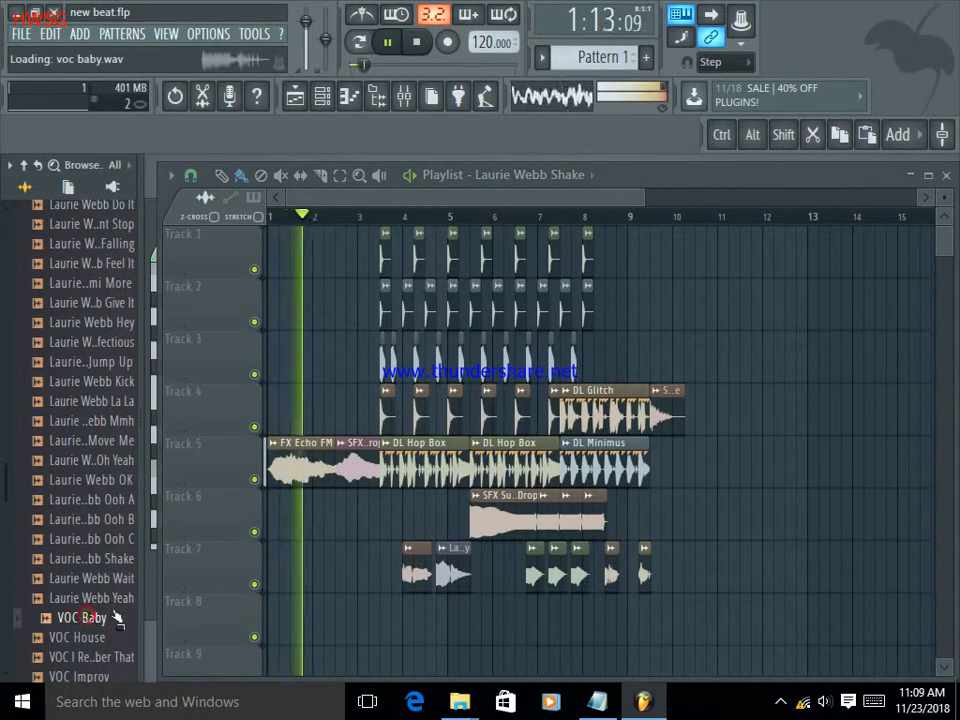
scroll(90, 570, "down", 2)
left_click(86, 525)
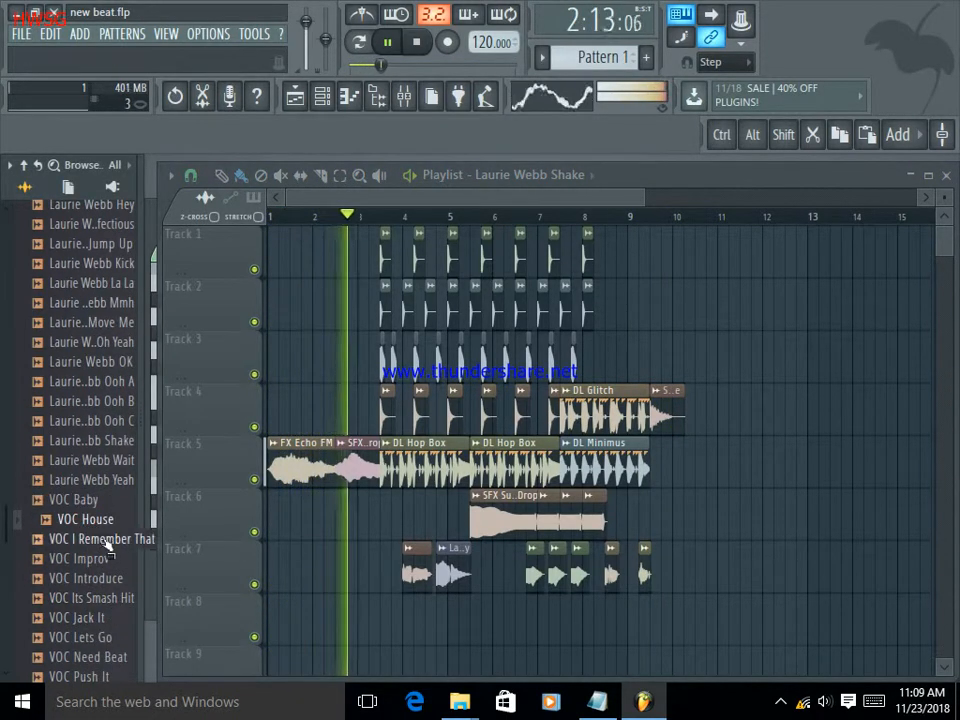
left_click_drag(99, 530, 388, 570)
Place the "VOC Jack It" and "VOC Lets Go" samples on Track 7 in the gap between the "Baby" clip and the first "Oh Yeah" clip.
left_click(84, 617)
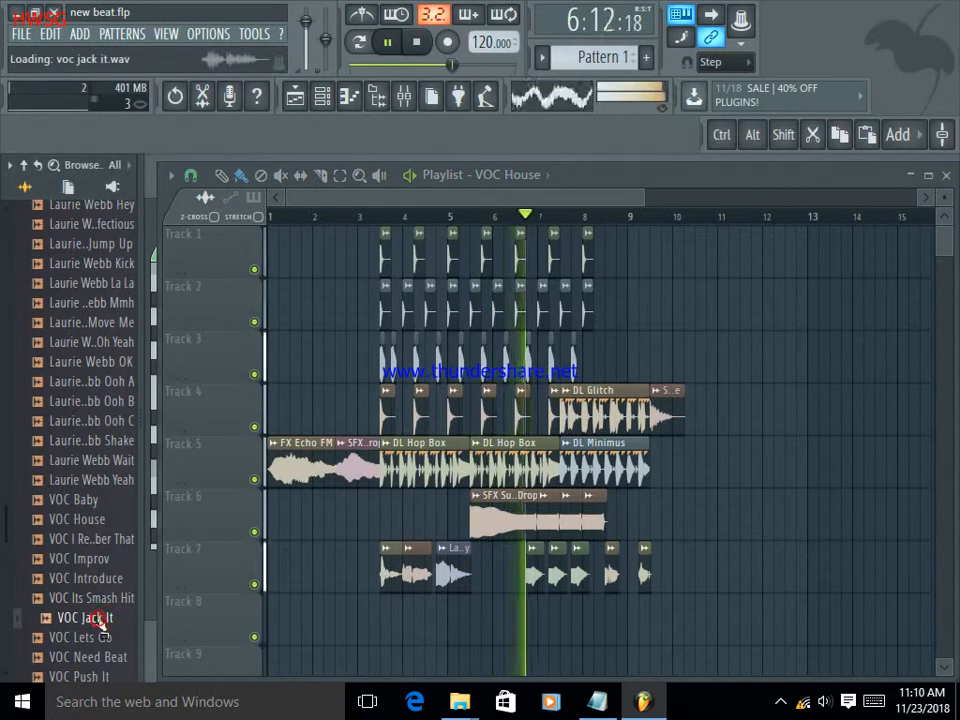
left_click_drag(88, 619, 488, 567)
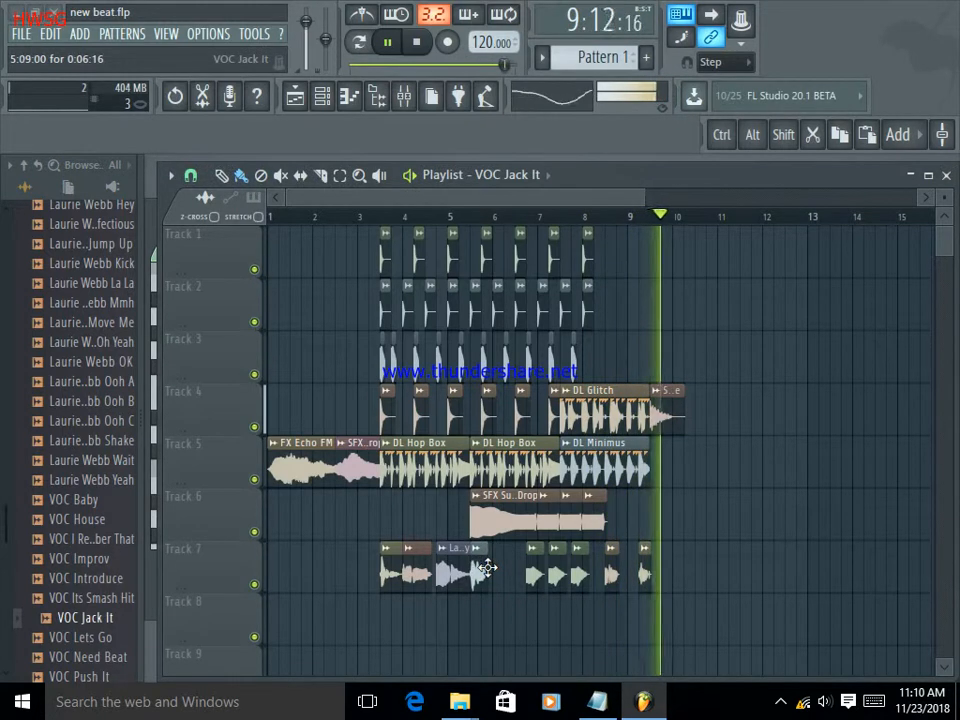
left_click(75, 636)
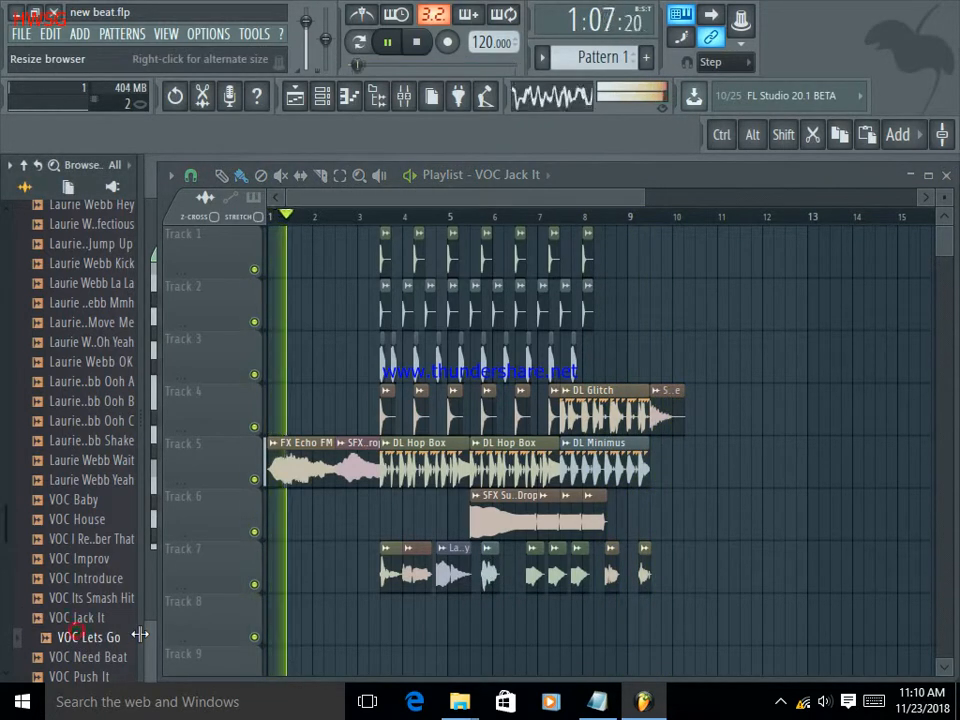
scroll(100, 590, "down", 3)
left_click_drag(80, 522, 508, 570)
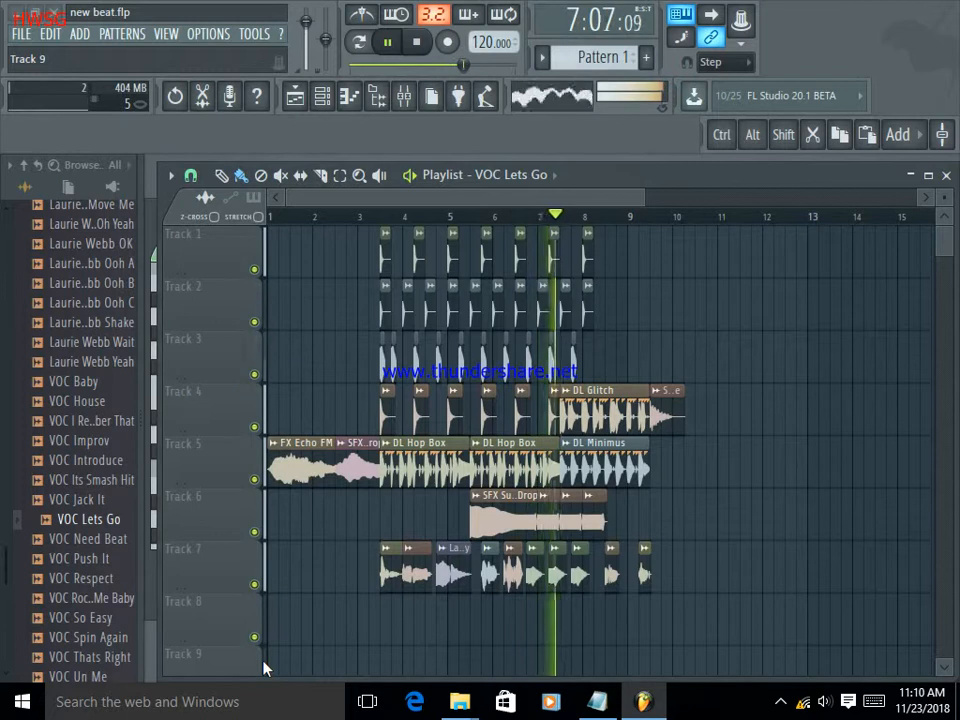
Audition the remaining VOC samples and place "VOC Spin Again" at bar 8 and "VOC Yeah" at about bar 9.5 on Track 8.
left_click(108, 637)
left_click_drag(110, 640, 591, 622)
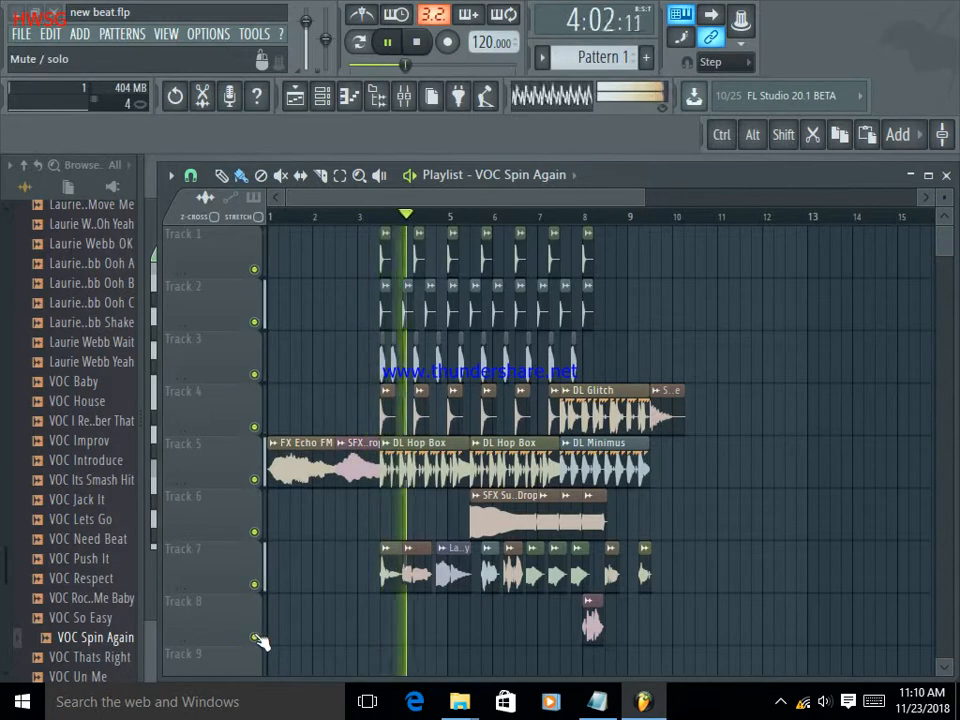
scroll(108, 636, "down", 5)
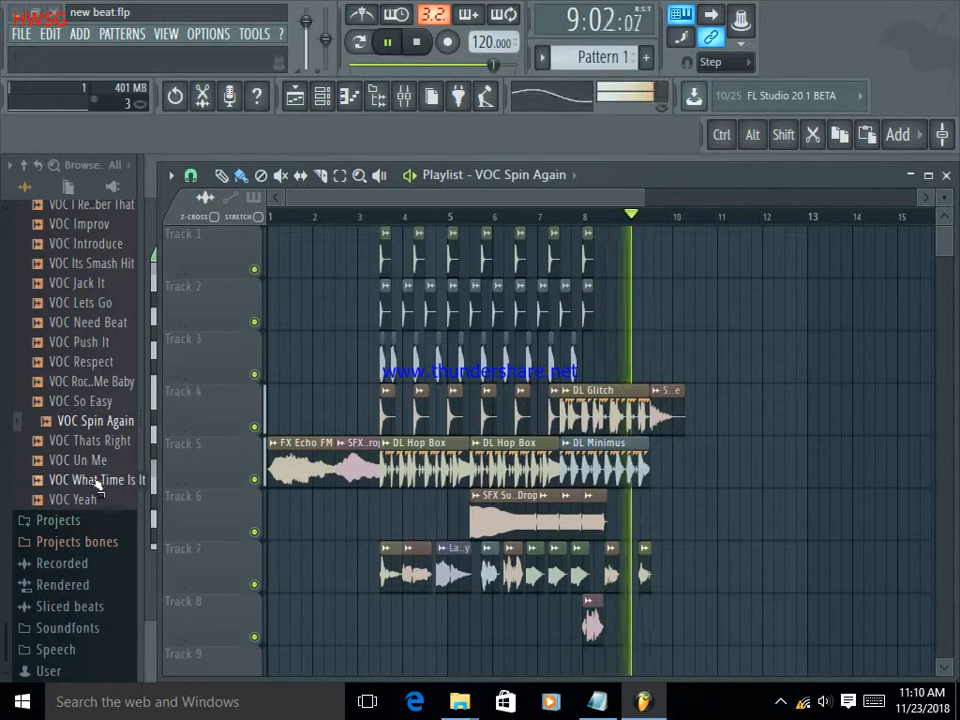
left_click(101, 481)
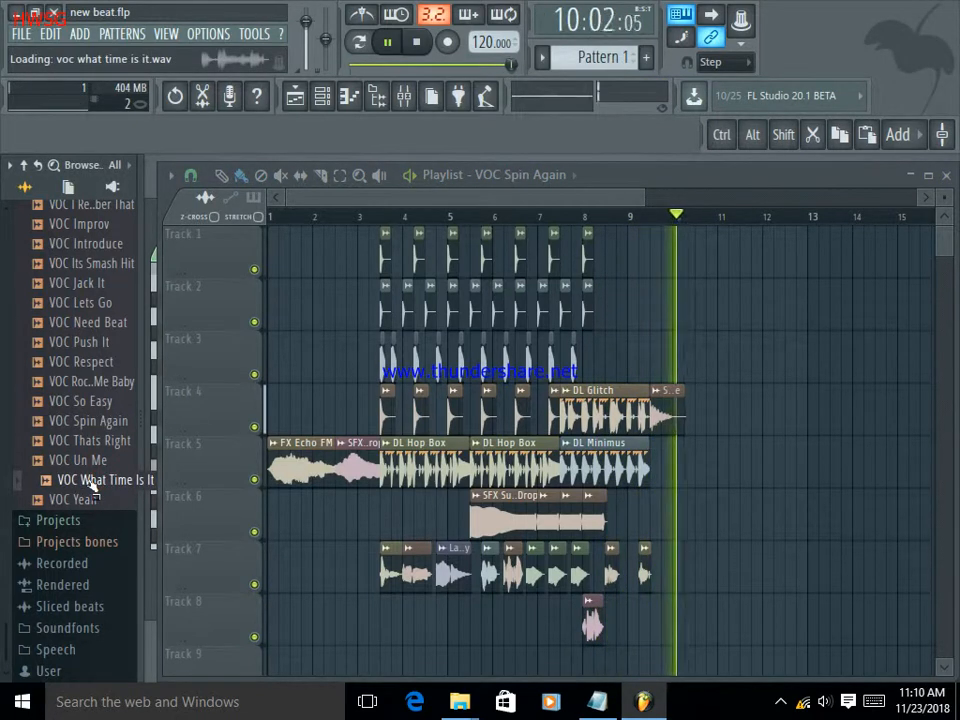
left_click(94, 499)
left_click_drag(94, 499, 660, 620)
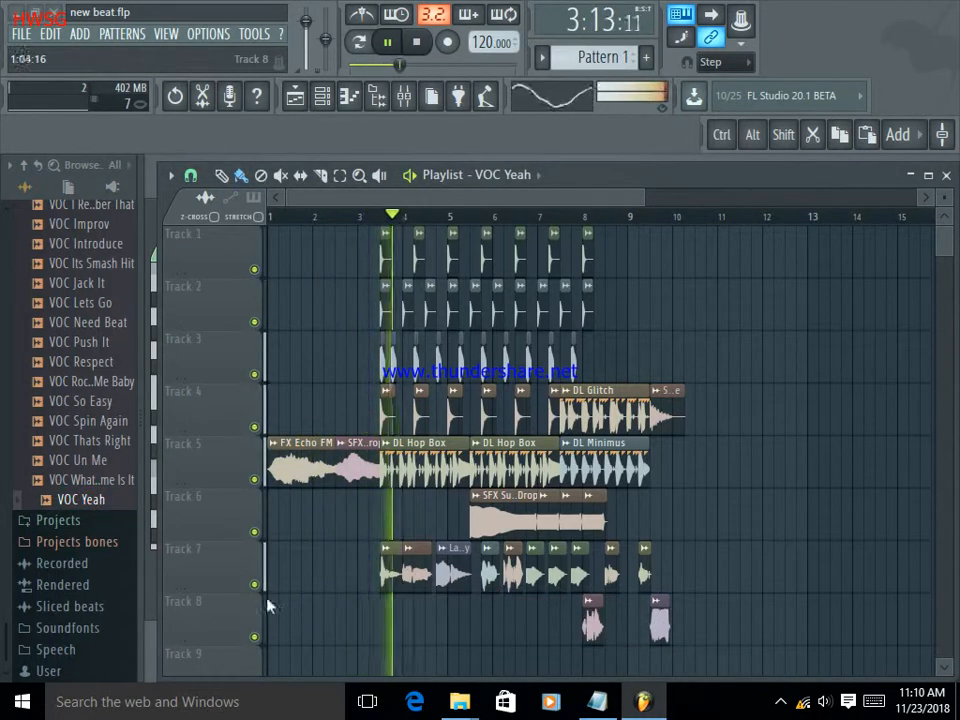
Audition the "Falling" vocal sample again from the Vocals pack.
scroll(92, 500, "up", 10)
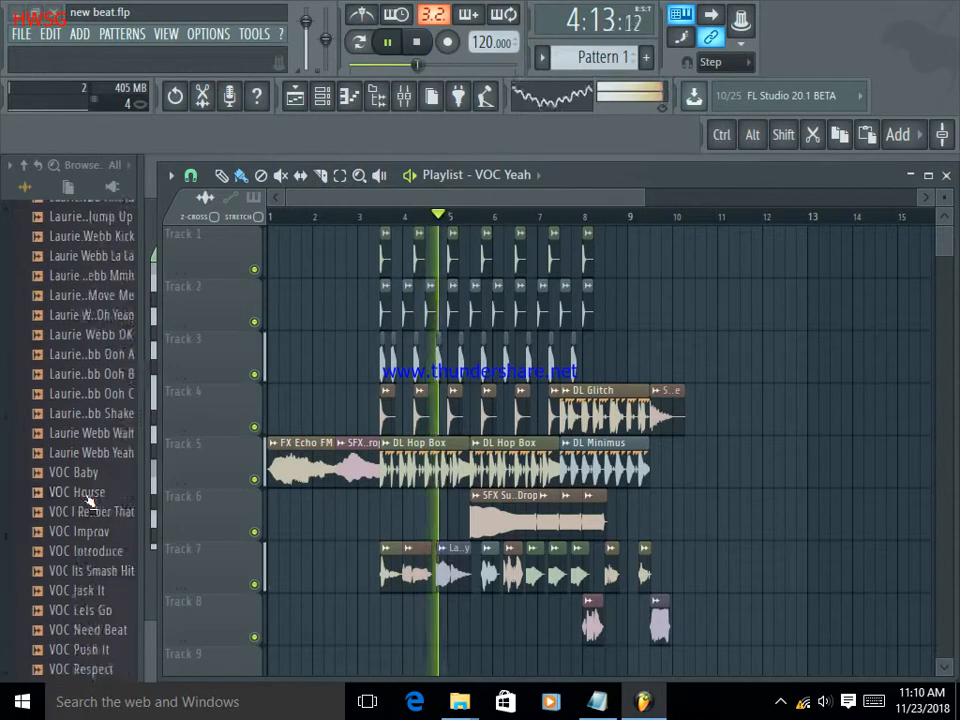
left_click(88, 494)
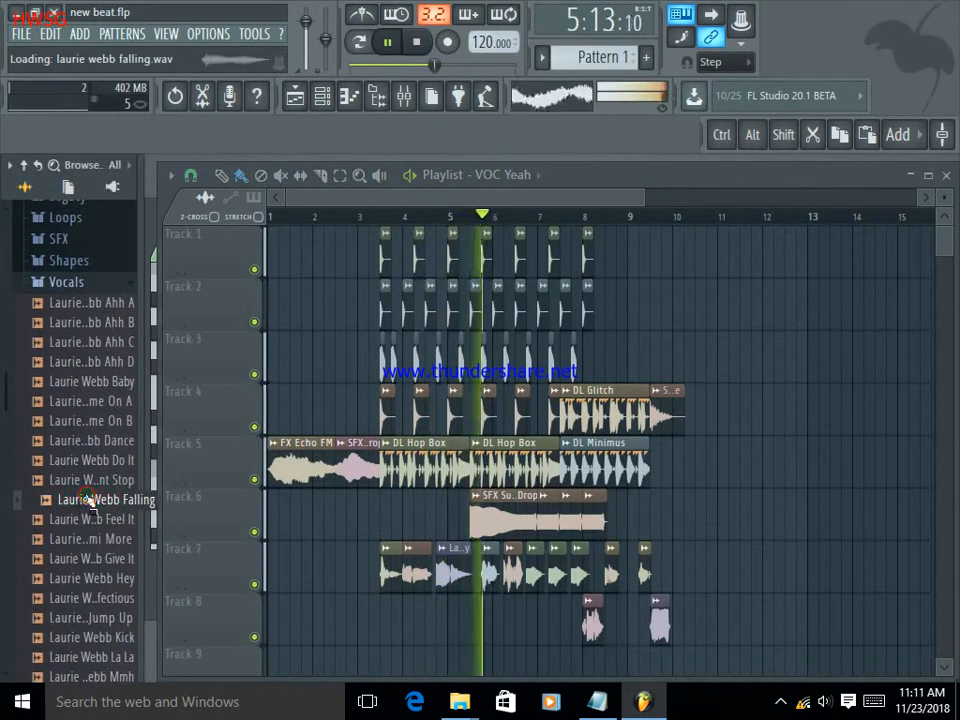
scroll(88, 500, "up", 4)
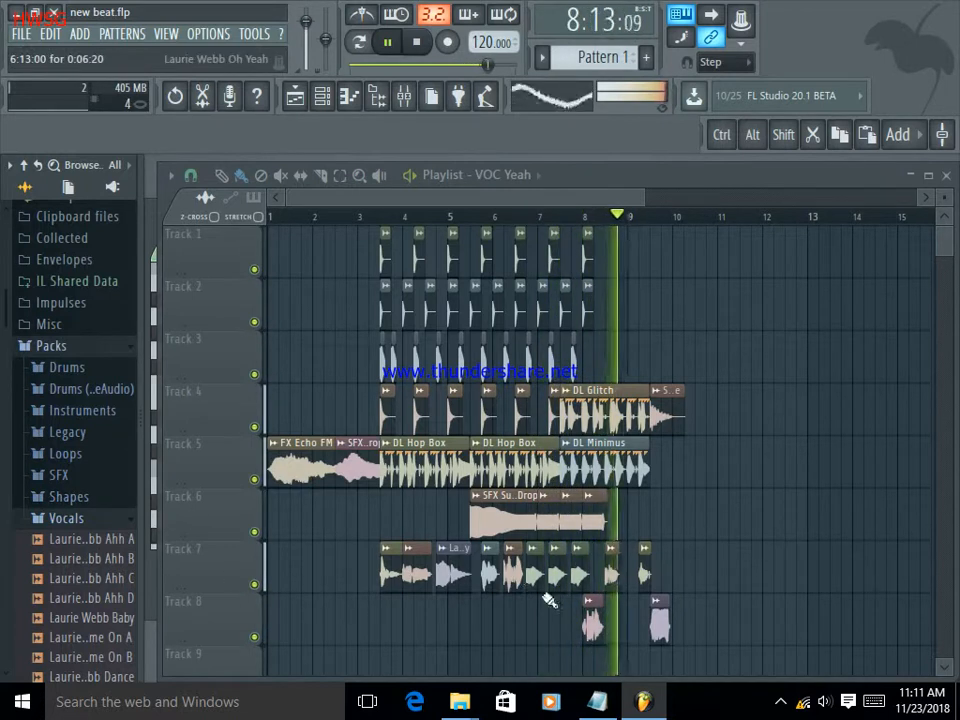
Switch to the open Notepad text document and minimise it to return to the FL Studio playlist.
left_click(598, 701)
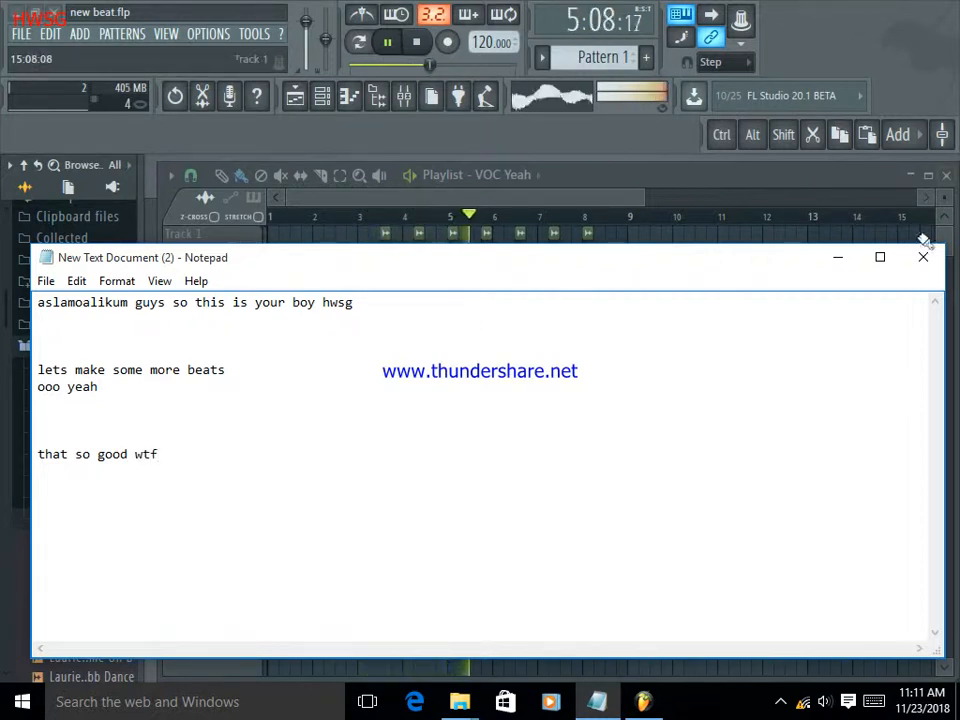
left_click(839, 260)
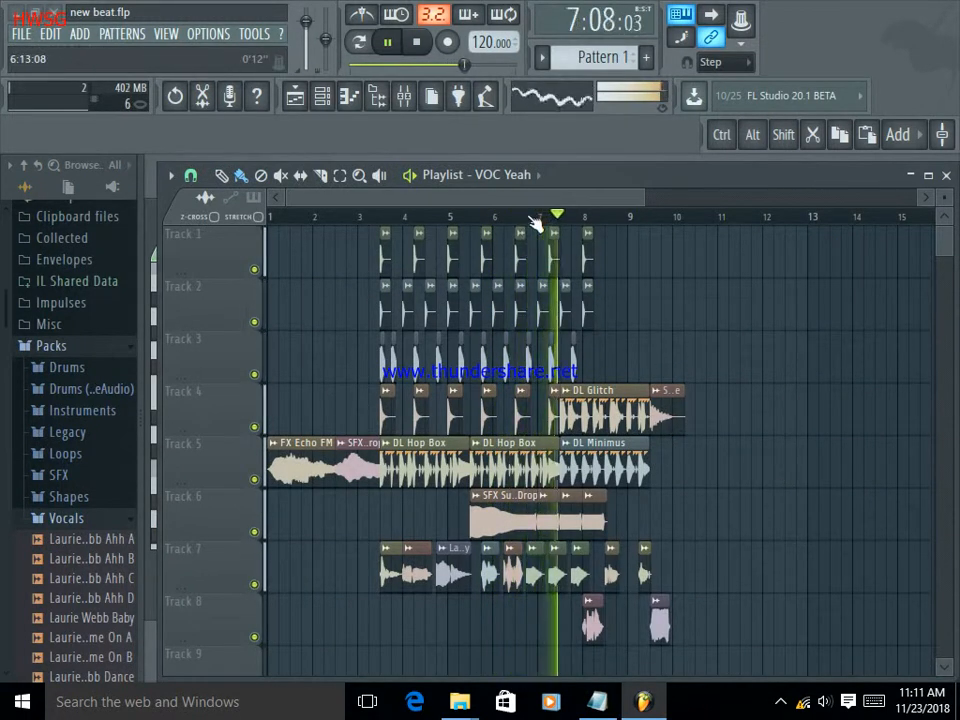
Browse the Legacy and Vocals packs, pause playback and place the "Ooh C" vocal on Track 8 directly behind the "VOC Yeah" clip.
scroll(535, 222, "down", 2)
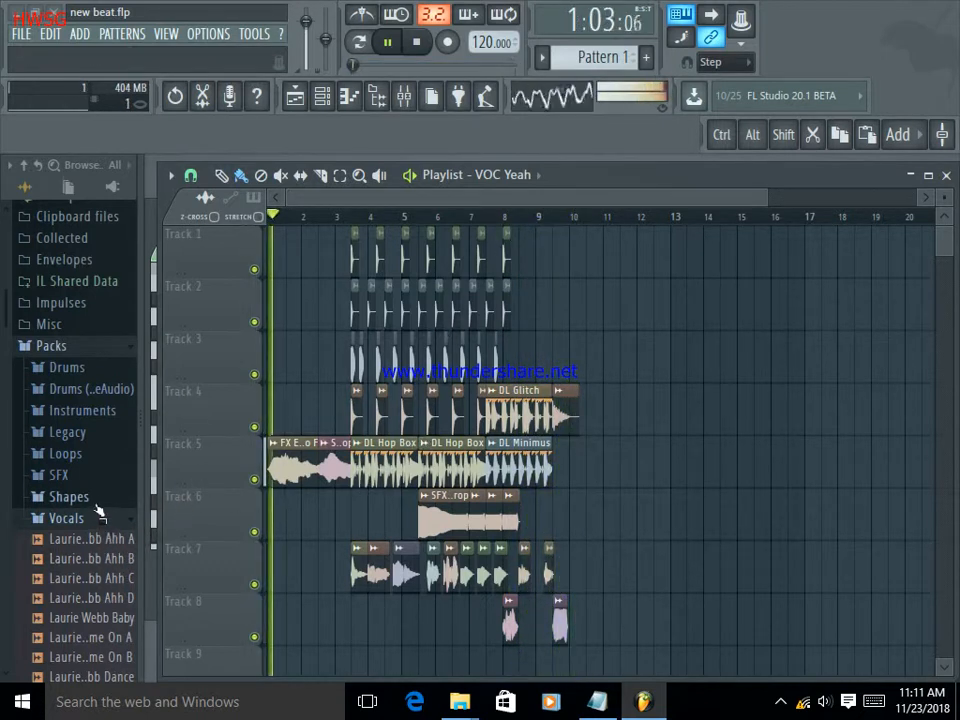
left_click(86, 436)
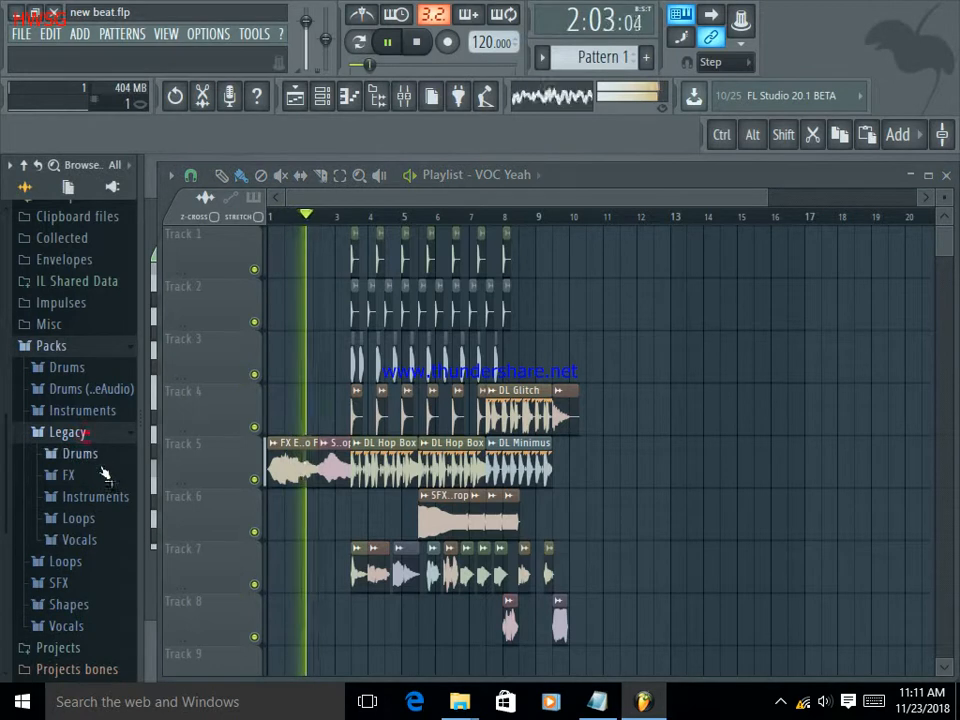
left_click(105, 628)
scroll(107, 568, "down", 8)
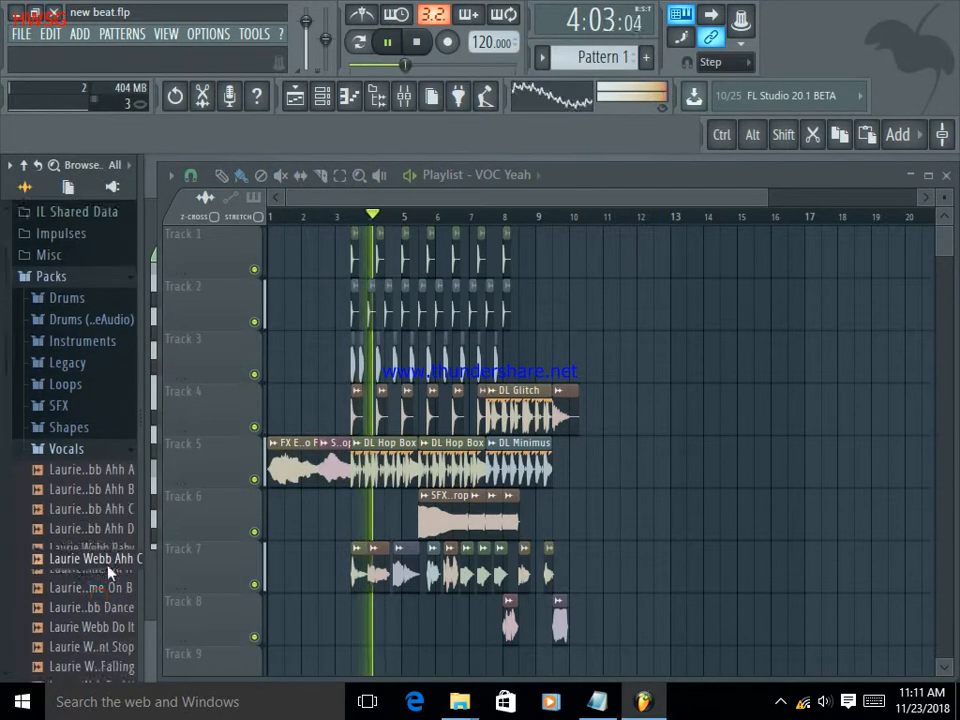
scroll(110, 571, "down", 3)
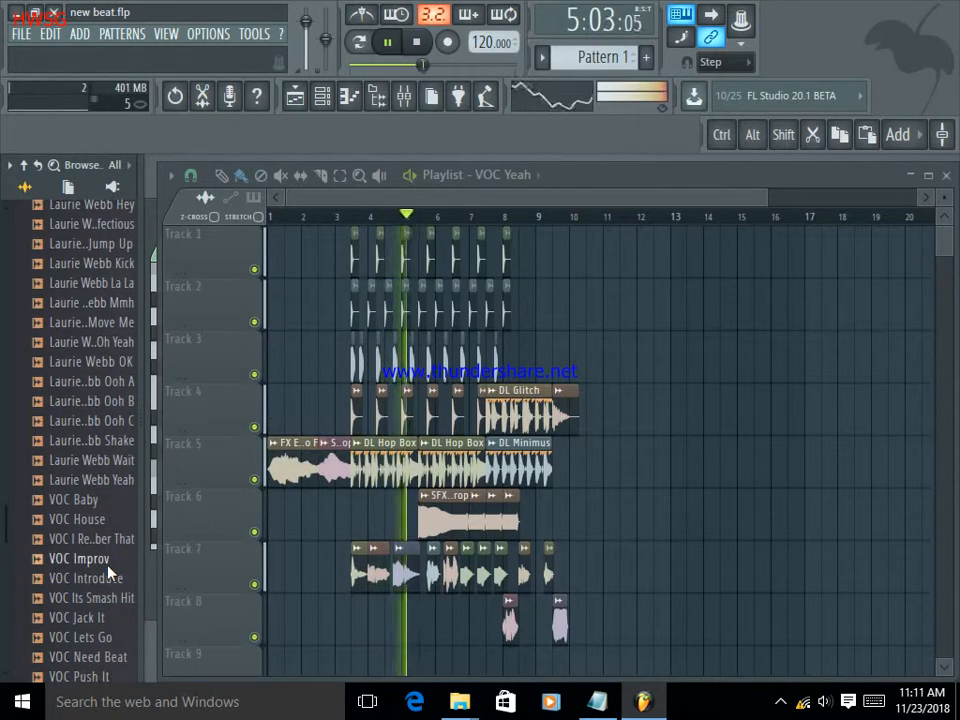
left_click(389, 44)
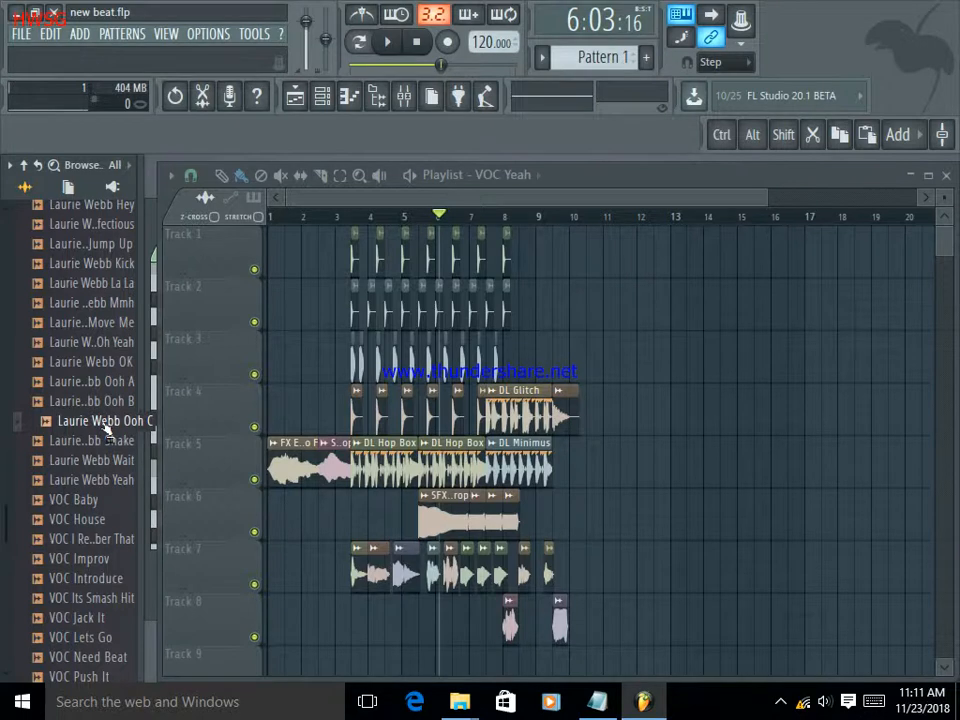
left_click_drag(597, 620, 593, 626)
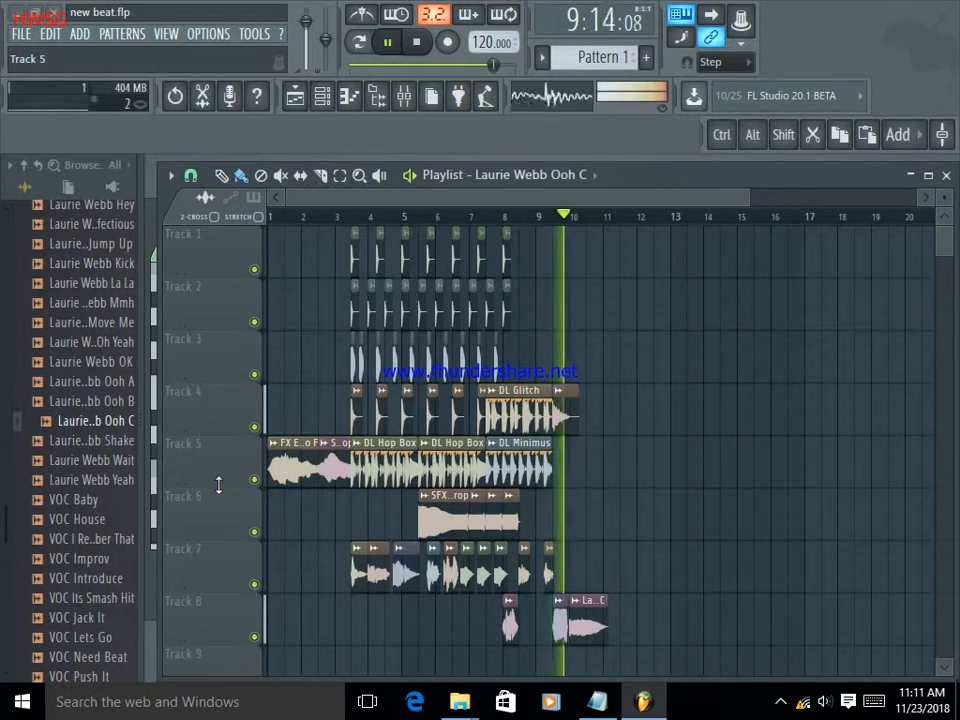
Delete the "Shake" clip from Track 7 and move the "VOC Yeah" clip to bar 9 on Track 8.
right_click(552, 574)
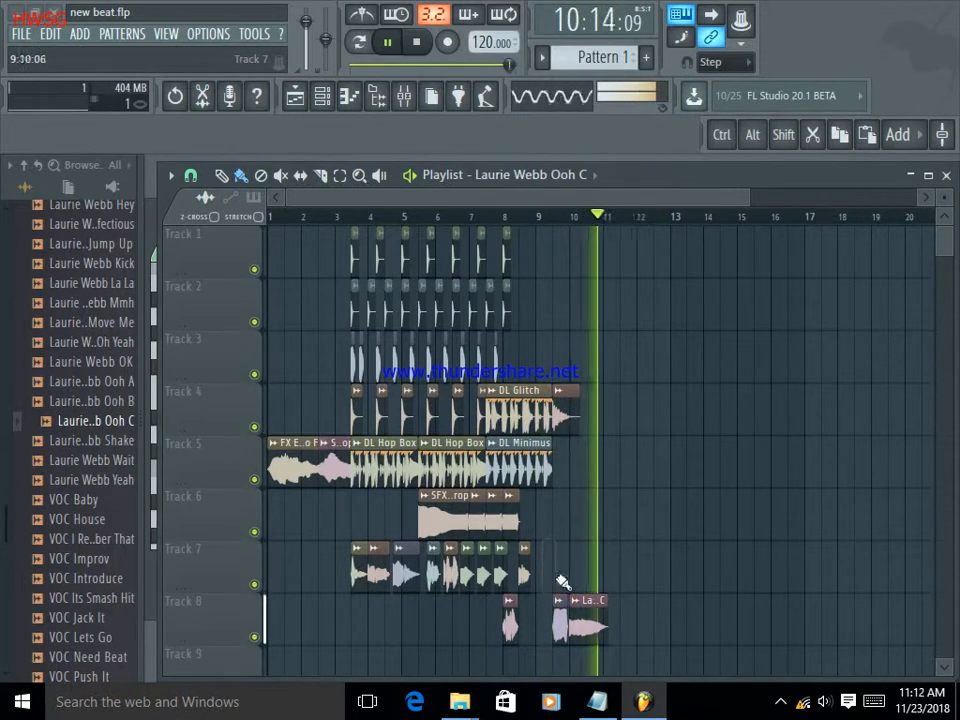
left_click_drag(558, 618, 543, 620)
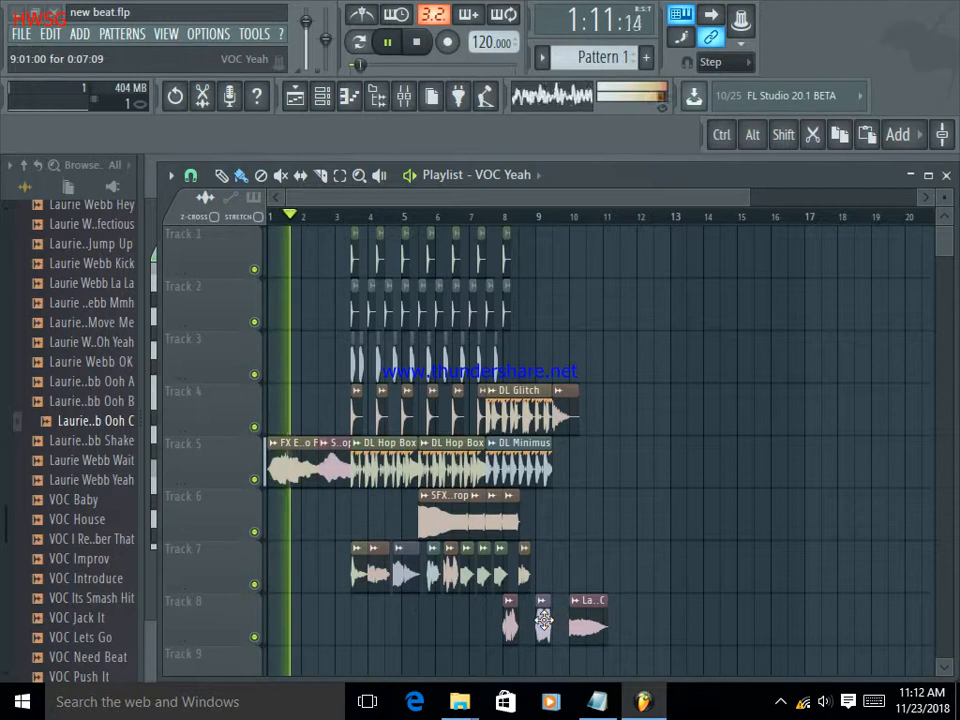
Move the "Ooh C" clip to Track 7 in front of "VOC House" and place the "VOC Introduce" sample at bar 1 of Track 7.
left_click_drag(592, 626, 340, 556)
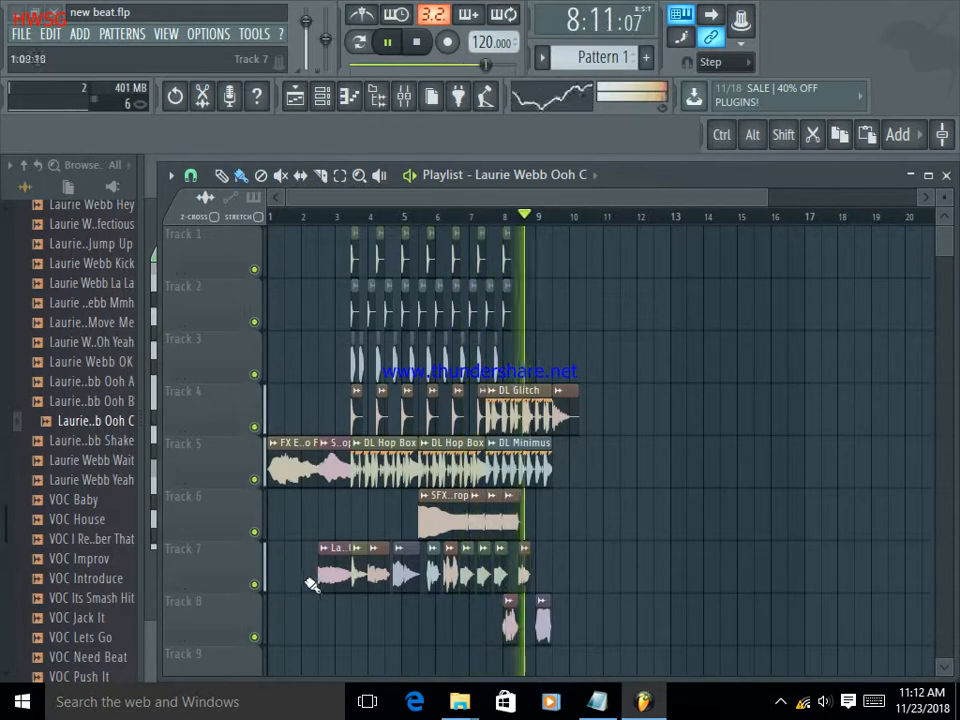
left_click(97, 578)
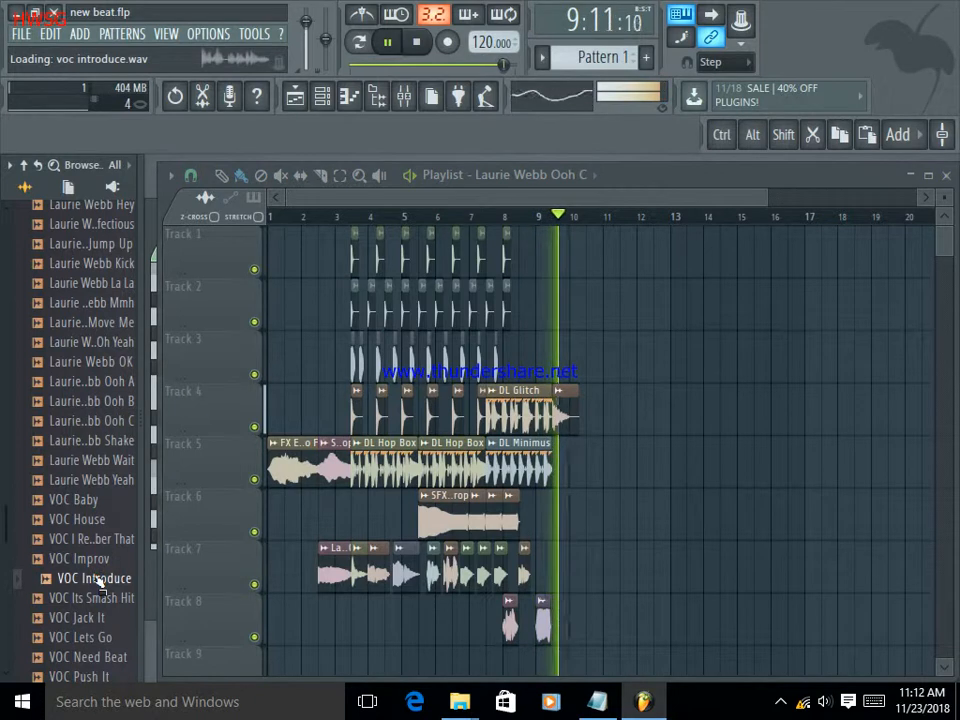
left_click(88, 559)
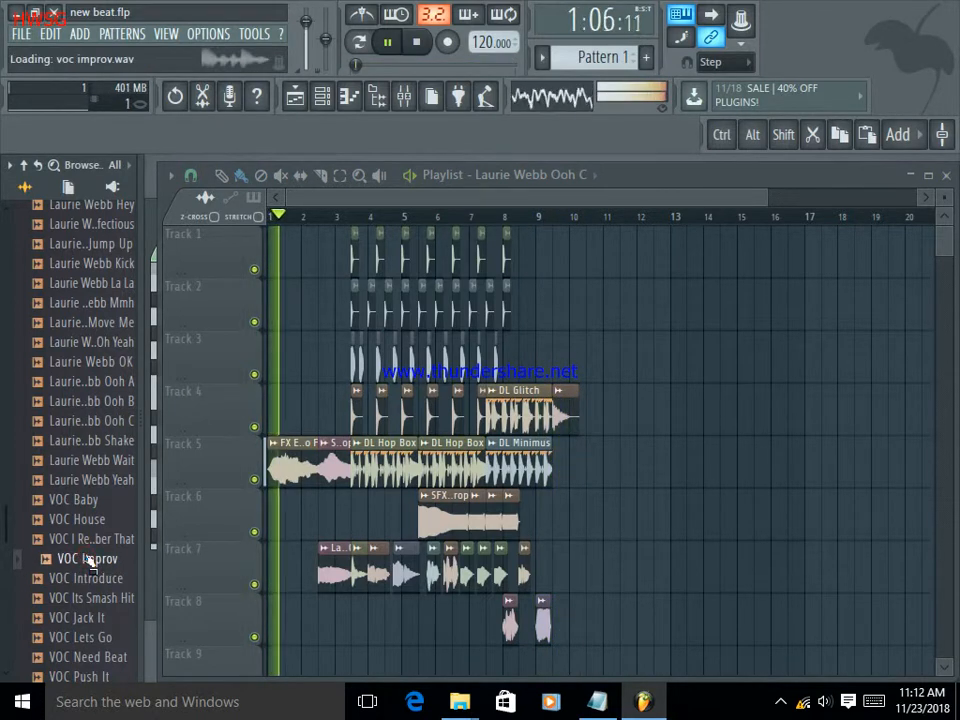
left_click(95, 578)
left_click_drag(95, 578, 284, 582)
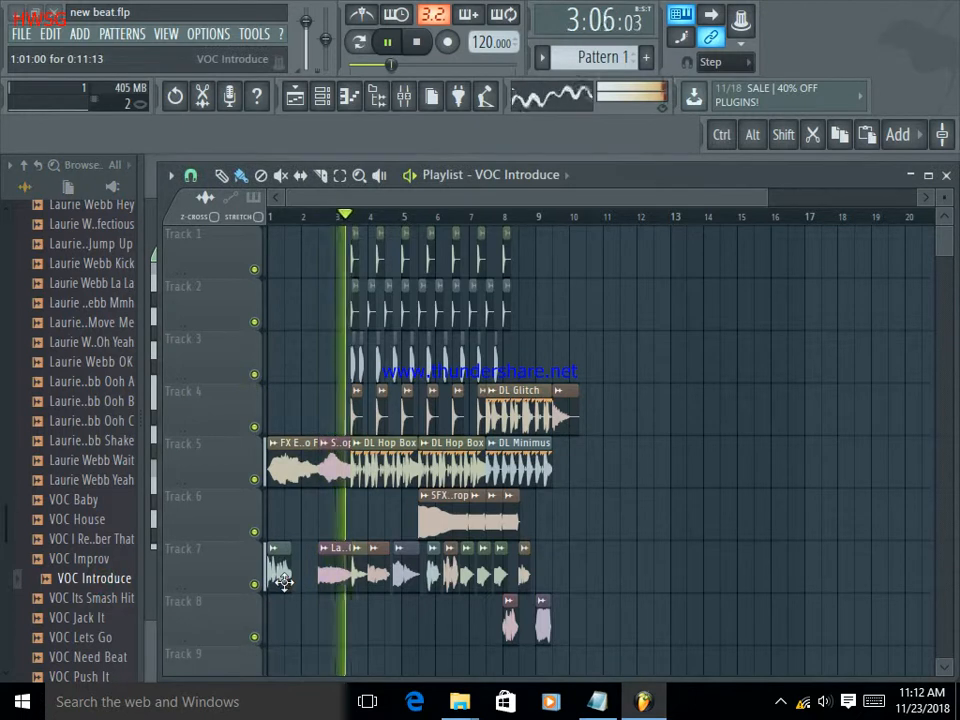
Audition the "VOC Jack It", "VOC Need Beat" and "VOC Yeah" samples in the Vocals folder while the song plays.
left_click(97, 622)
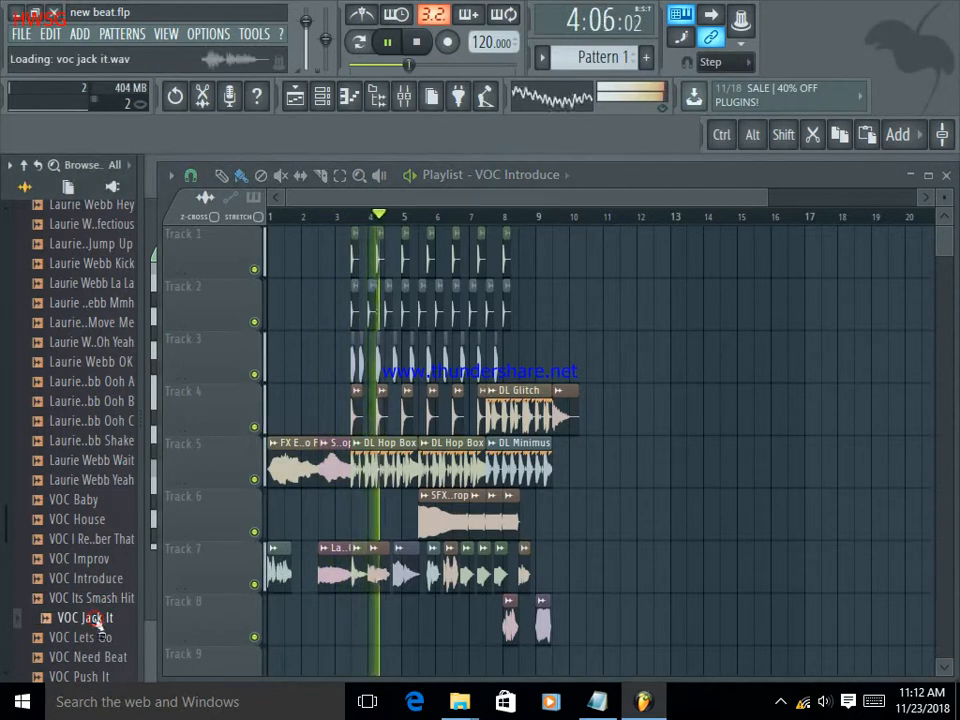
scroll(105, 567, "down", 3)
scroll(105, 567, "down", 2)
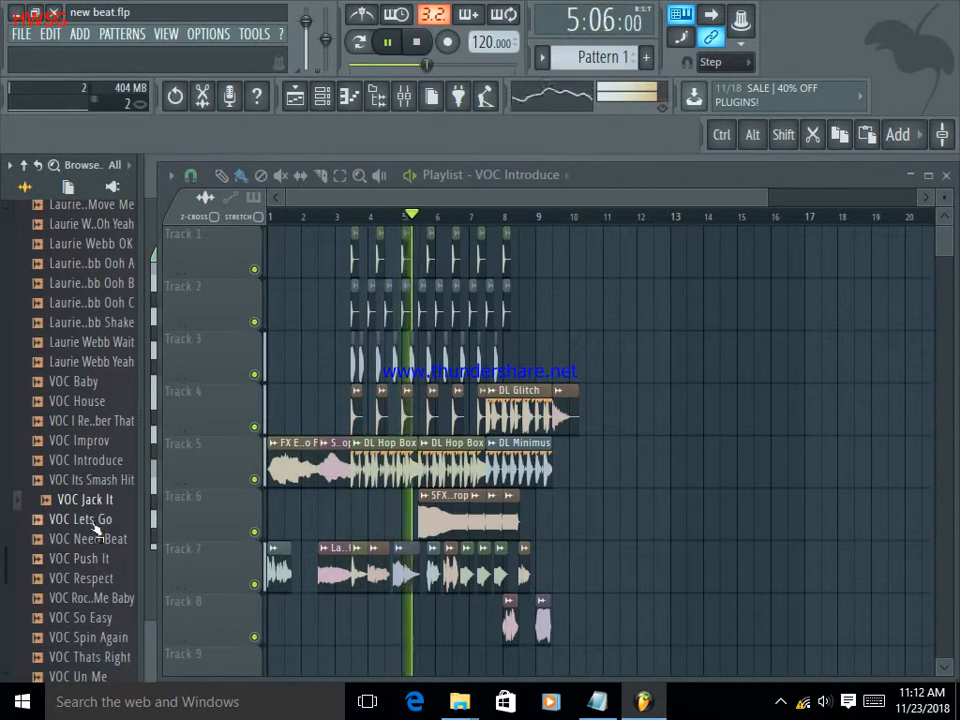
left_click(100, 540)
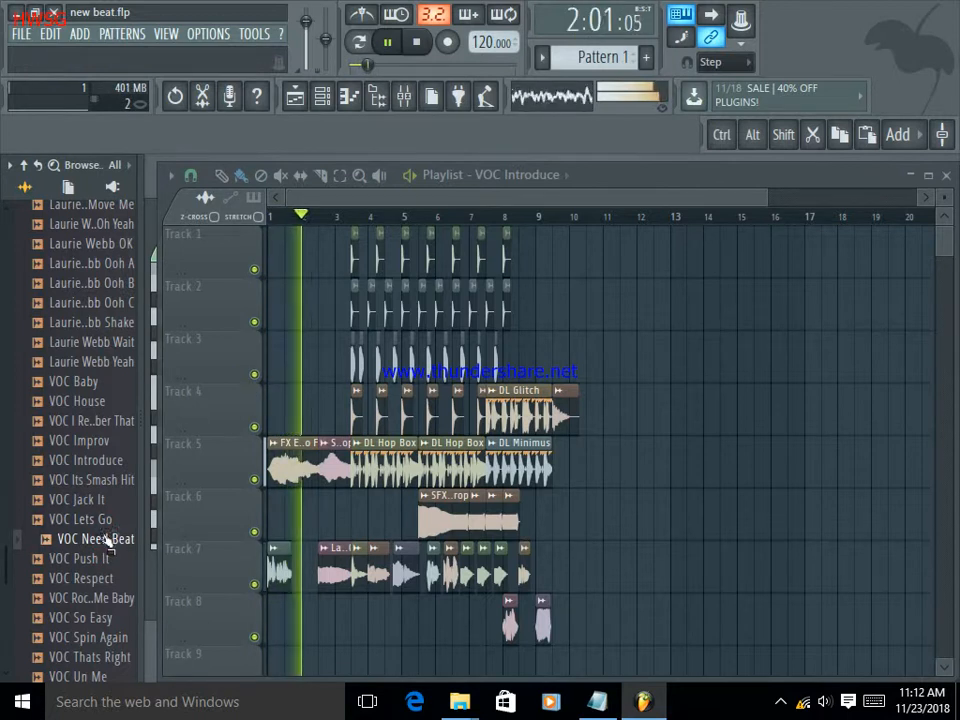
scroll(100, 540, "down", 4)
left_click(90, 499)
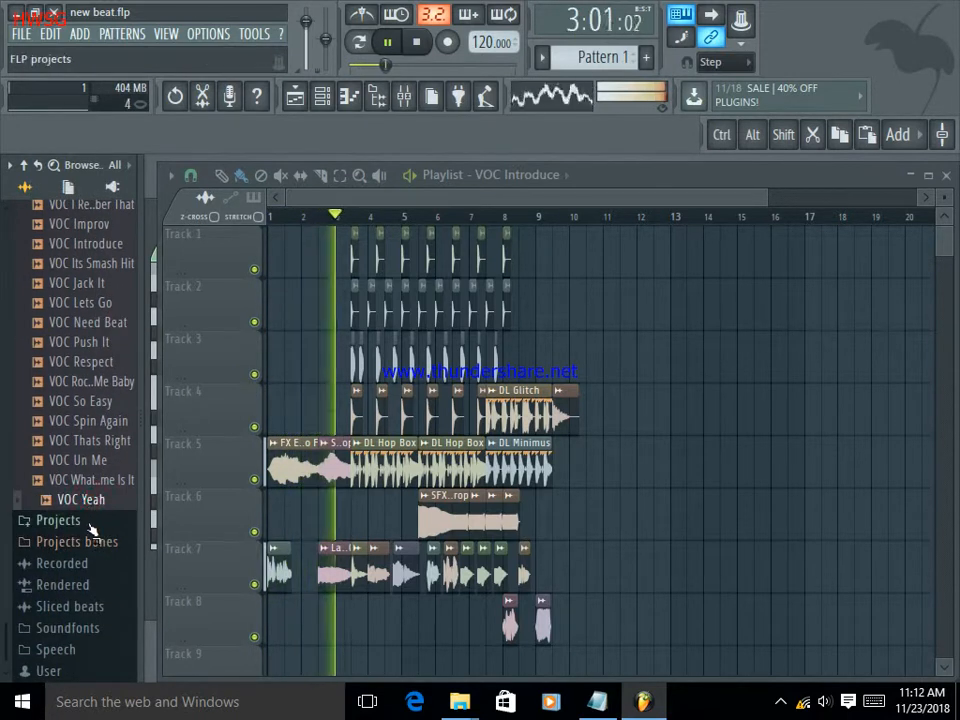
Browse the Projects bones and Soundfonts folders, reopen the Vocals folder in Packs, and restart the song's playback.
left_click(106, 547)
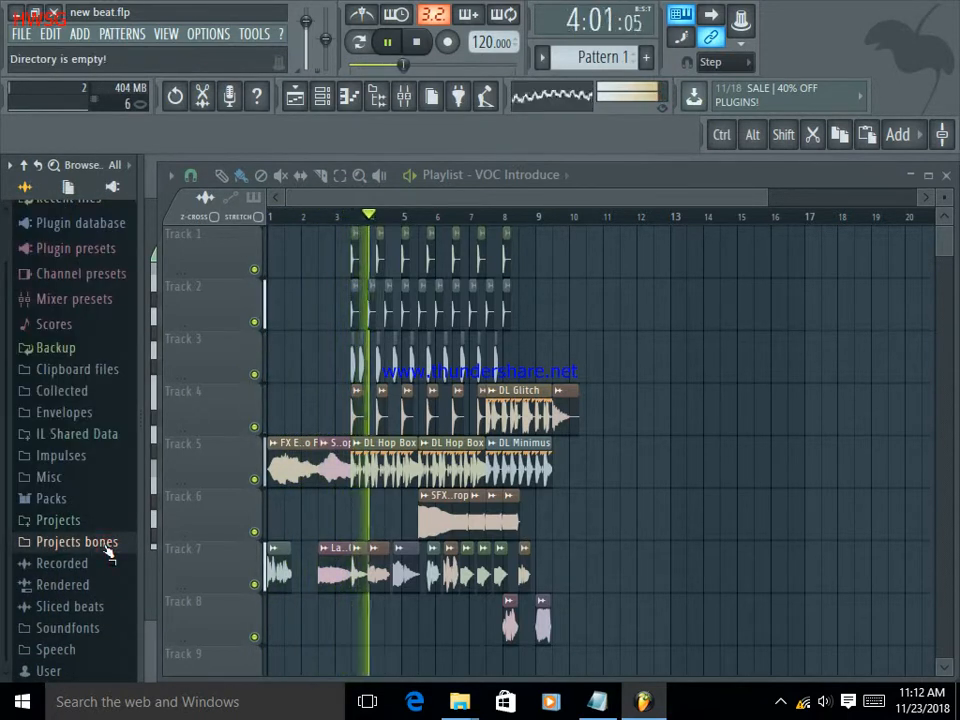
left_click(97, 631)
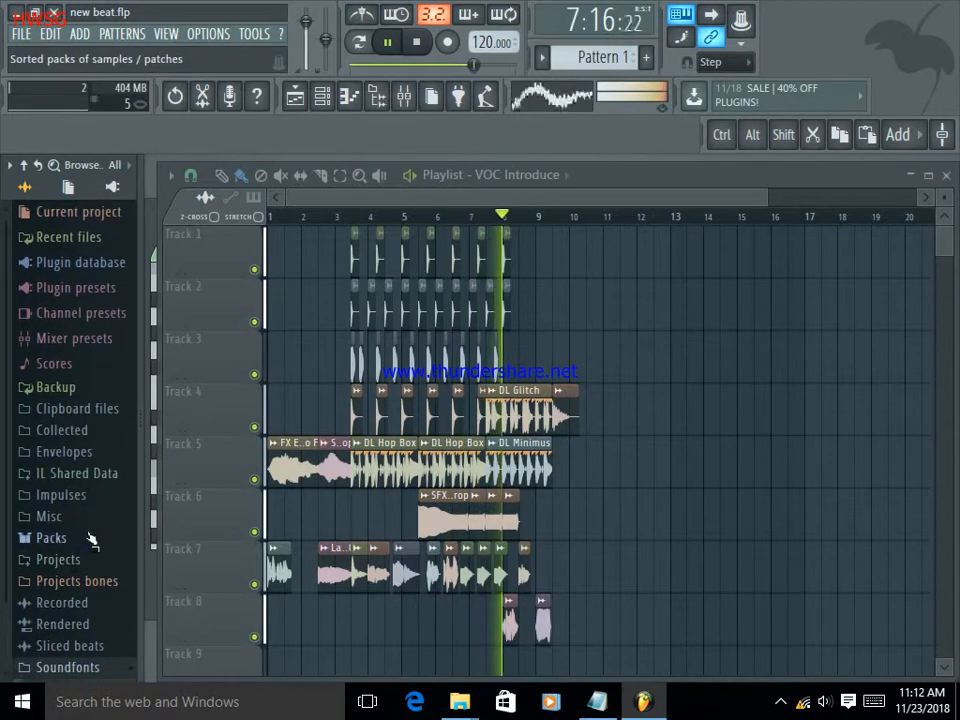
scroll(90, 535, "down", 2)
left_click(45, 481)
scroll(103, 540, "down", 3)
left_click(100, 550)
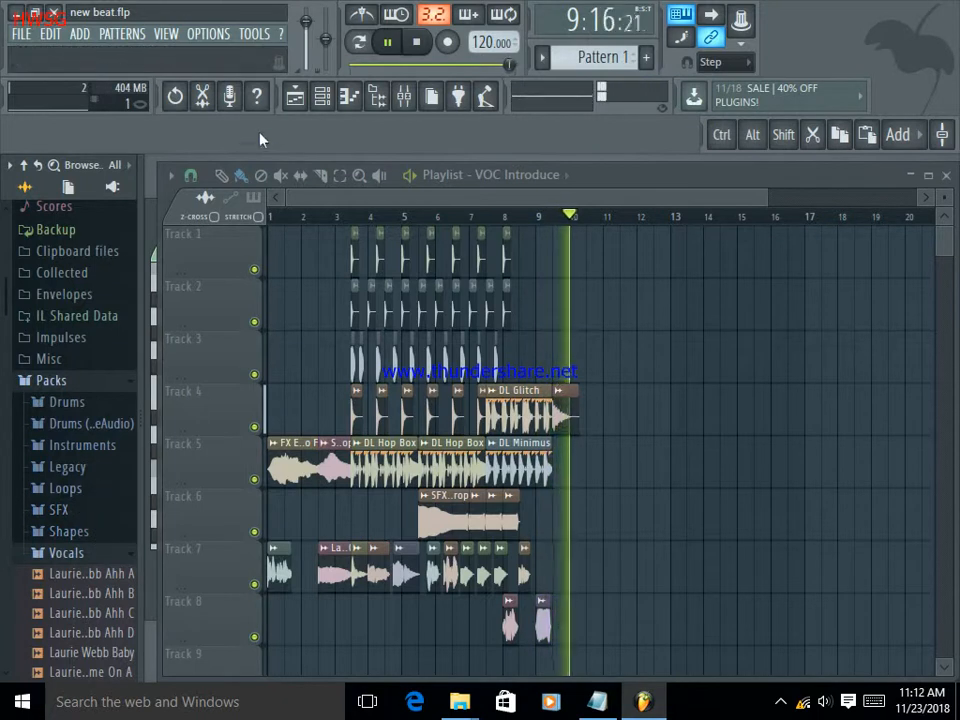
left_click(387, 44)
left_click(387, 44)
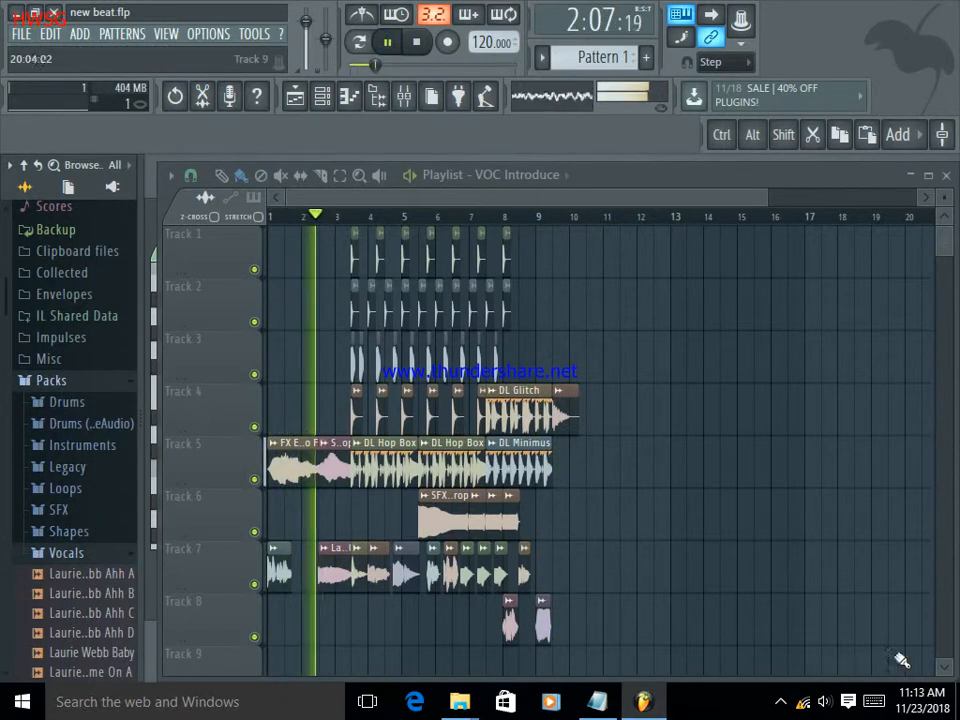
Open the running Free Screen Recorder window to check the recording, and minimise it to return to the playlist.
left_click(781, 701)
left_click(784, 668)
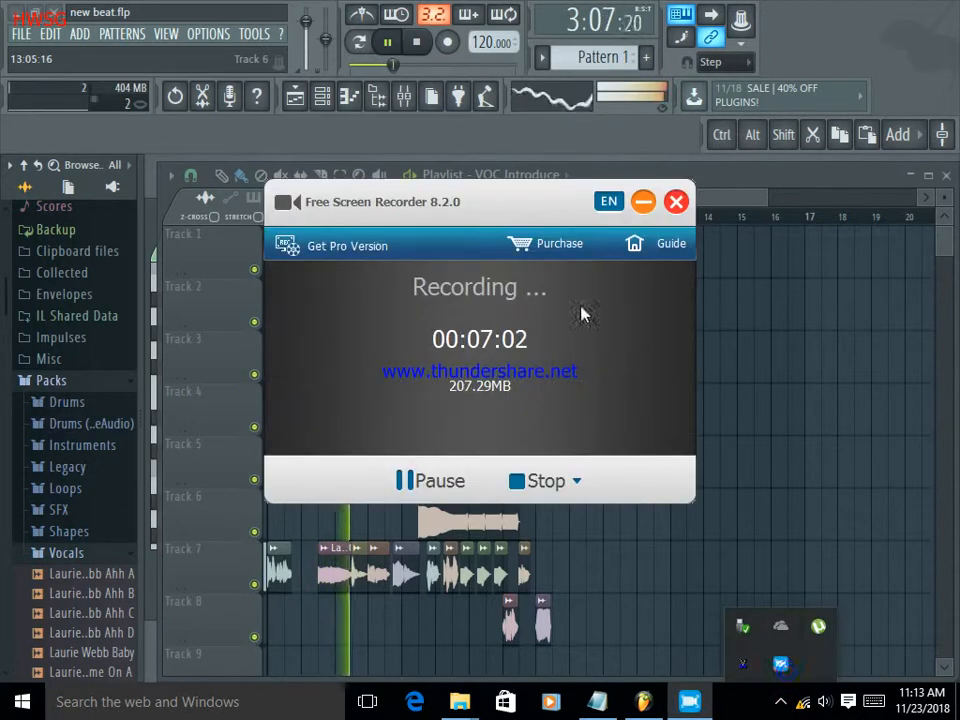
left_click(644, 203)
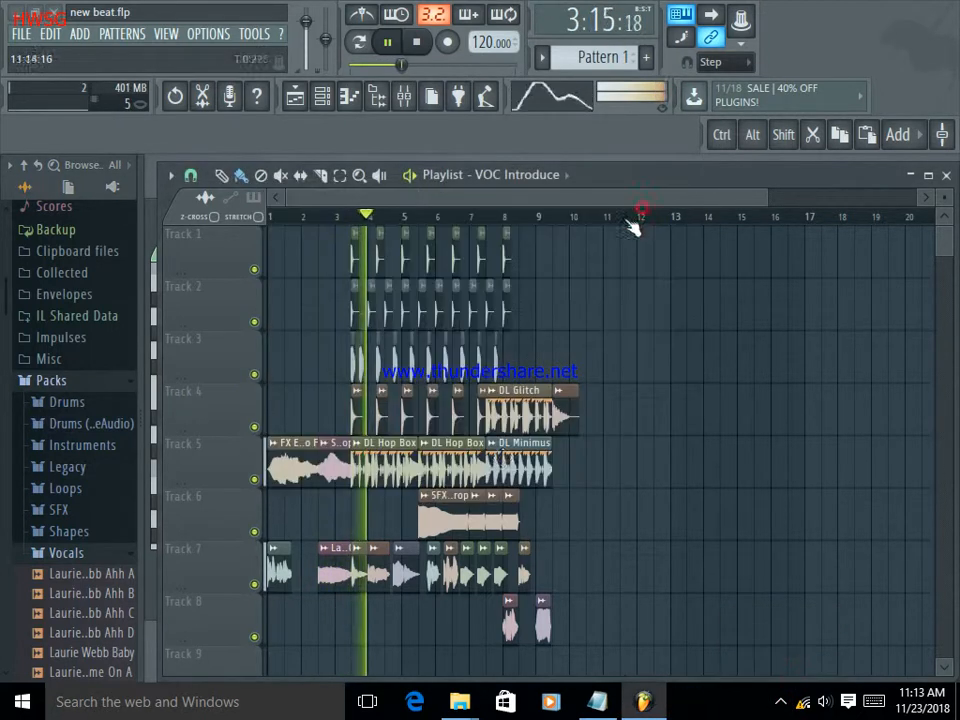
Pause playback and explore the Shapes pack's HQ and Misc folders, auditioning HQ_Sine_Dist and other shape samples.
left_click(112, 533)
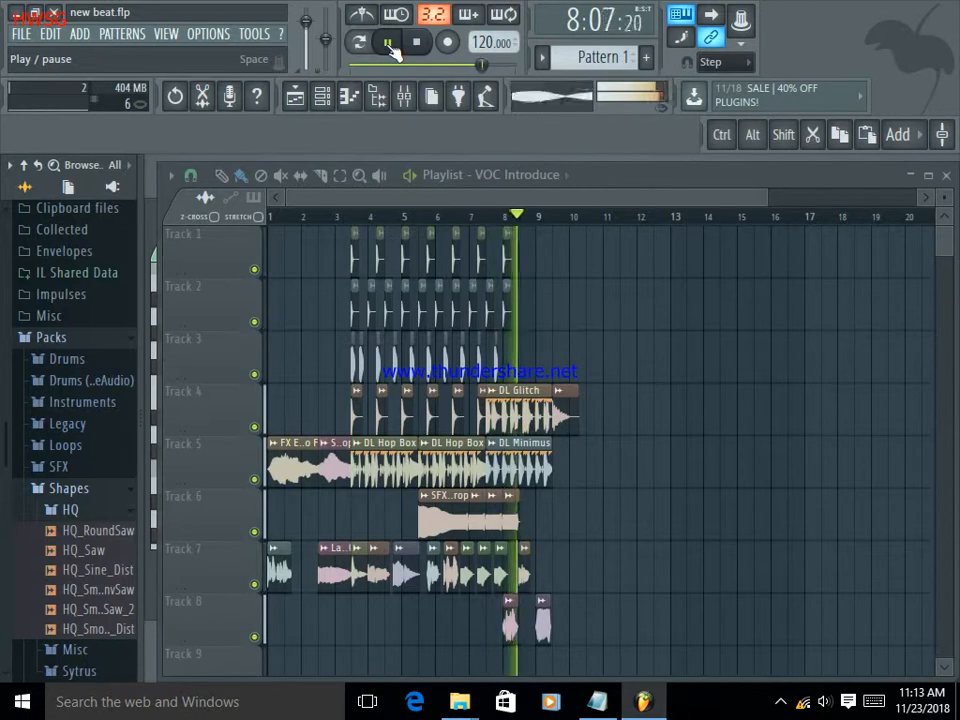
left_click(393, 46)
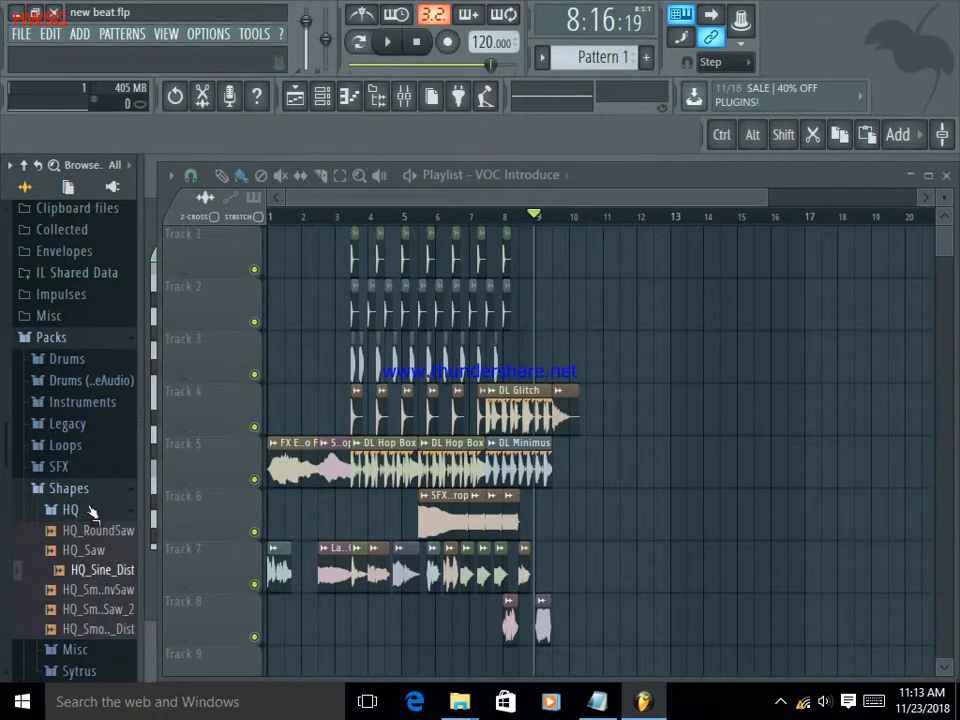
left_click(90, 510)
left_click(85, 534)
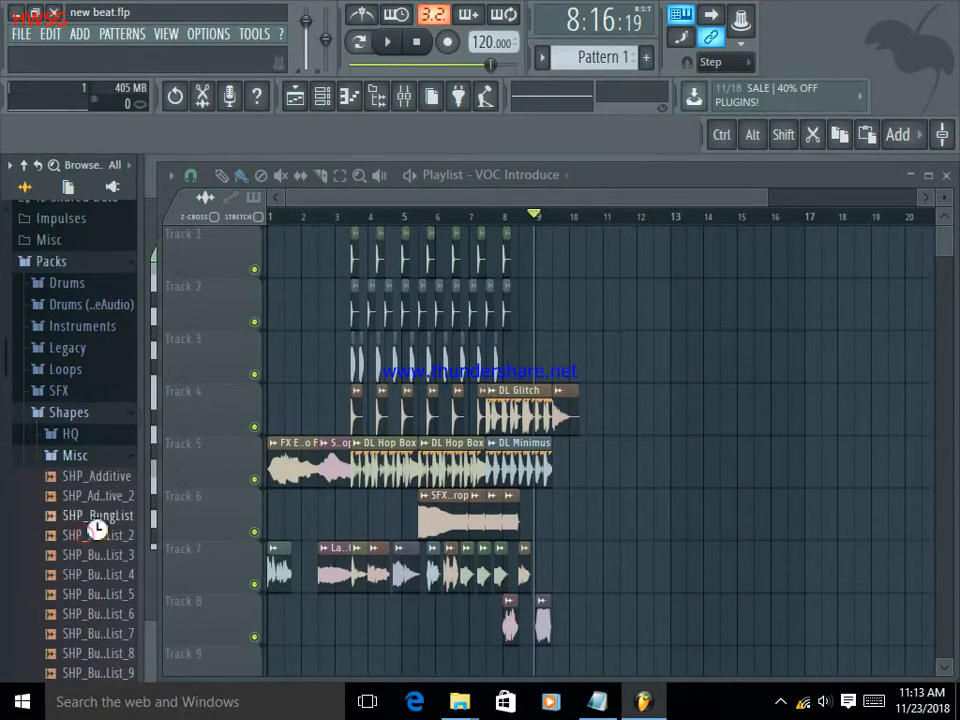
left_click(100, 575)
scroll(99, 575, "down", 6)
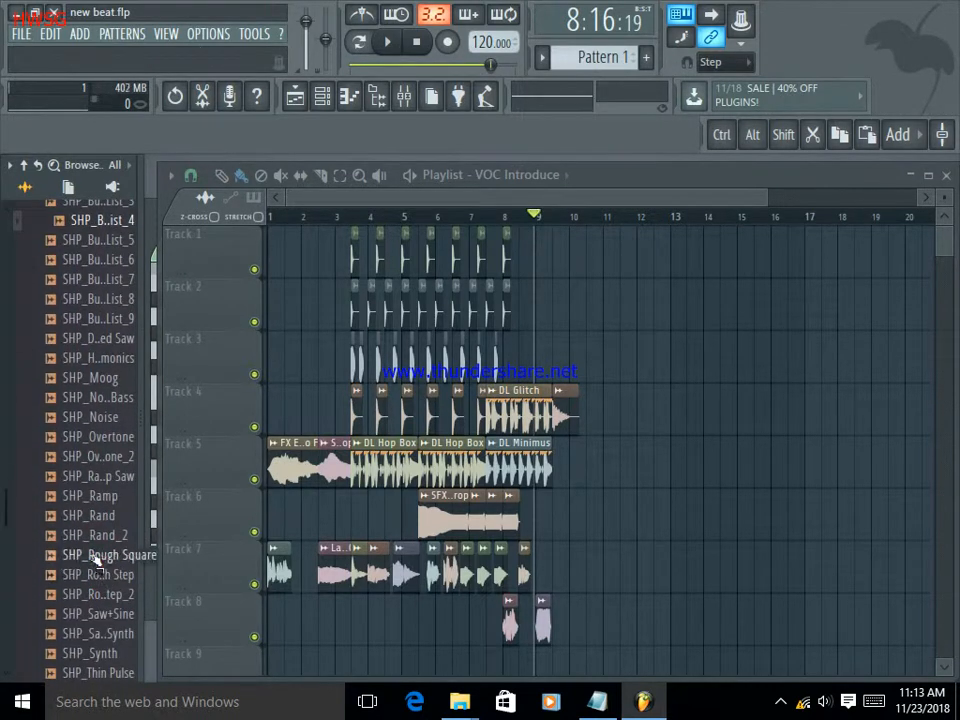
scroll(95, 542, "down", 6)
left_click(90, 563)
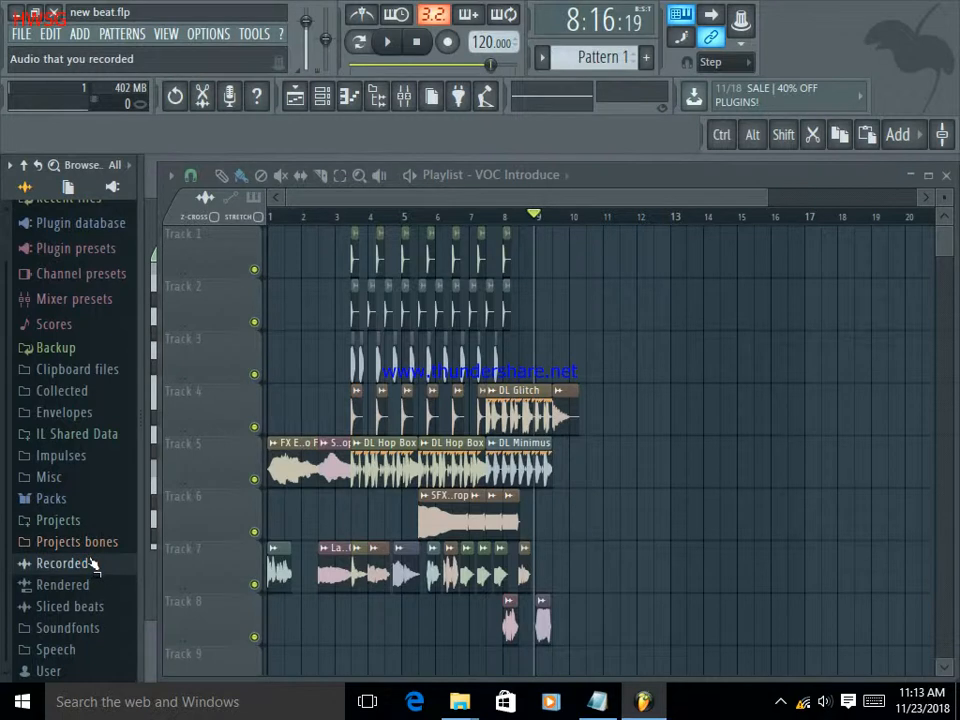
Open the Hats folder of the Drums pack and audition hat samples such as "Chromo CH 2" and "707 OH".
left_click(68, 499)
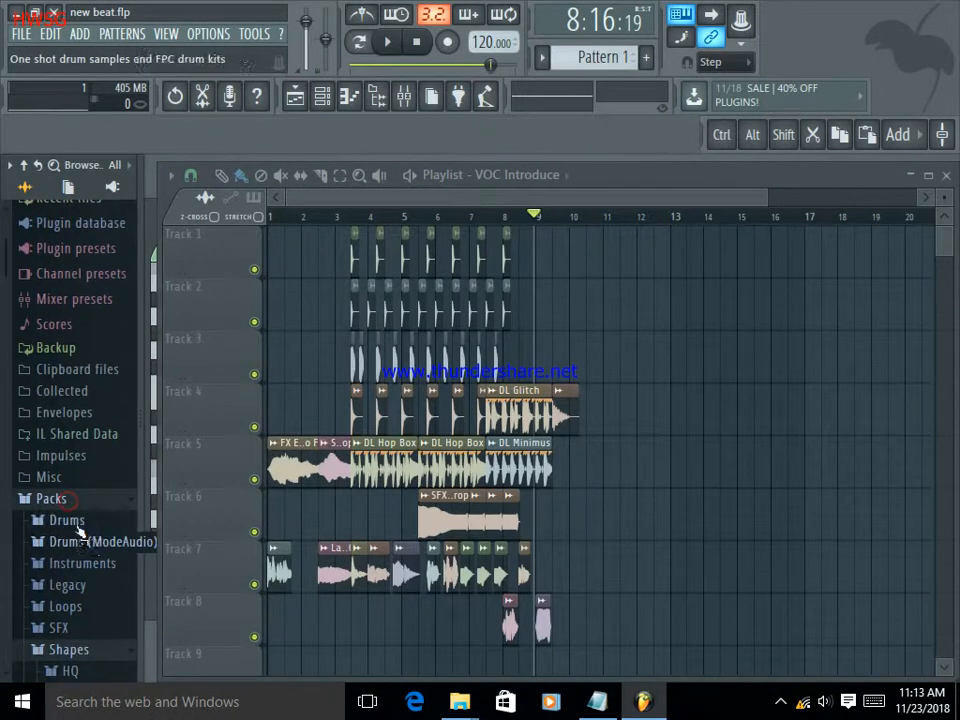
left_click(75, 520)
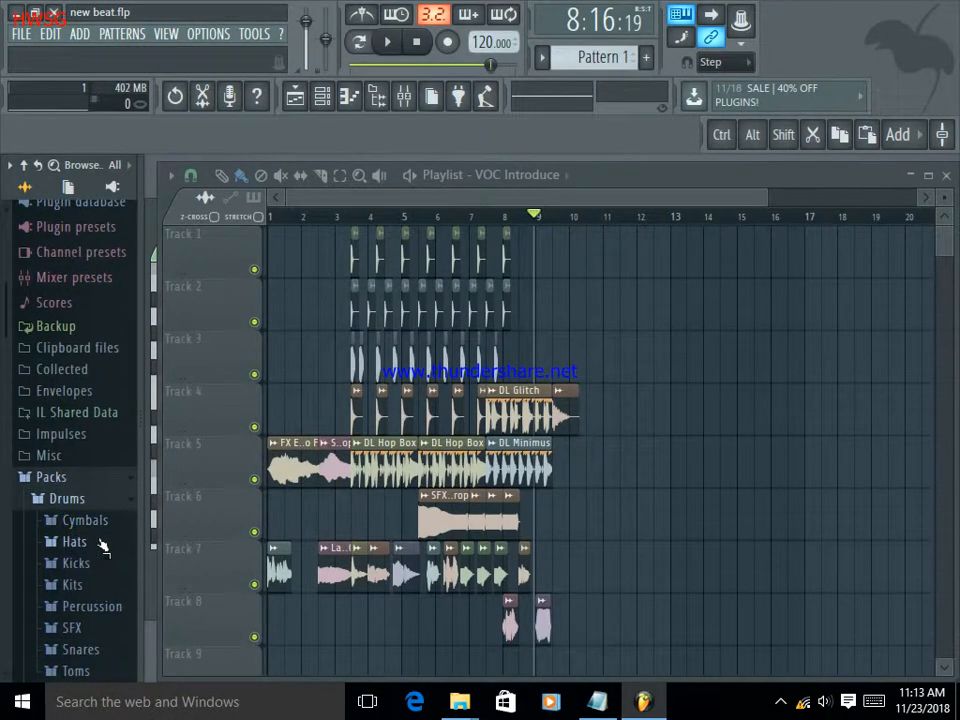
left_click(75, 541)
left_click(77, 518)
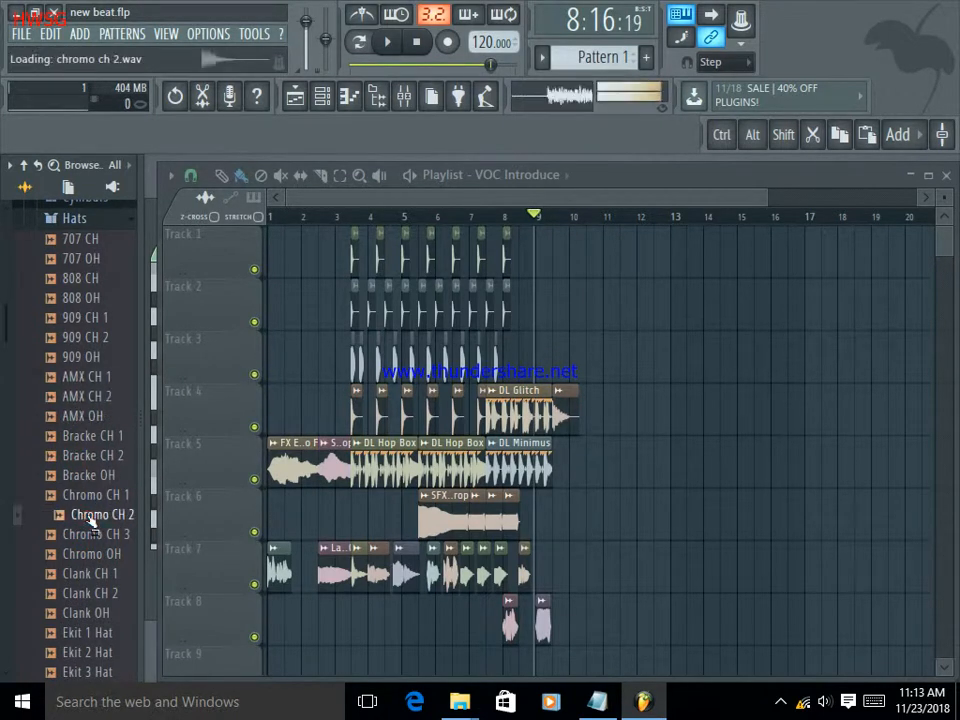
left_click(93, 259)
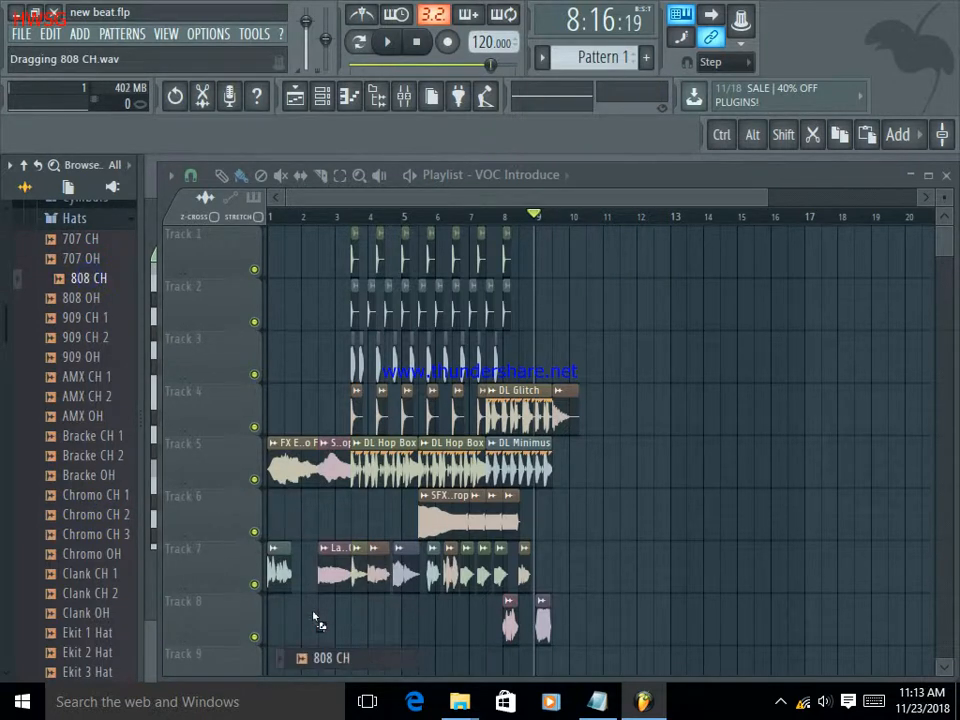
Place the "808 CH" hat midway through bar 2, repeat it every half bar along Track 9 to bar 9, and play the song.
left_click_drag(318, 624, 318, 625)
scroll(339, 632, "down", 1)
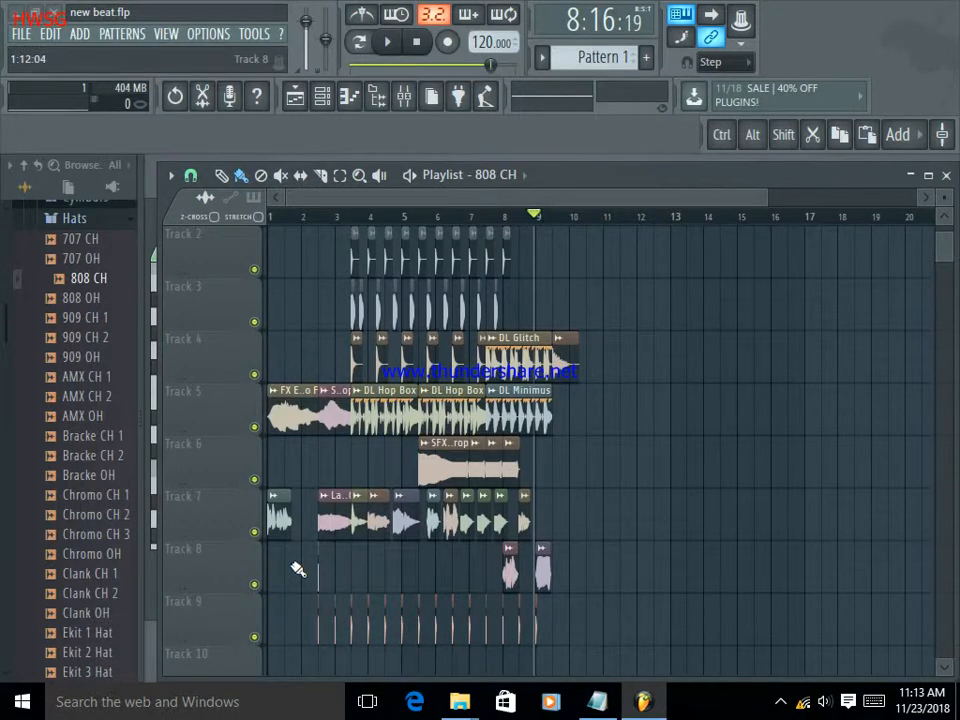
left_click(388, 42)
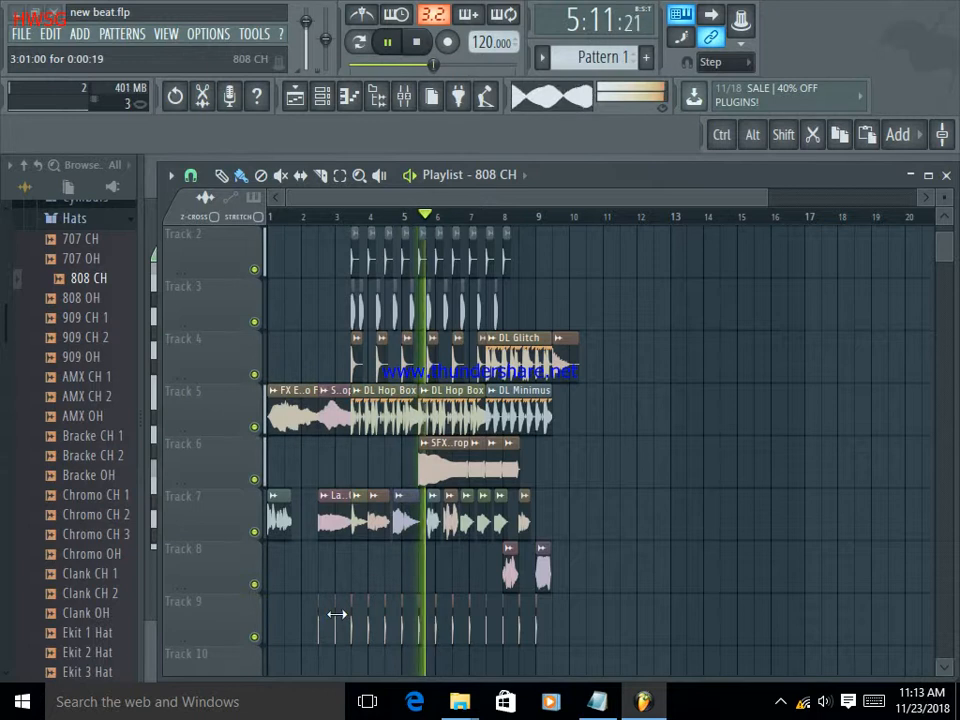
Replace the half-bar hats on Track 9 with "808 CH" clips every eighth of a bar, from mid-bar 2 to just past bar 10.
left_click_drag(536, 632, 336, 629)
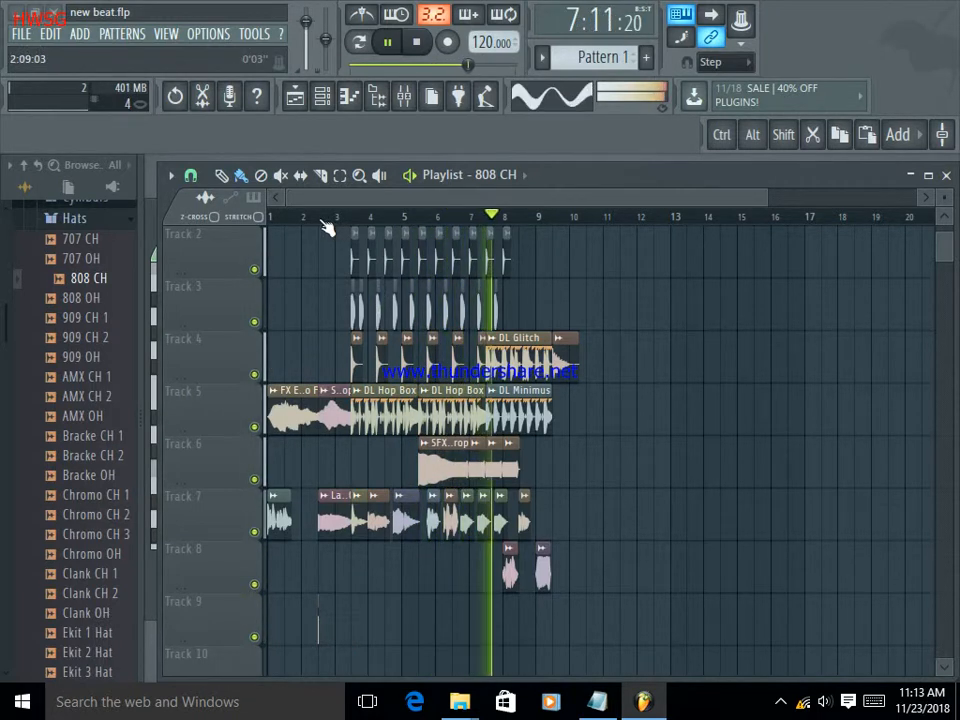
scroll(343, 229, "up", 4)
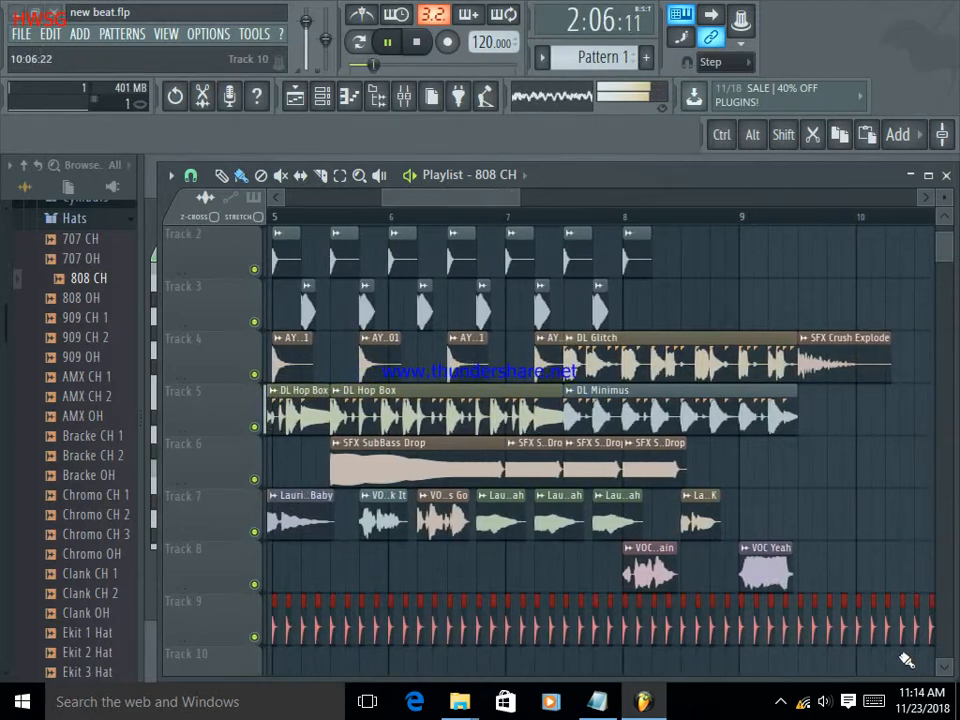
left_click_drag(462, 205, 552, 205)
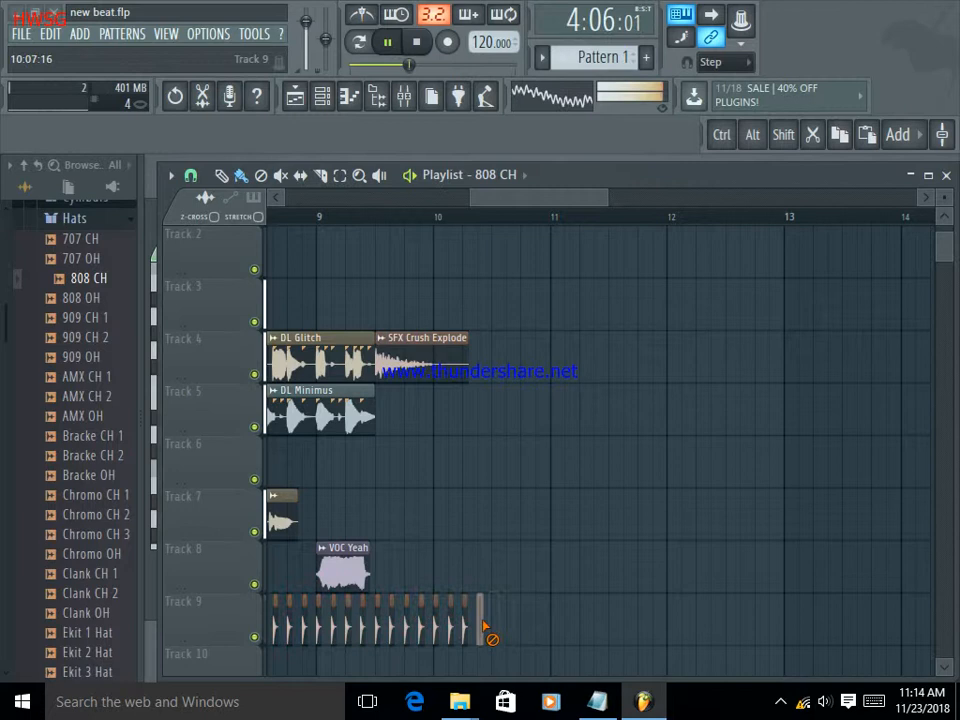
left_click(437, 214)
left_click_drag(512, 199, 375, 199)
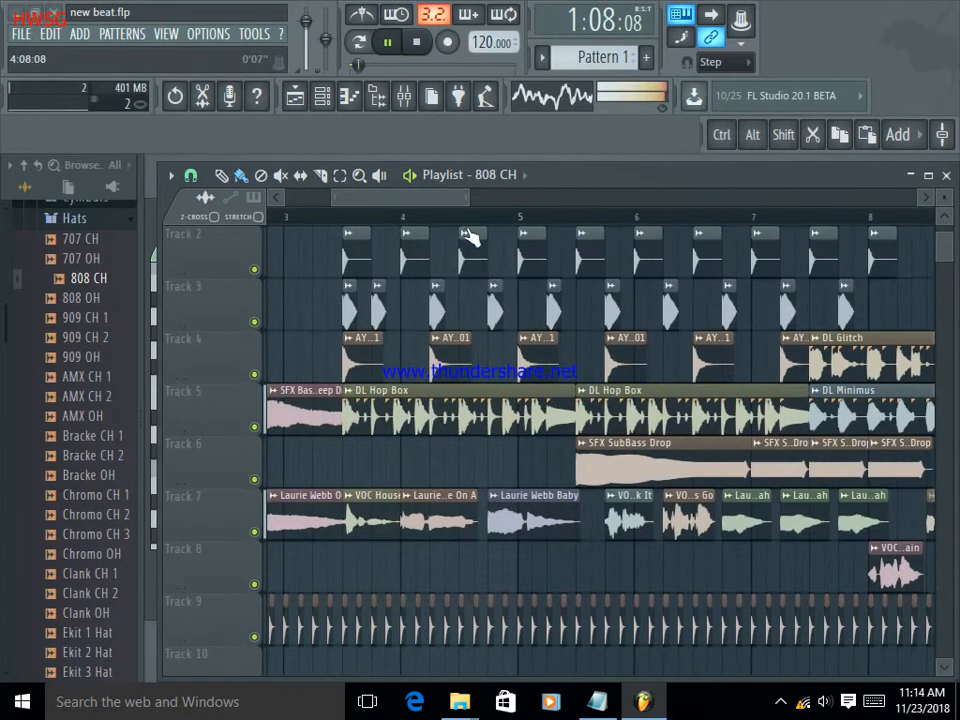
Delete the "808 CH" hats on Track 9 that extend past the end of the "DL Minimus" clip.
scroll(489, 224, "down", 8)
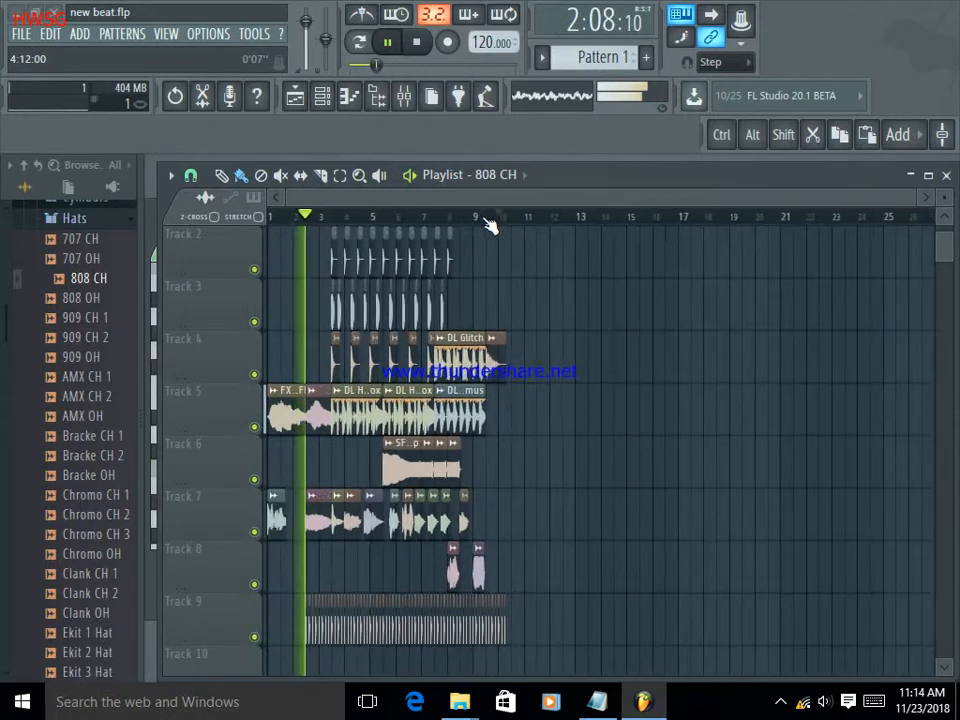
left_click_drag(409, 199, 314, 201)
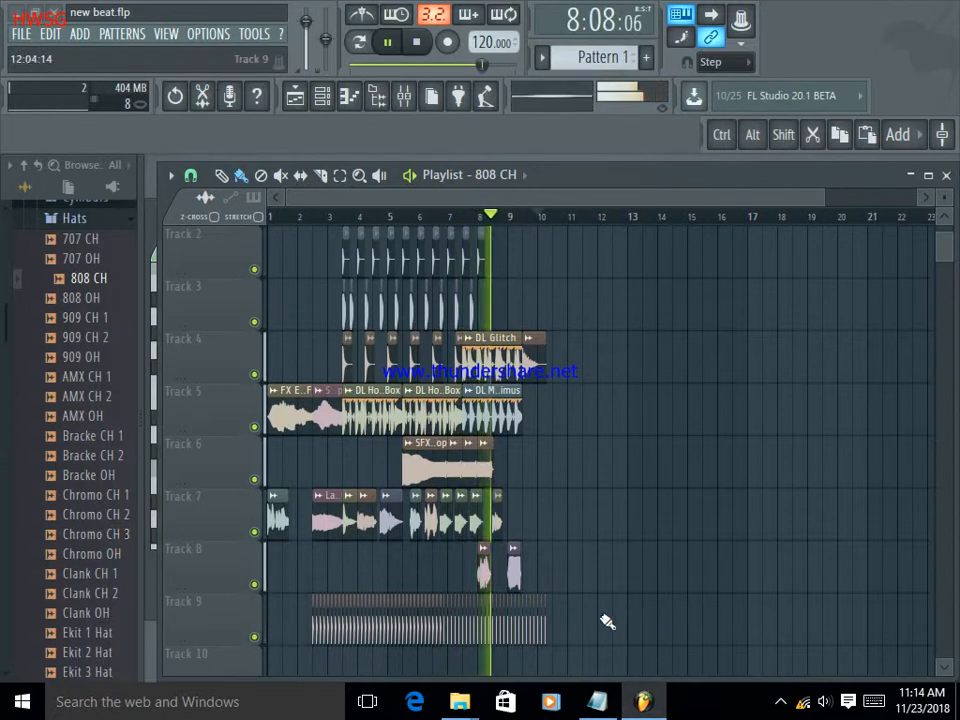
left_click_drag(563, 633, 529, 621)
Pause playback and audition more samples in the Hats folder, including "Clank CH 1", "Grv CH 01", "Jung Hat 1" and "Pap CH".
left_click(100, 573)
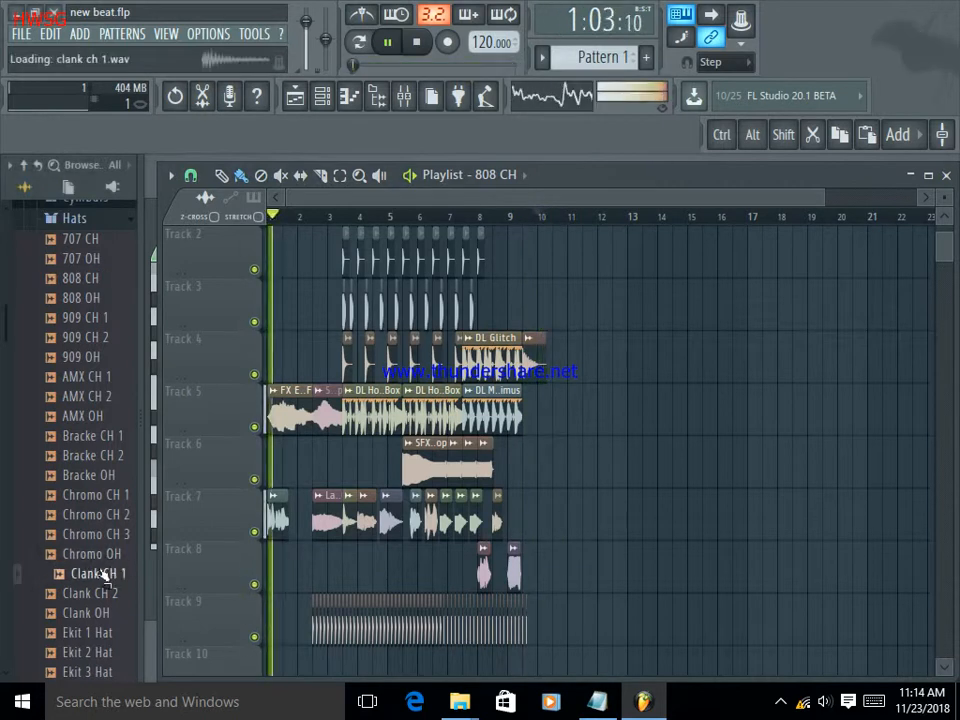
left_click(390, 50)
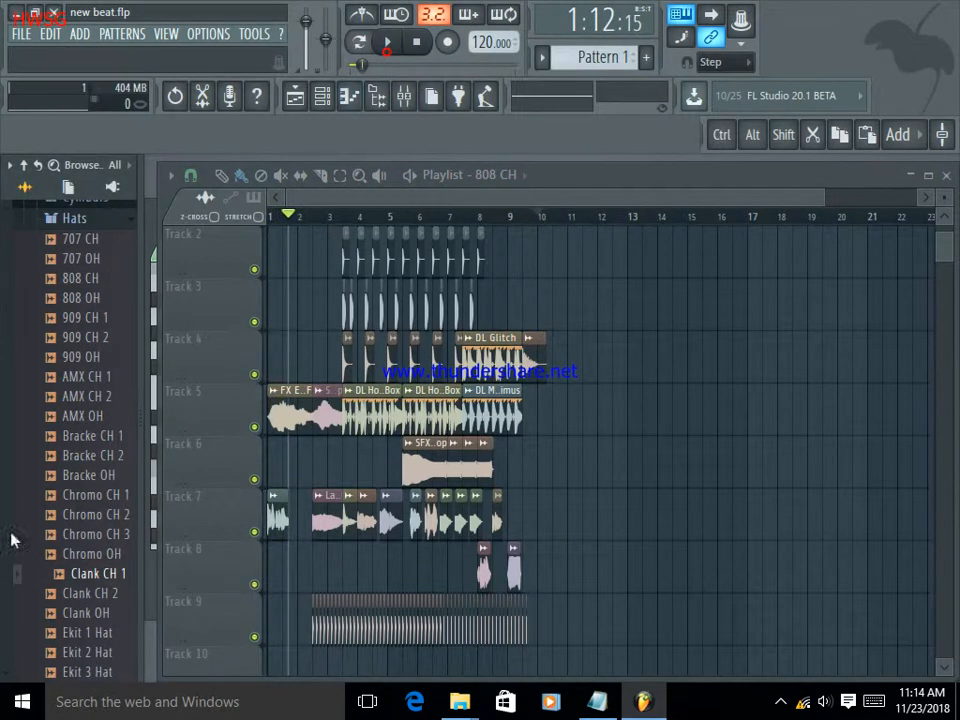
scroll(95, 600, "down", 2)
left_click(95, 593)
scroll(97, 593, "down", 2)
left_click(96, 579)
scroll(98, 590, "down", 2)
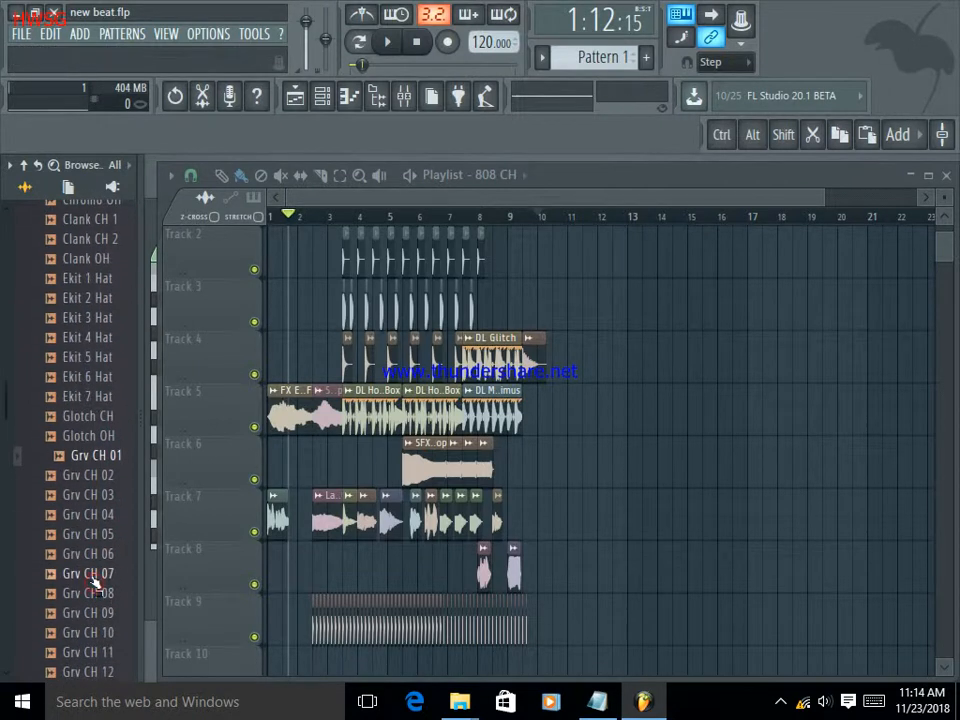
scroll(100, 630, "down", 6)
left_click(88, 576)
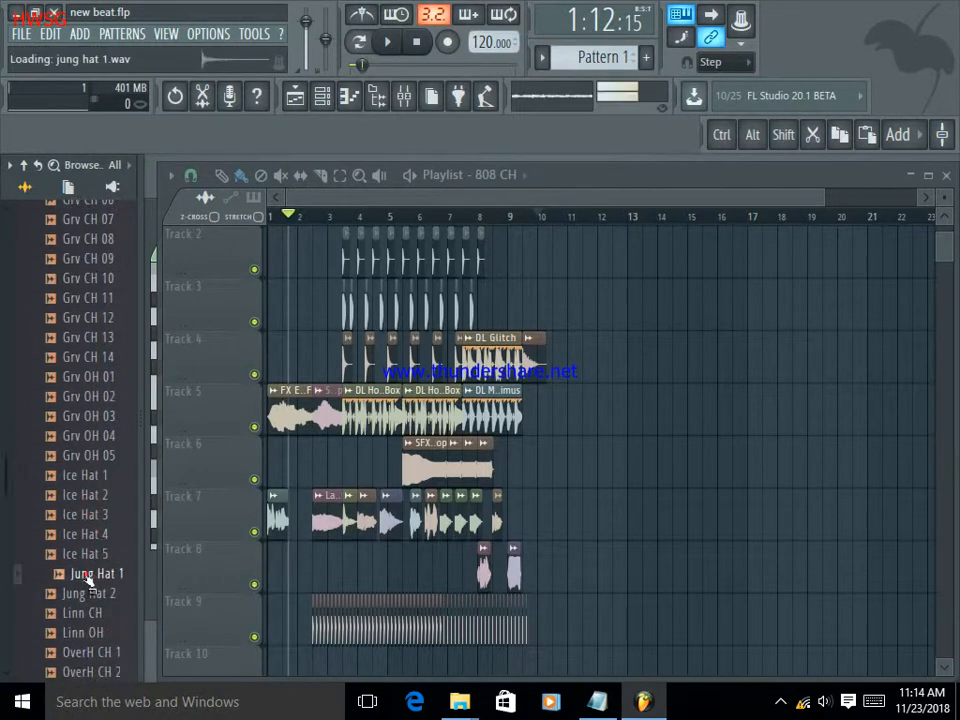
scroll(90, 593, "down", 2)
left_click(90, 591)
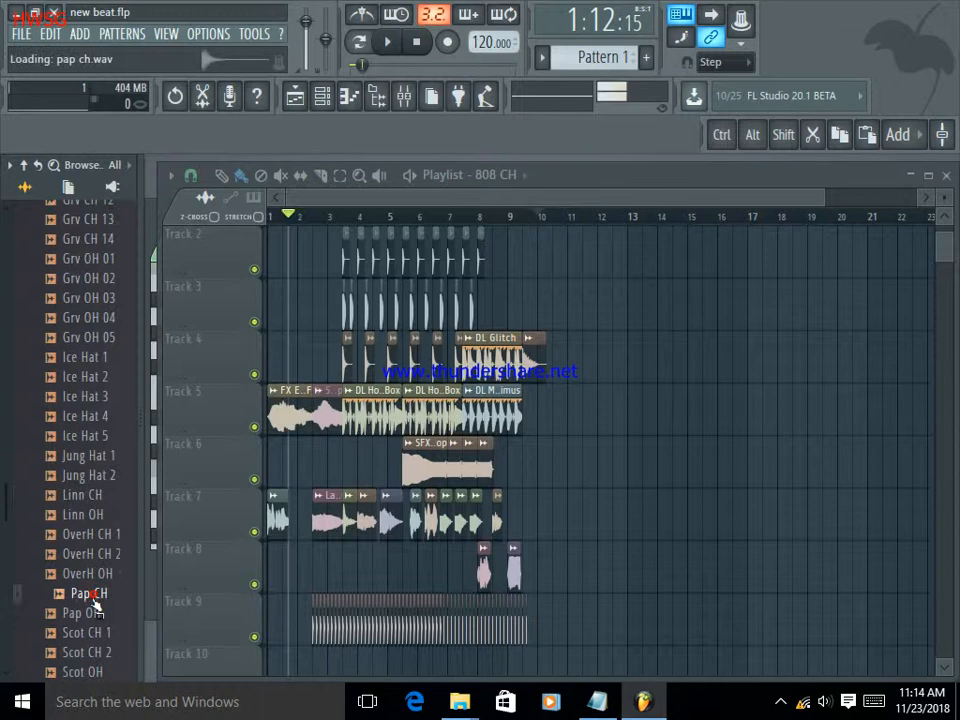
scroll(93, 591, "down", 4)
scroll(100, 594, "down", 2)
Place the "808 Kick" sample from the Kicks folder on Track 10 at bar 3, repeating it every half bar to mid-bar 8.
left_click(80, 536)
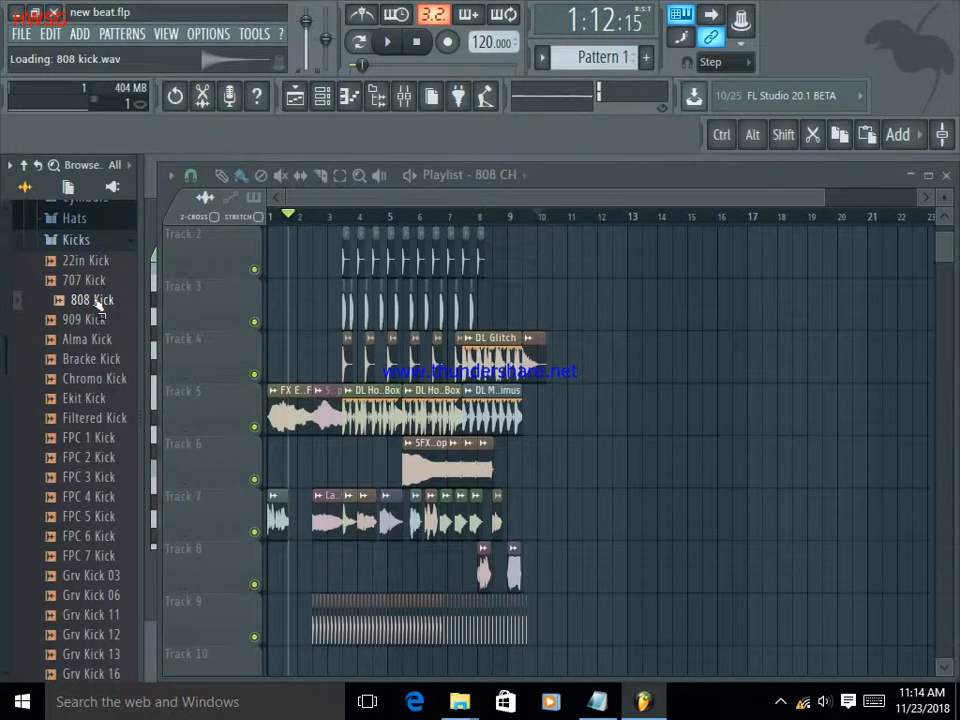
scroll(574, 521, "down", 4)
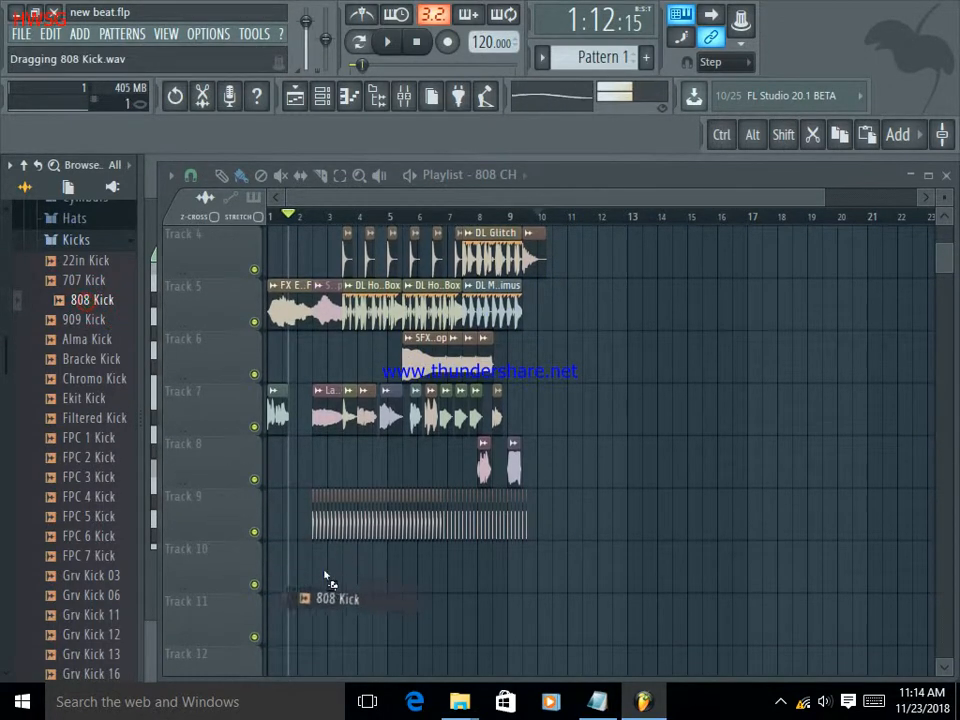
left_click_drag(326, 578, 328, 572)
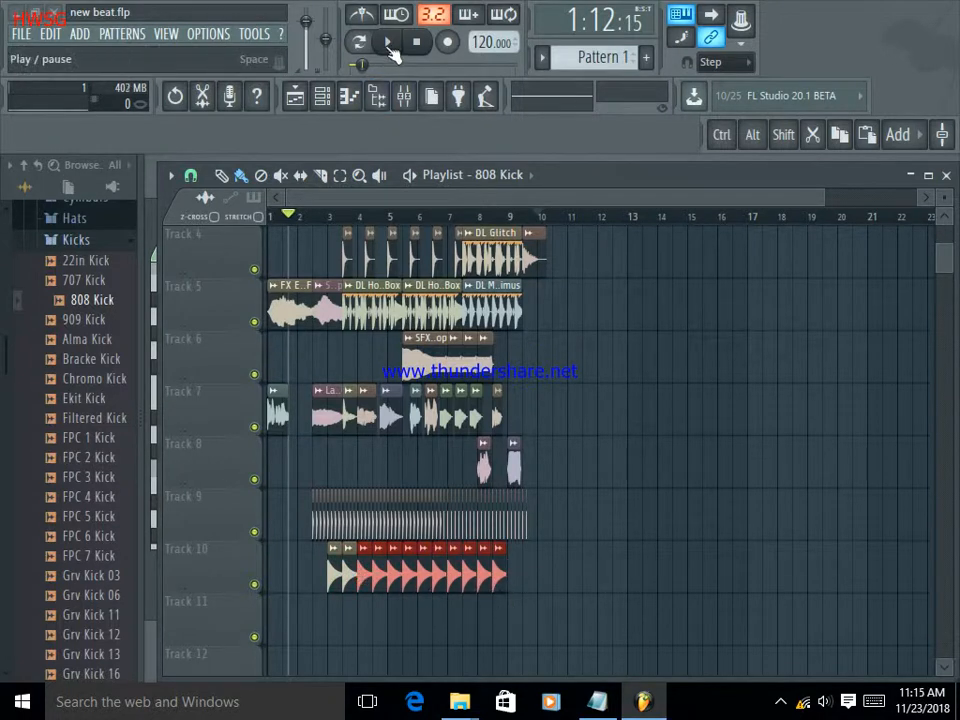
Play the arrangement with Tracks 4 to 9 muted, turning Track 9 back on to hear its hats with the kicks.
left_click(389, 44)
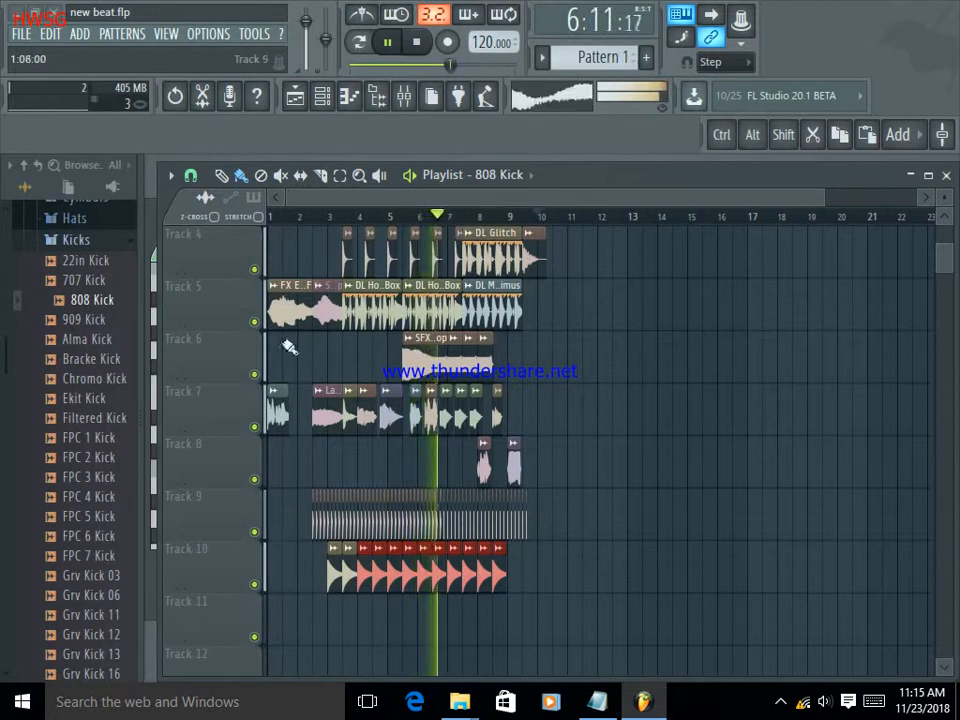
left_click(254, 269)
left_click(254, 322)
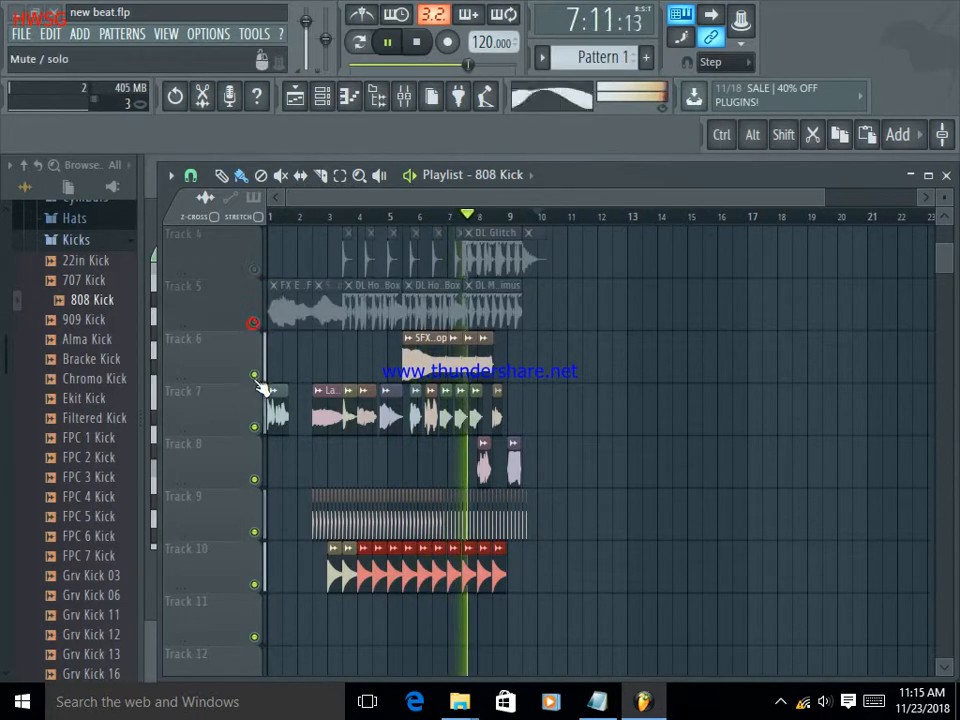
left_click(254, 375)
left_click(254, 428)
left_click(254, 480)
left_click(254, 532)
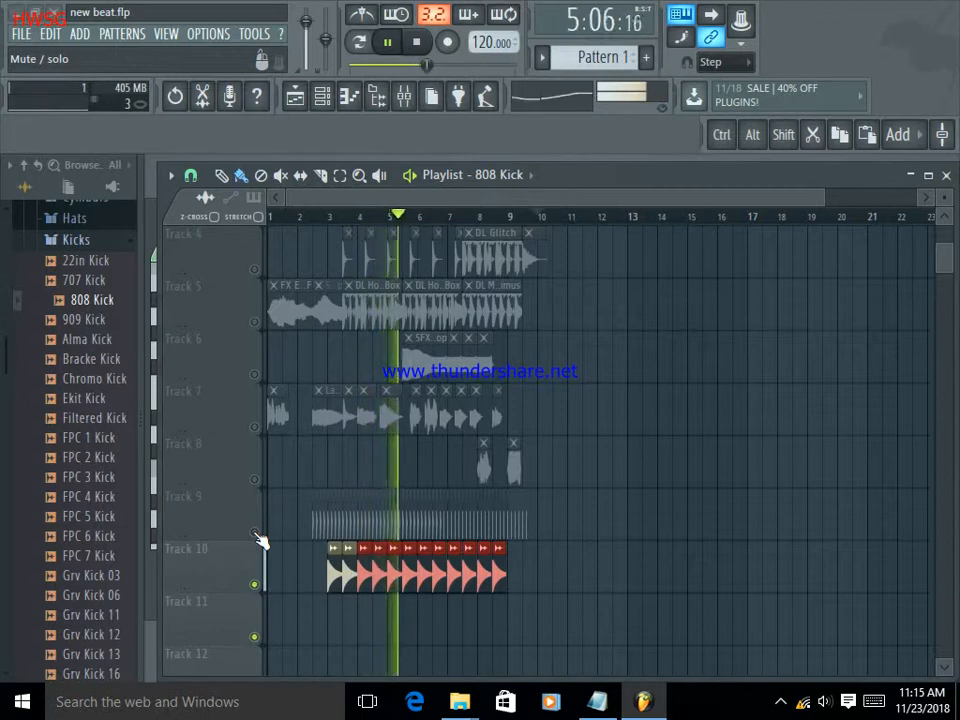
left_click(255, 533)
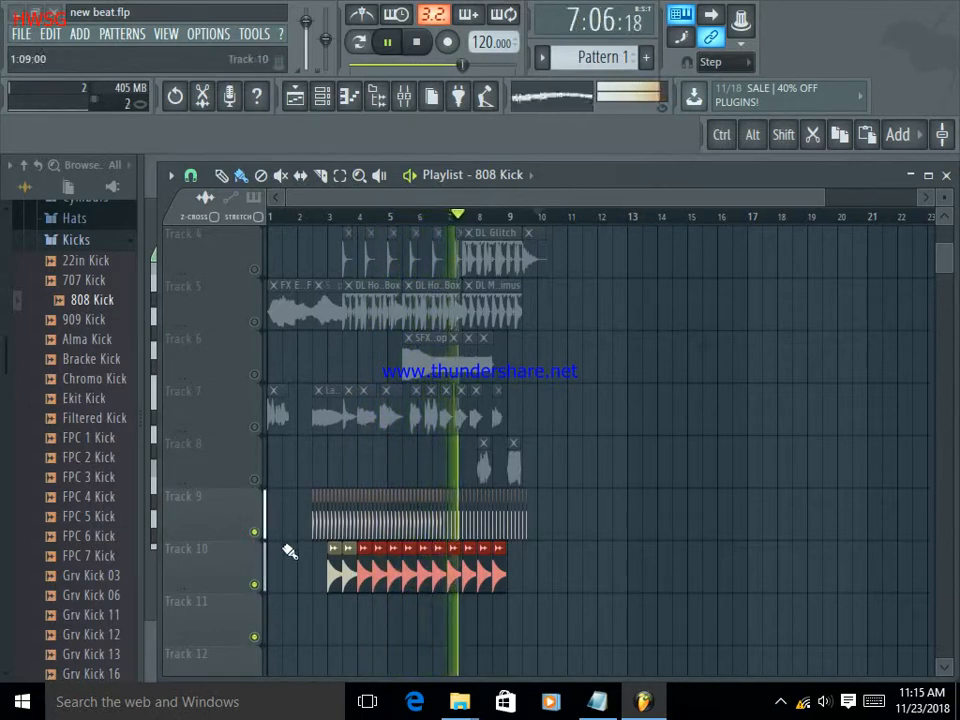
Audition the "Grv Kick 06" and "Grv Kick 11" samples in the Kicks folder and look through the remaining kicks.
scroll(289, 531, "down", 1)
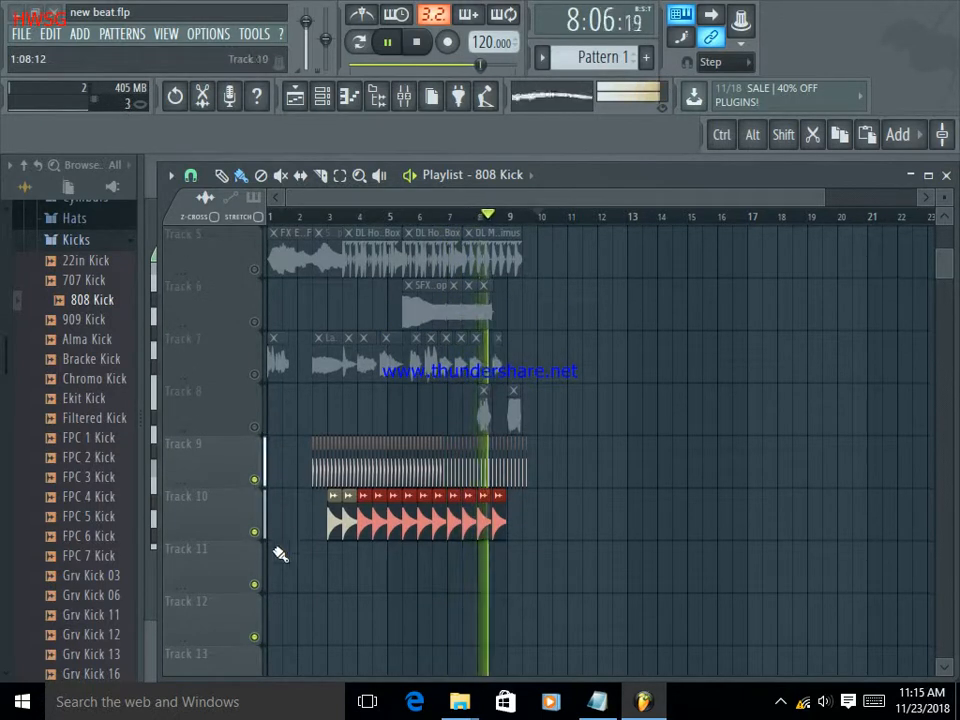
left_click(103, 596)
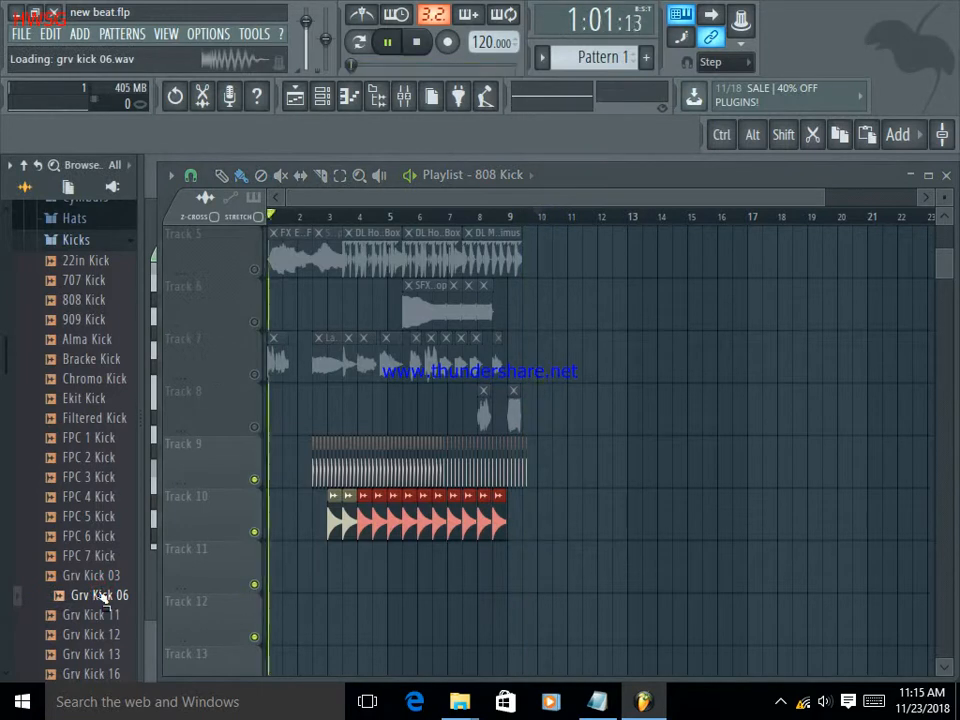
left_click(106, 613)
scroll(135, 615, "down", 10)
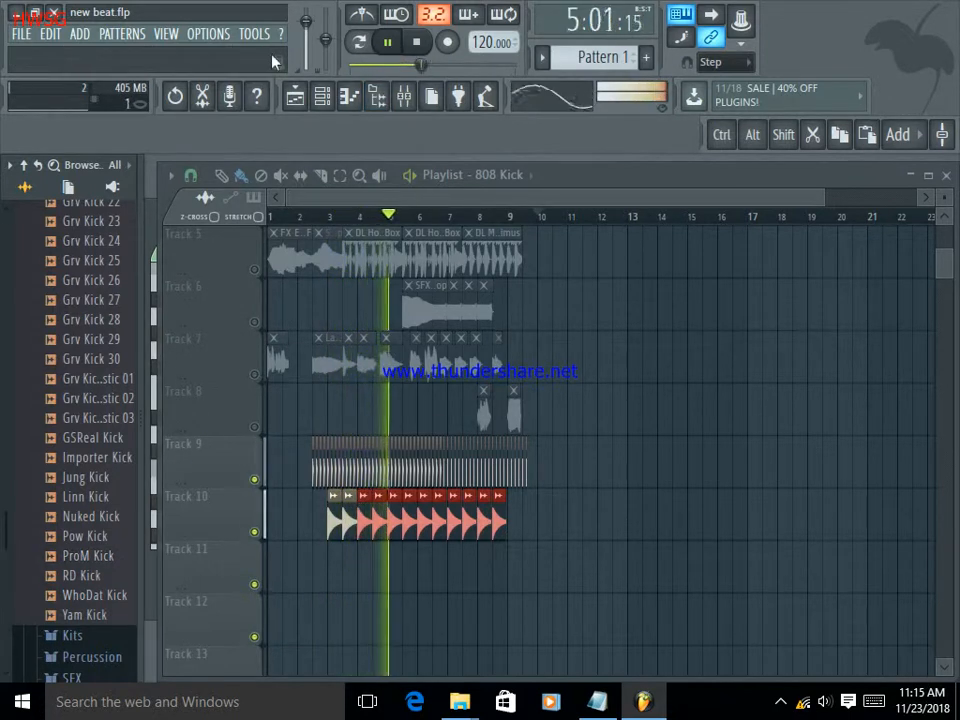
Unmute Tracks 4 to 8 and listen to the full arrangement.
left_click(255, 428)
left_click(254, 374)
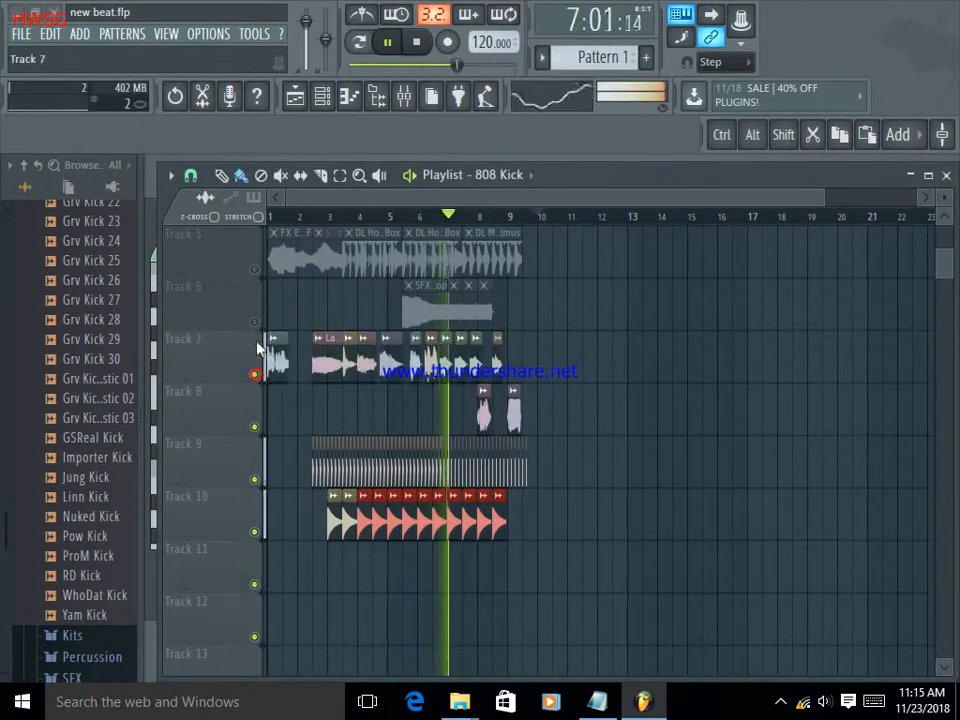
left_click(254, 322)
left_click(255, 268)
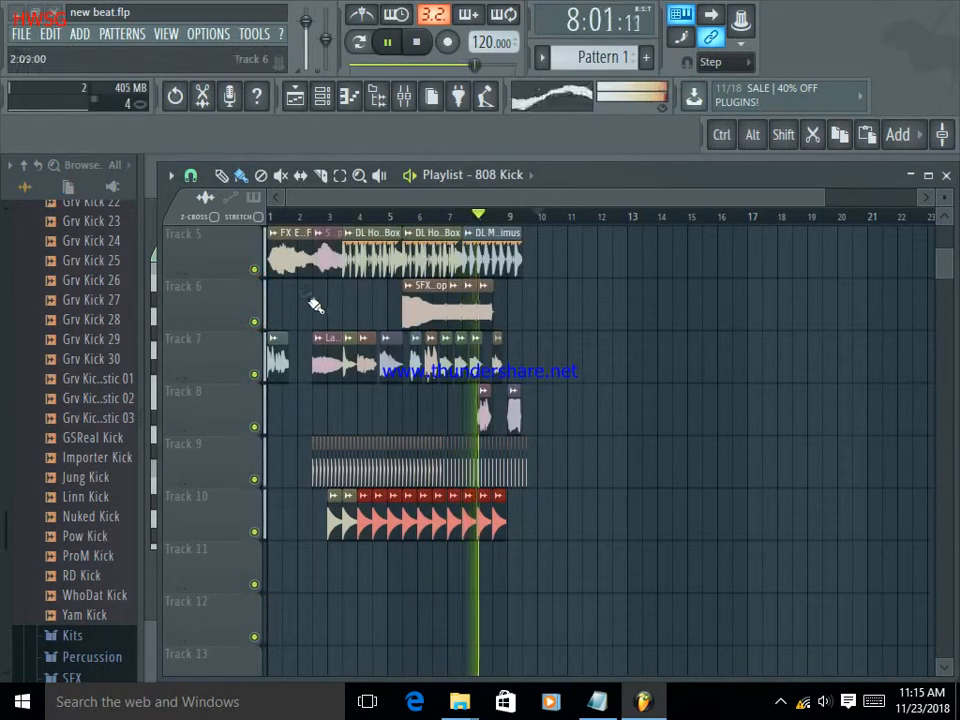
scroll(300, 306, "up", 4)
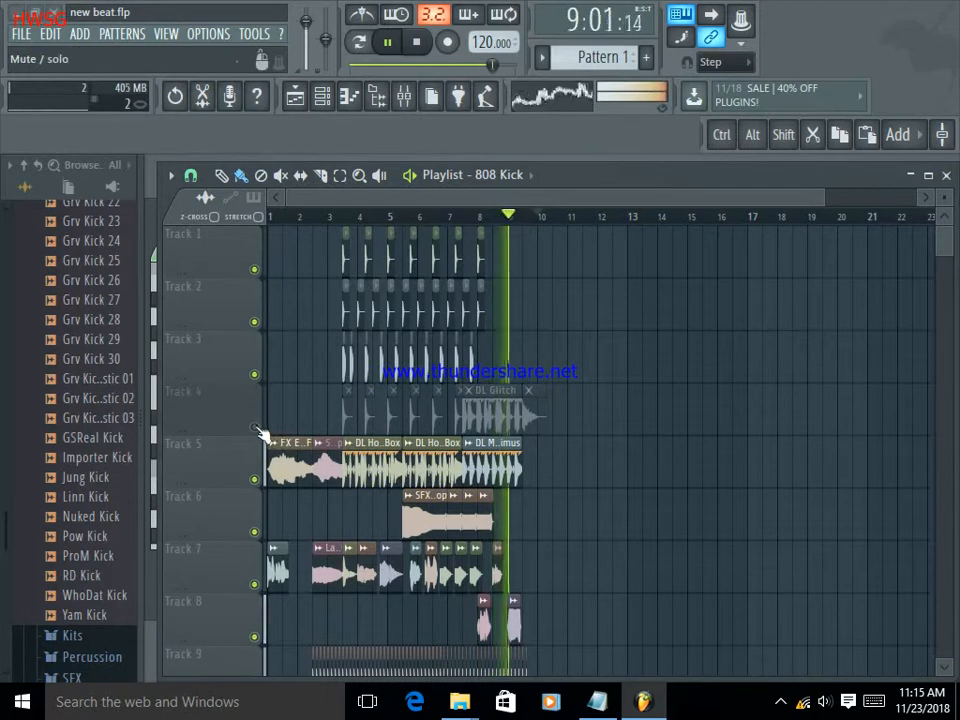
left_click(254, 427)
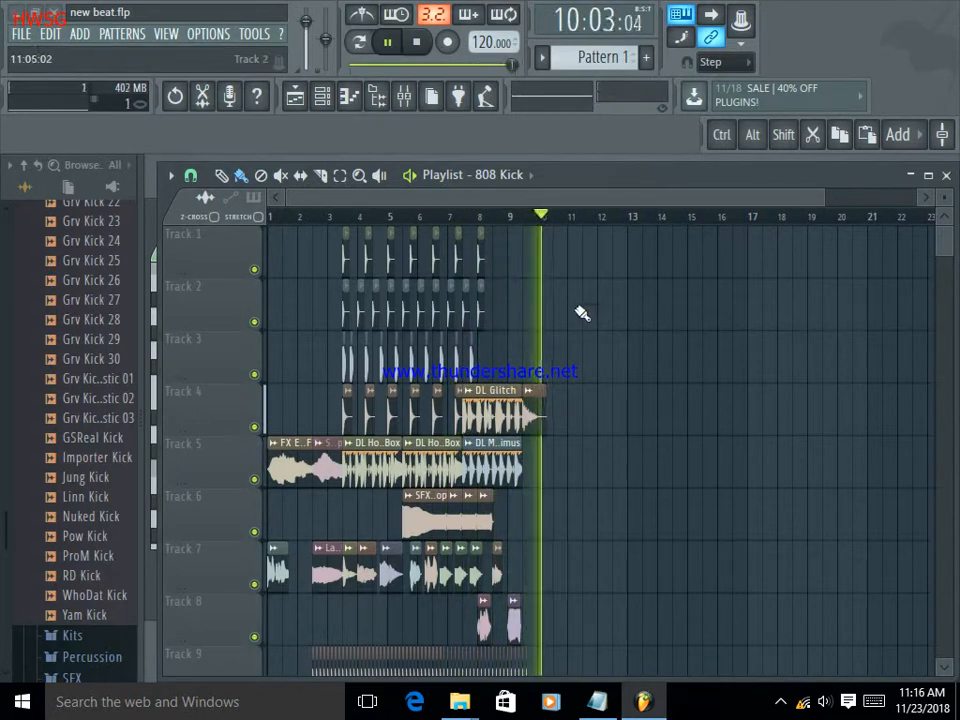
Audition the "Nuked Kick" sample from the Kicks folder against the playing arrangement.
scroll(584, 312, "down", 2)
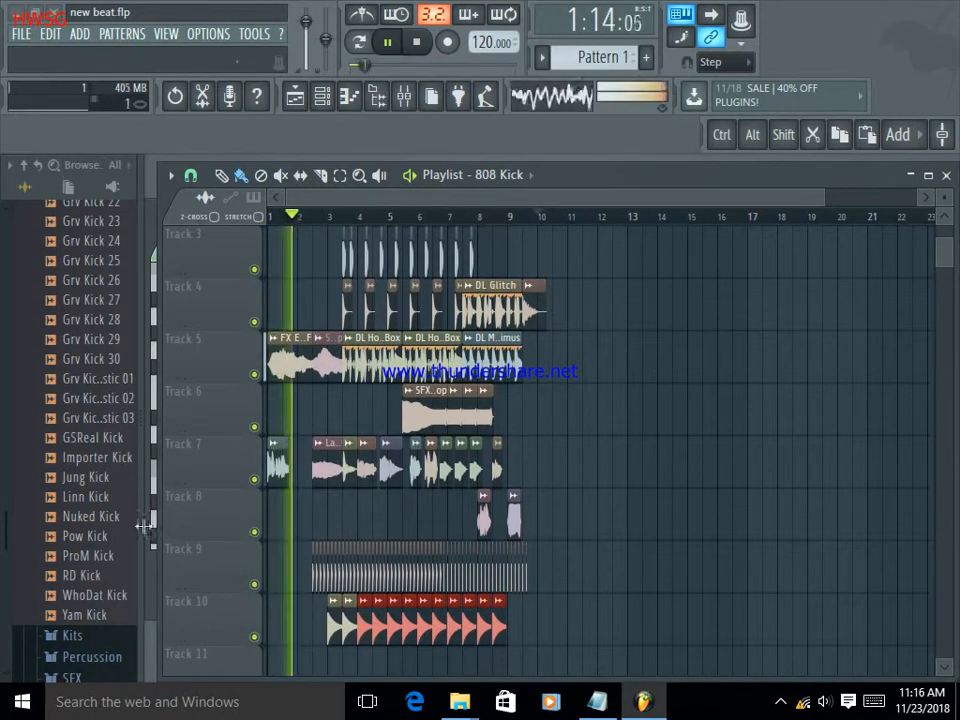
left_click(100, 517)
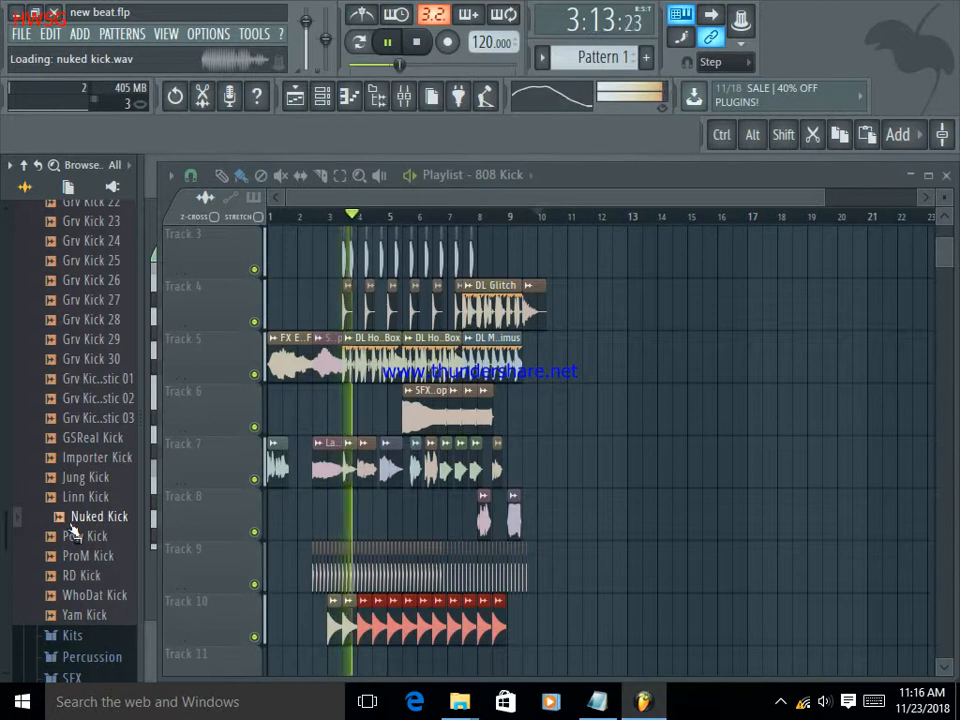
scroll(98, 565, "down", 2)
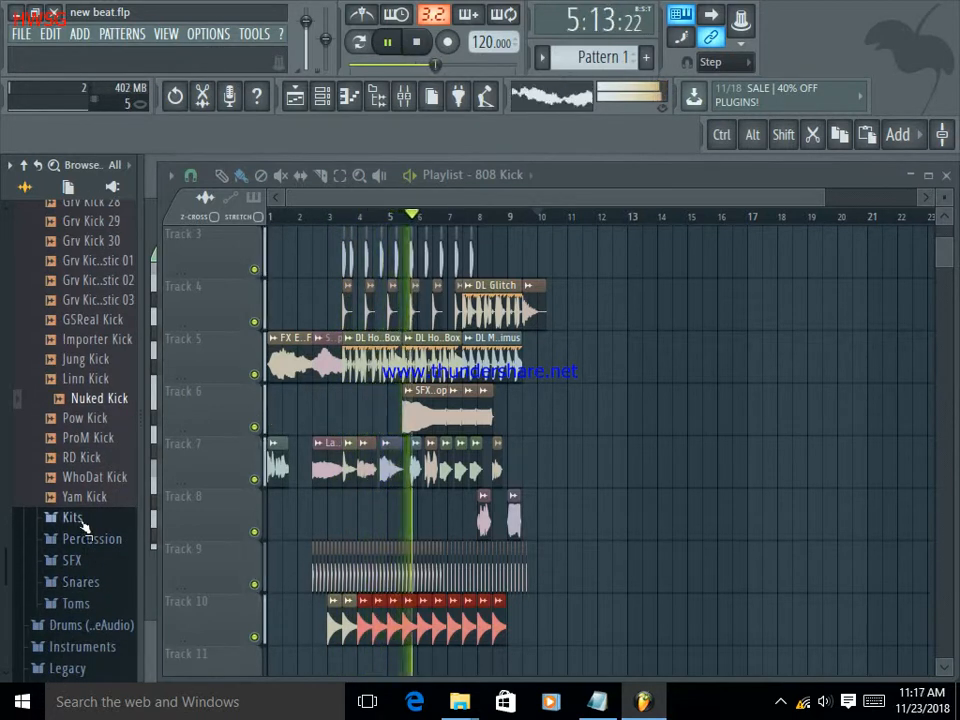
Open the Kits folder and try to add the Groove Bias multi out kit to the playlist around bar 14.
left_click(80, 521)
left_click_drag(95, 433, 677, 461)
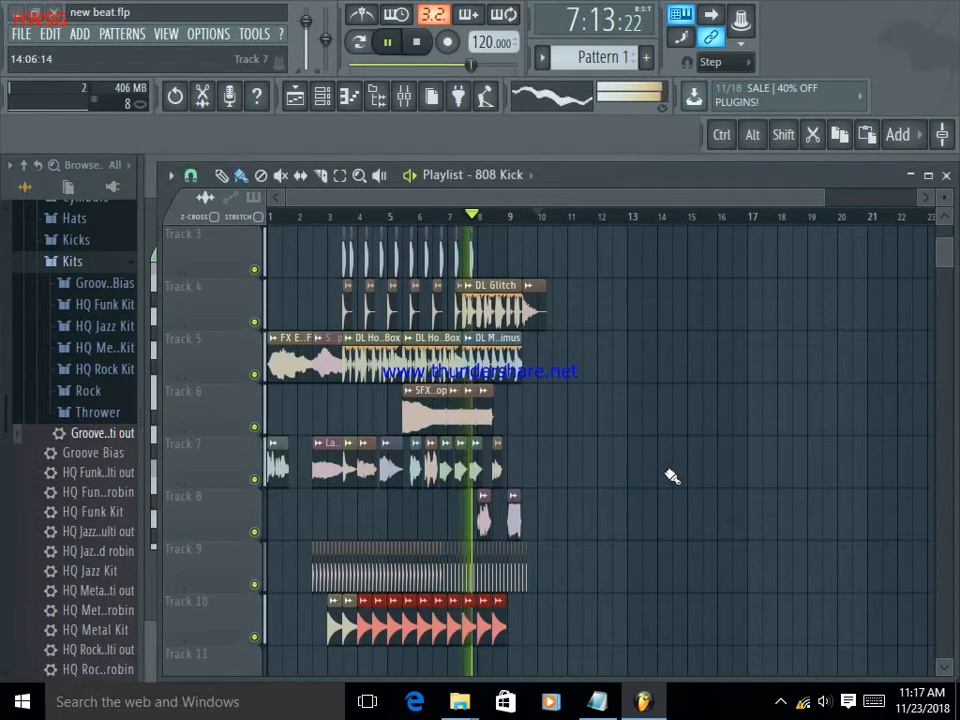
left_click(928, 178)
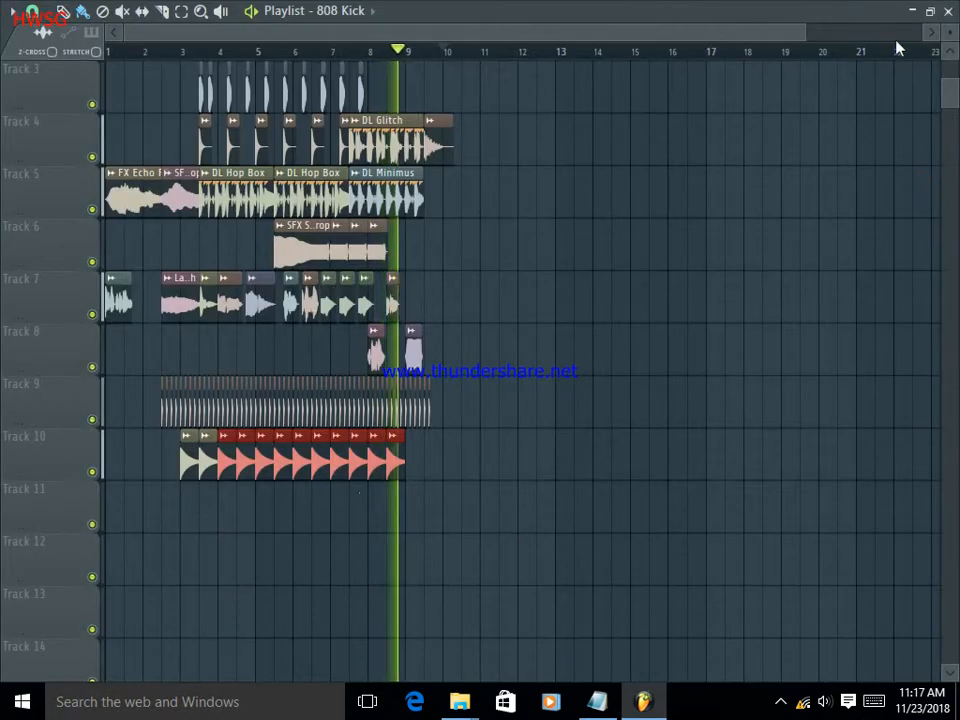
left_click(929, 14)
Load the "HQ Funk Kit multi out" FPC kit onto the cleared workspace and audition its Mid Tom pad.
left_click(910, 176)
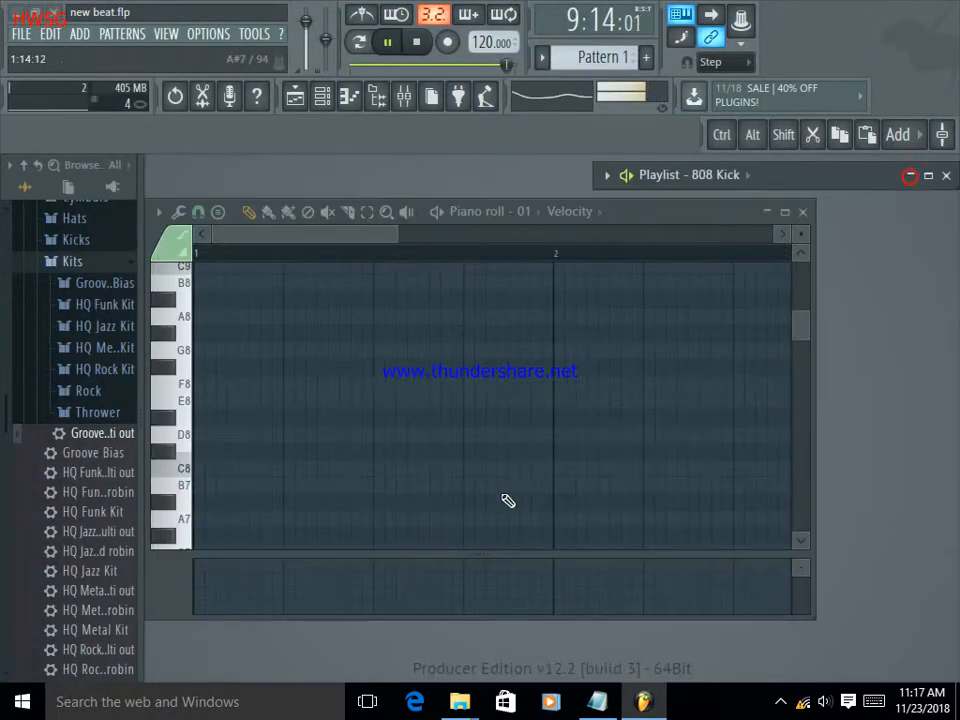
left_click(767, 212)
left_click_drag(111, 476, 326, 464)
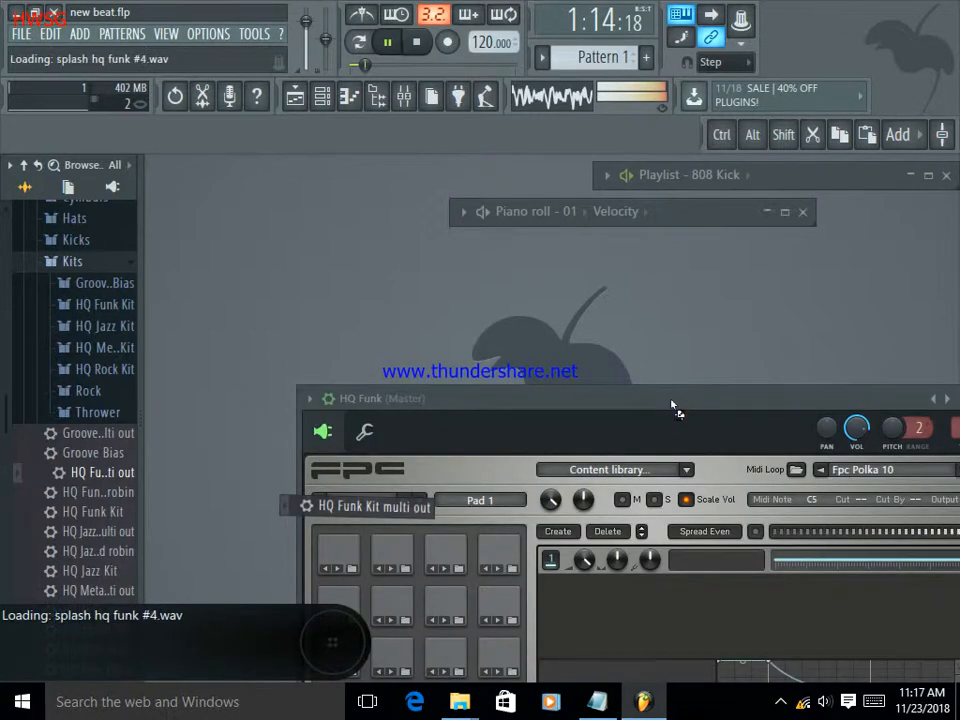
left_click_drag(690, 405, 569, 290)
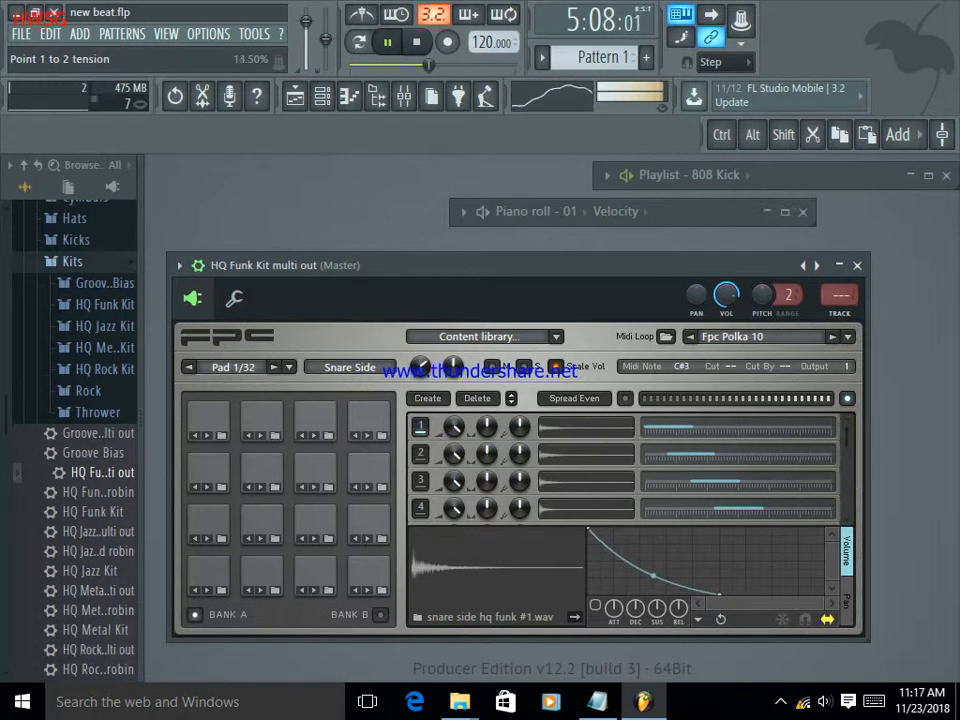
left_click(268, 472)
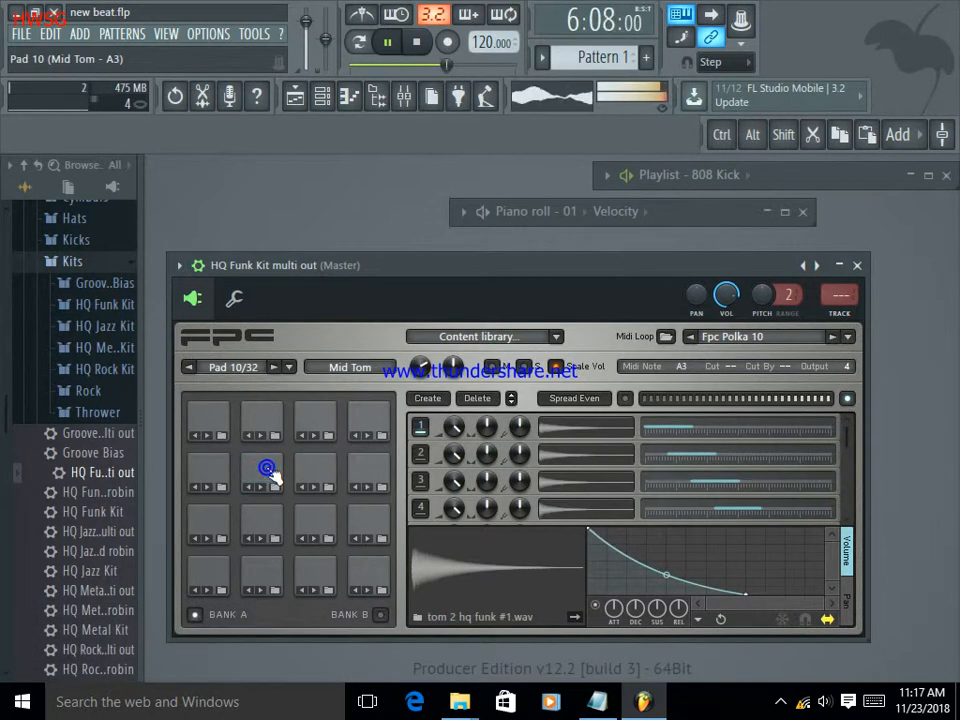
left_click(856, 266)
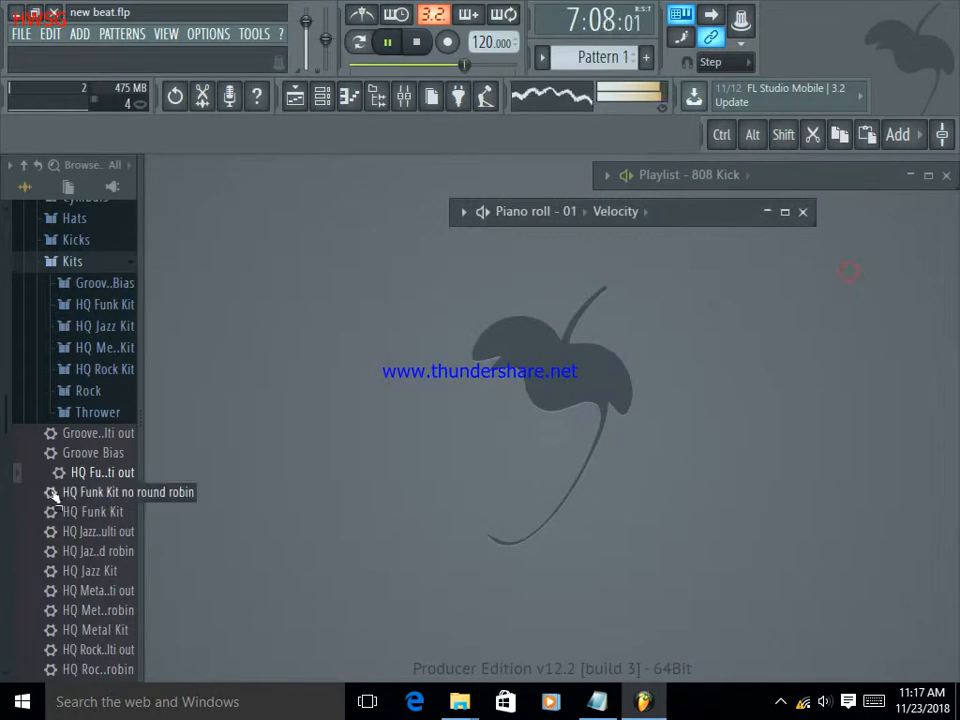
Expand the Thrower folder under Kits and restore the playlist, widening it to fill the space beside the browser.
left_click(87, 418)
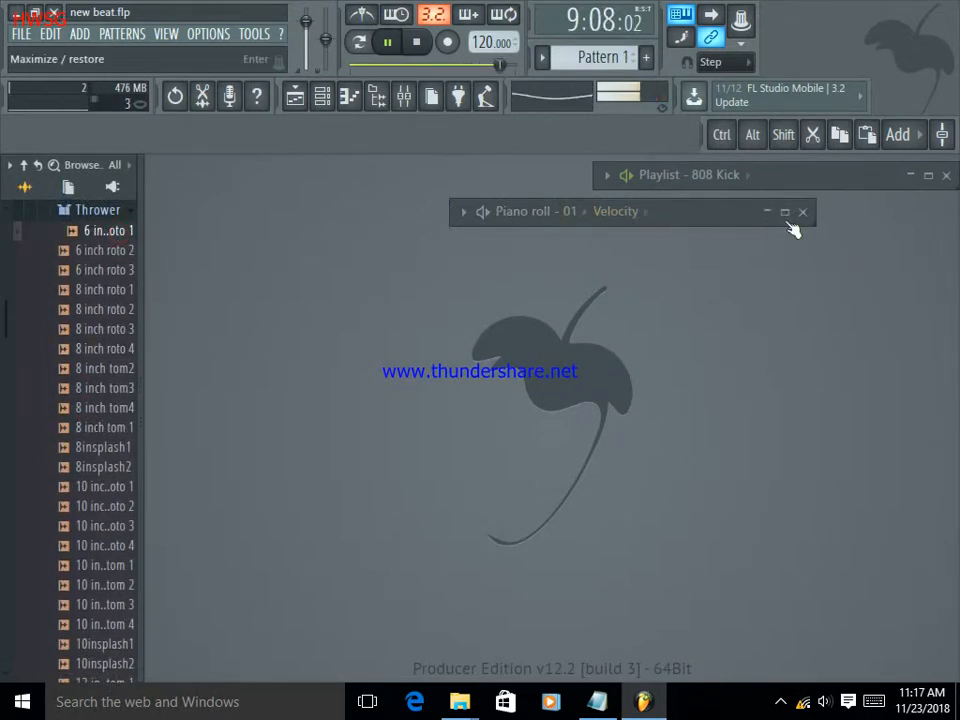
left_click_drag(761, 190, 793, 682)
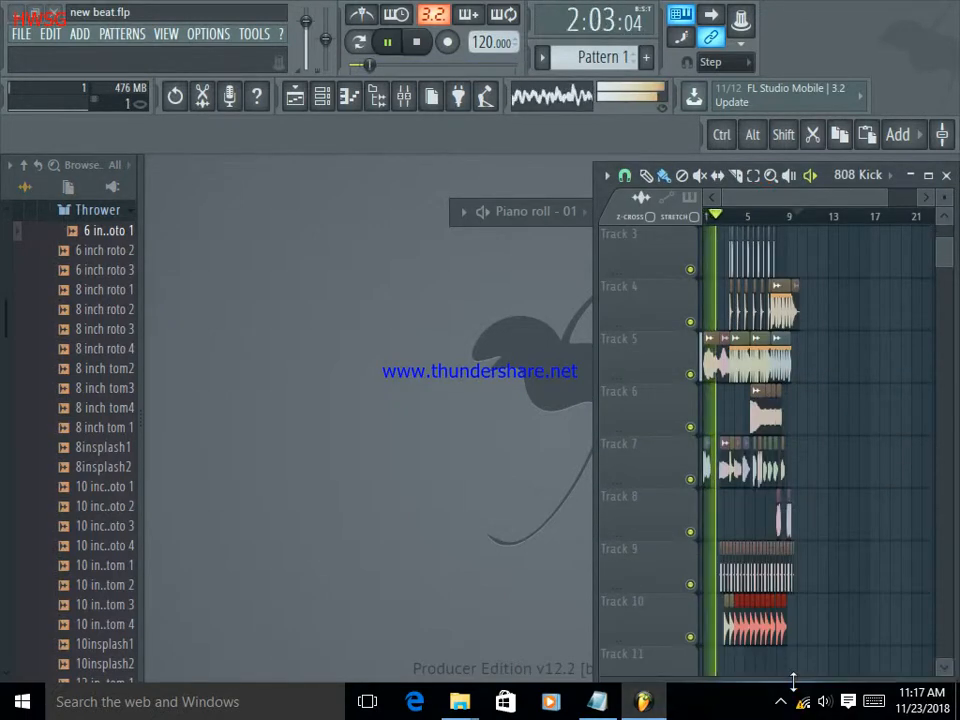
left_click_drag(594, 509, 150, 508)
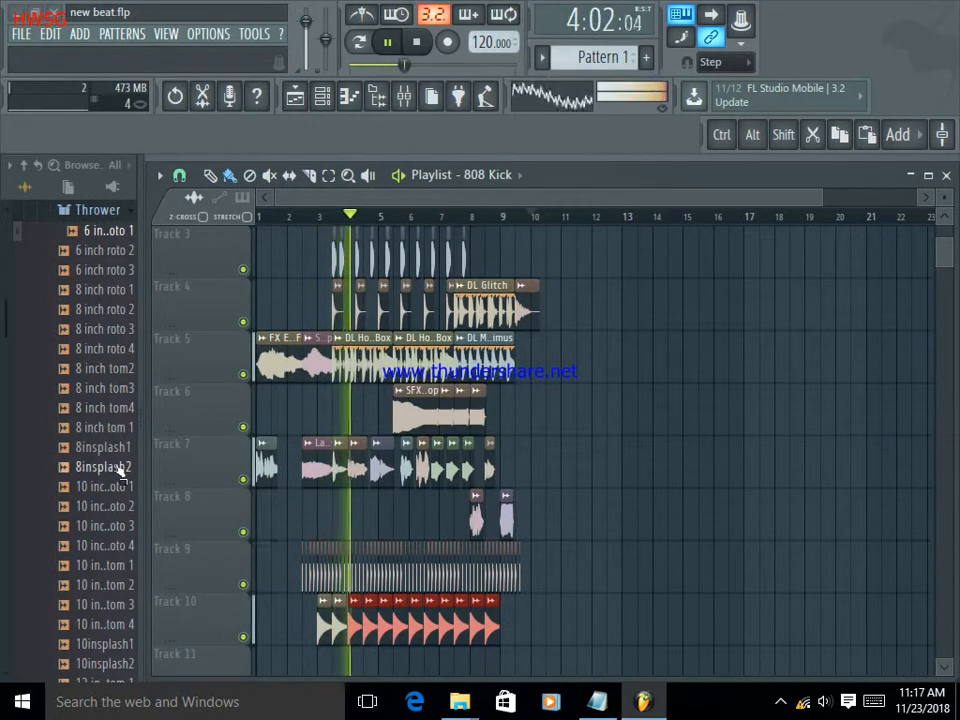
Pause playback and audition Thrower samples, including "8insplash2", "8insplash1", "16 inch tom 2" and "14 inch tom 2".
left_click(392, 46)
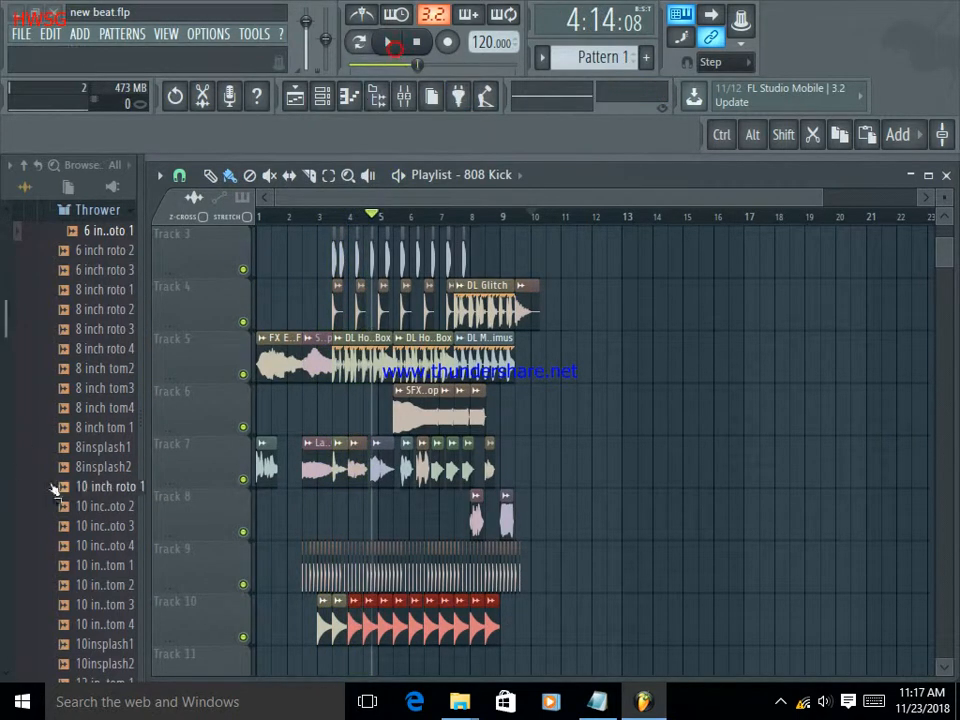
left_click(88, 466)
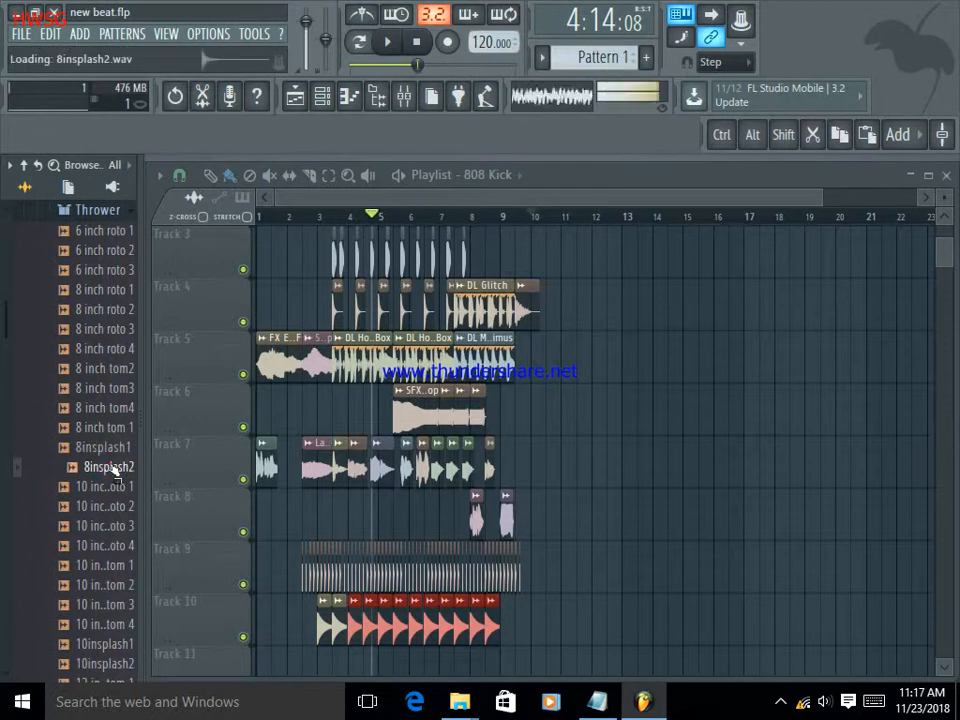
scroll(112, 470, "down", 4)
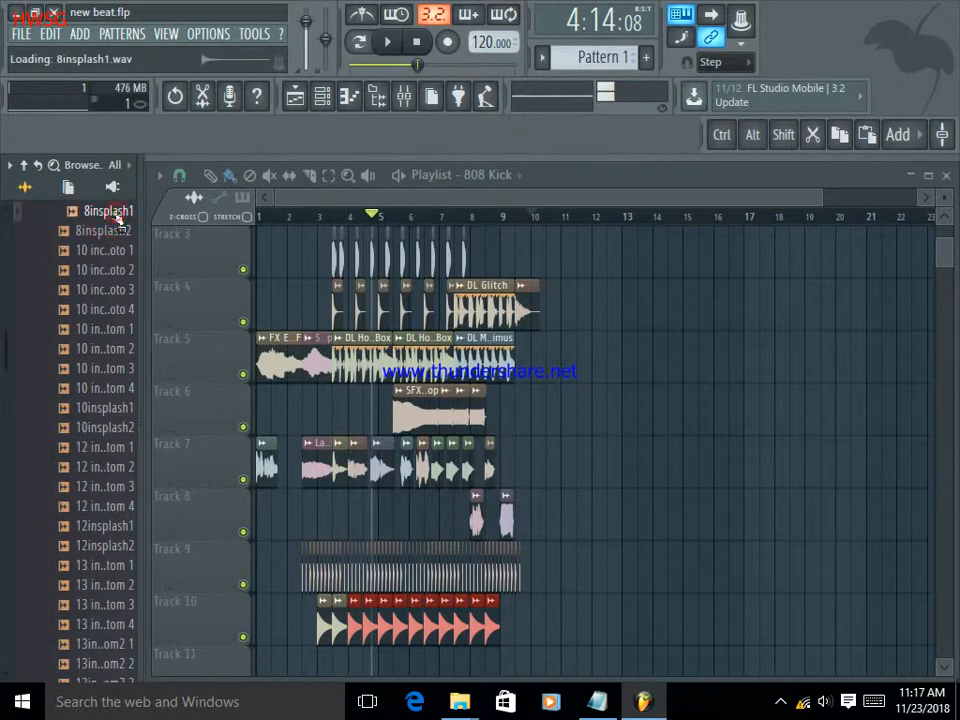
scroll(117, 220, "up", 2)
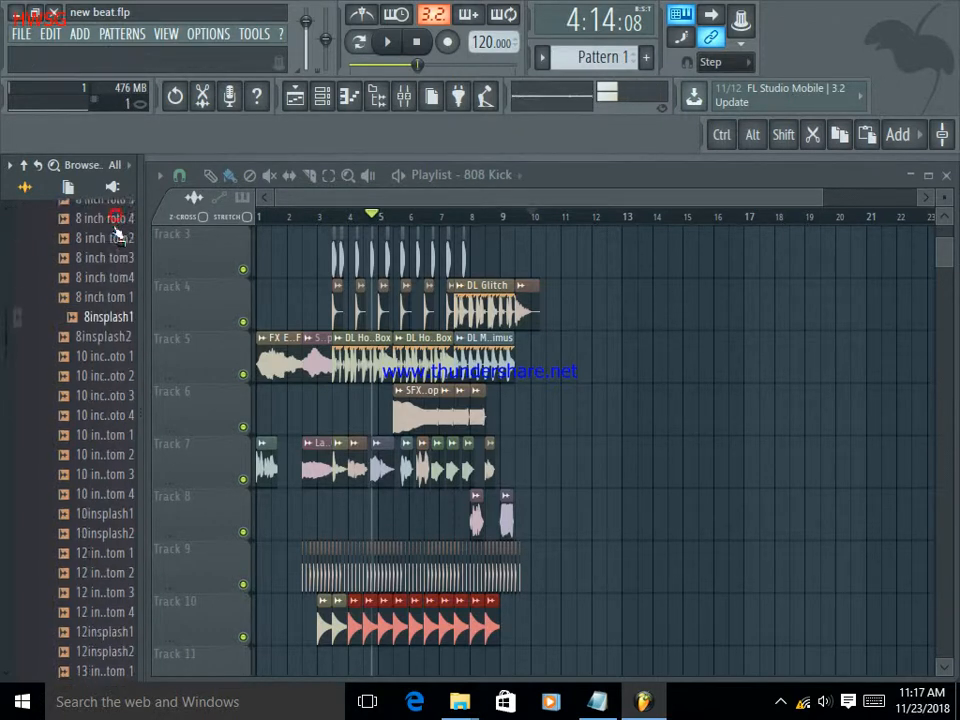
scroll(118, 265, "down", 6)
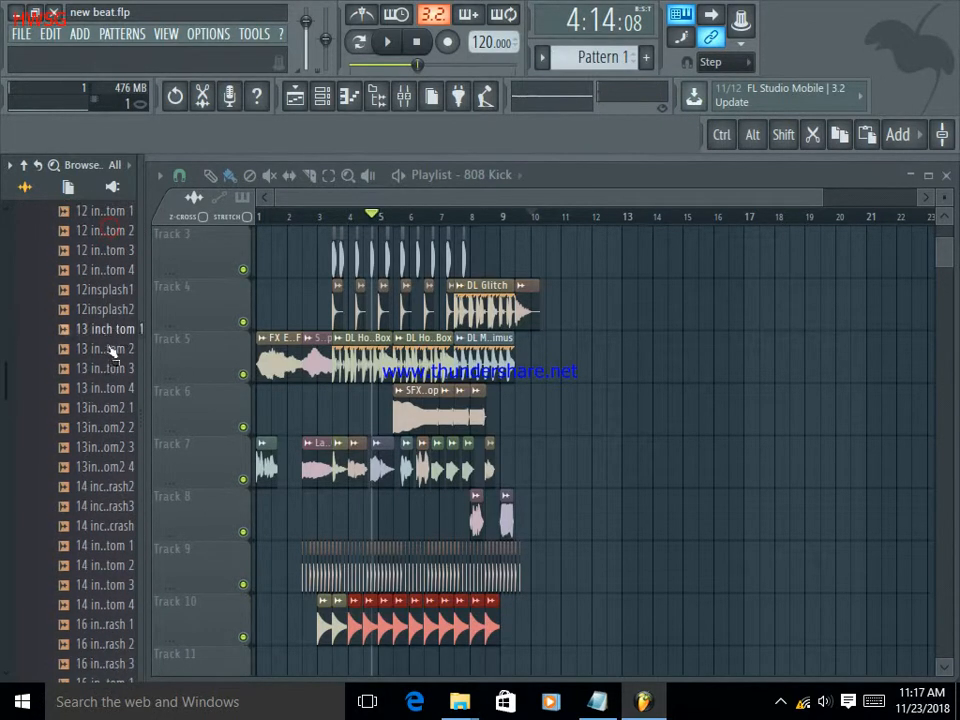
scroll(103, 357, "down", 6)
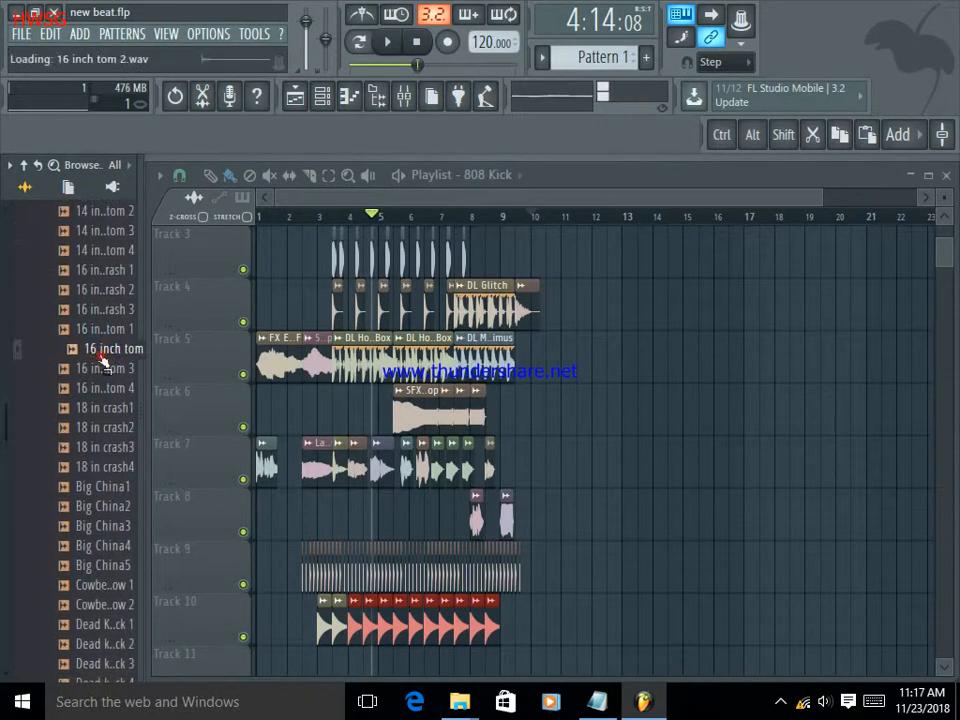
scroll(108, 355, "up", 2)
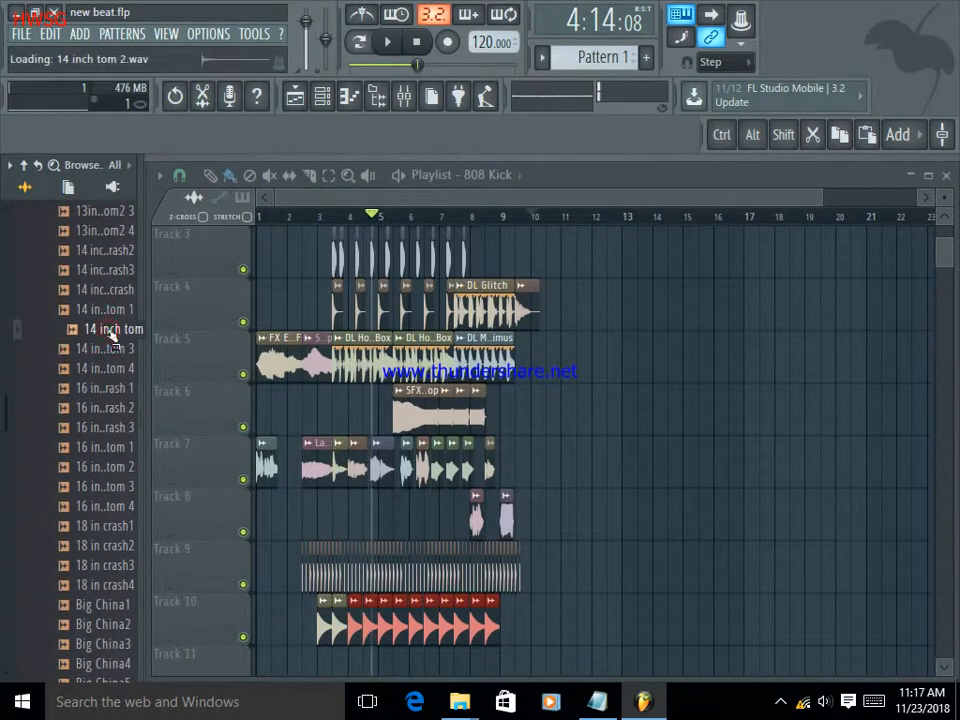
Place a "14 inch tom 2" clip trimmed to 0:02:11 on Track 11 at mid-bar 3, repeating it every half bar to mid-bar 8.
scroll(297, 443, "down", 1)
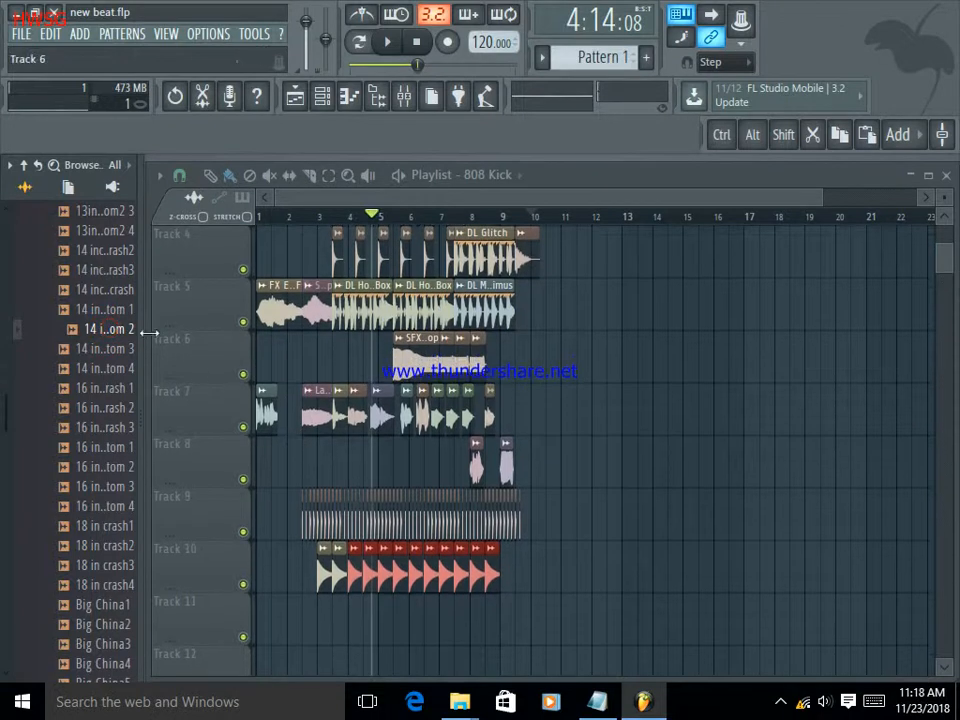
left_click_drag(333, 620, 342, 618)
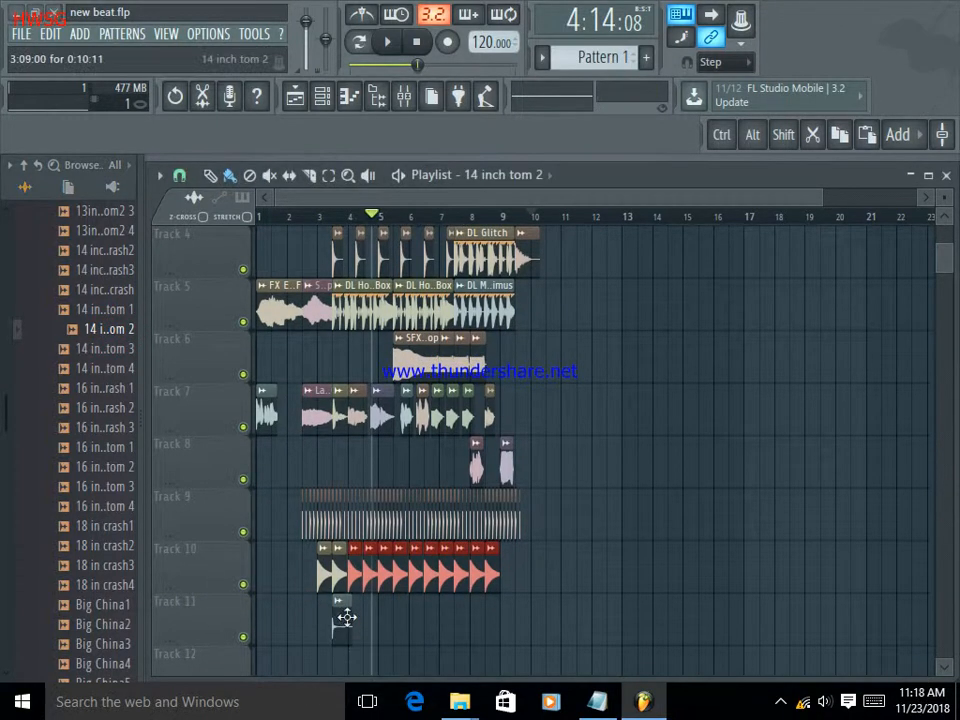
left_click(348, 625)
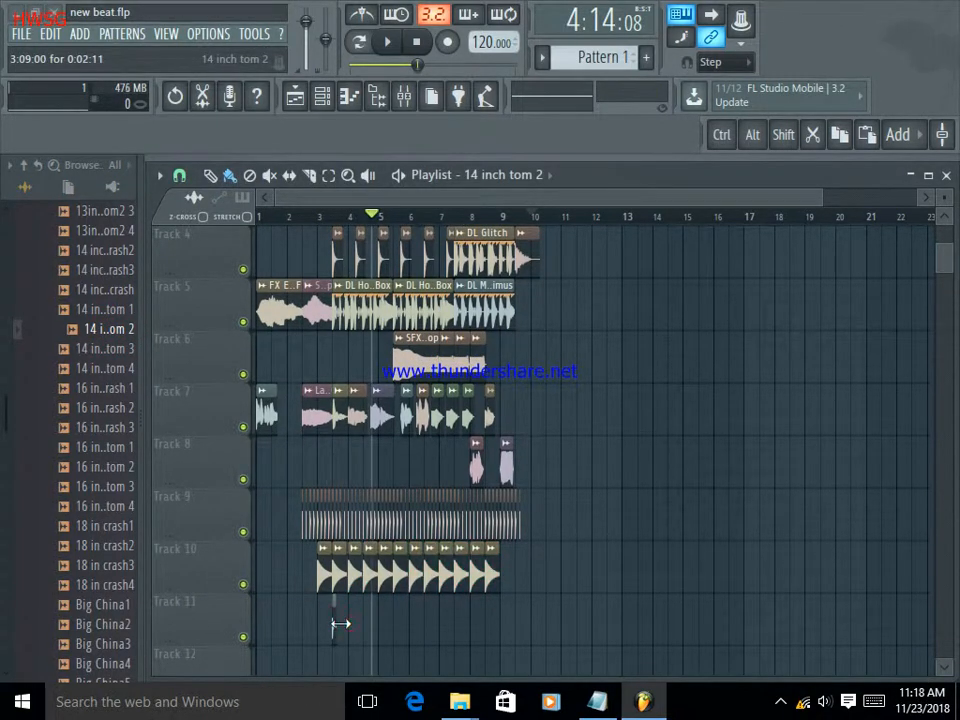
left_click(389, 47)
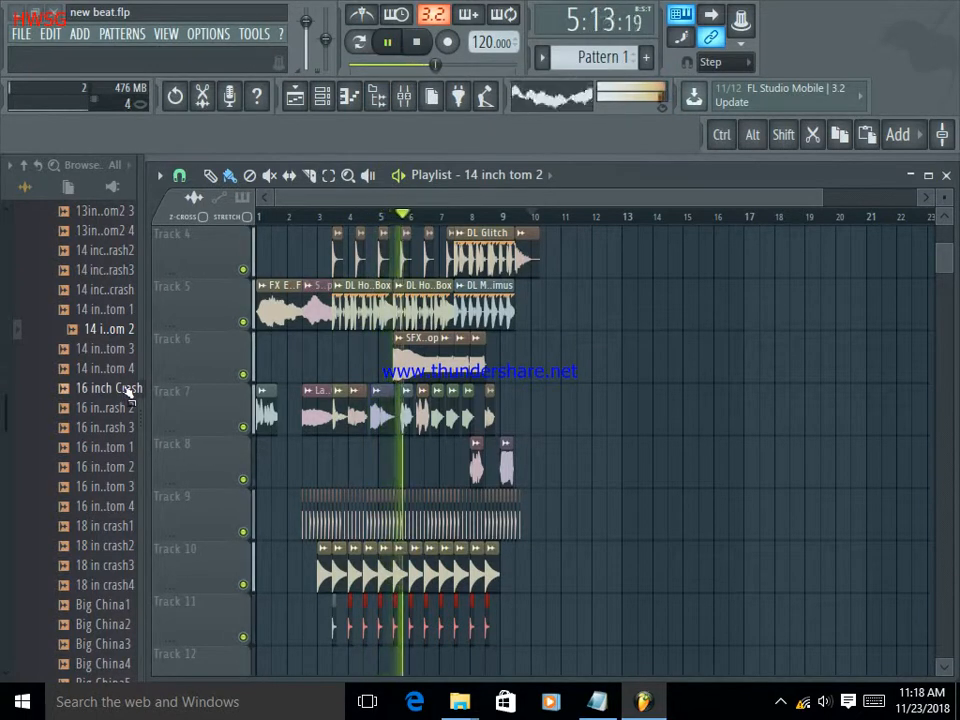
Delete all the "14 inch tom 2" clips from Track 11.
right_click(486, 630)
left_click_drag(477, 638, 322, 632)
Pause playback and audition more Thrower samples, including "Big China5", "hat closed 3" and "slightly open hat 1".
scroll(92, 588, "down", 2)
scroll(127, 601, "down", 1)
left_click(126, 565)
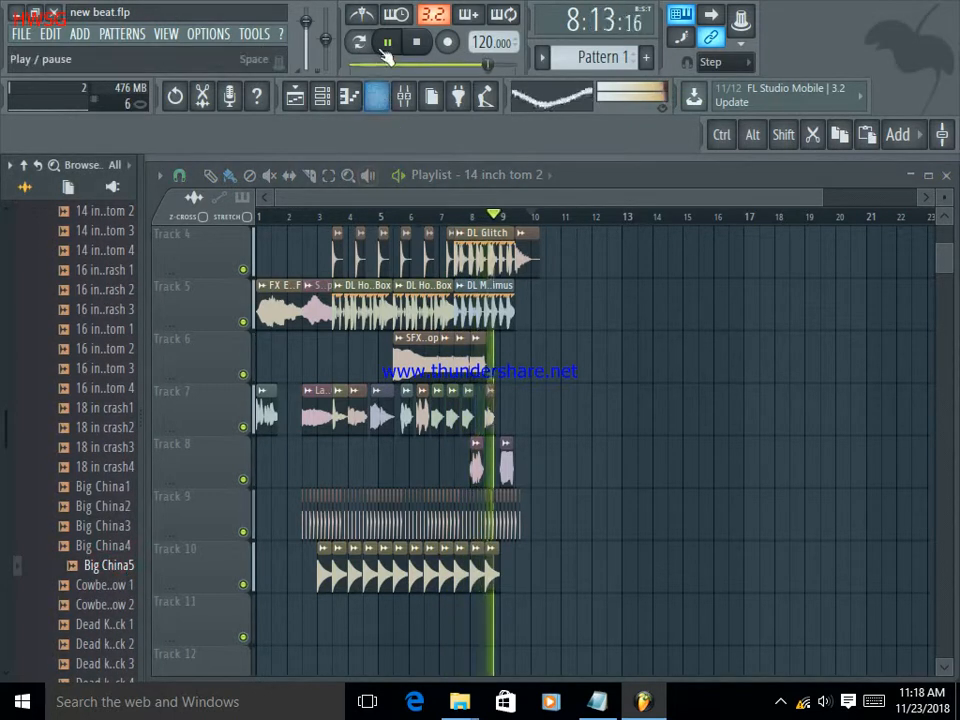
left_click(386, 44)
scroll(104, 570, "down", 3)
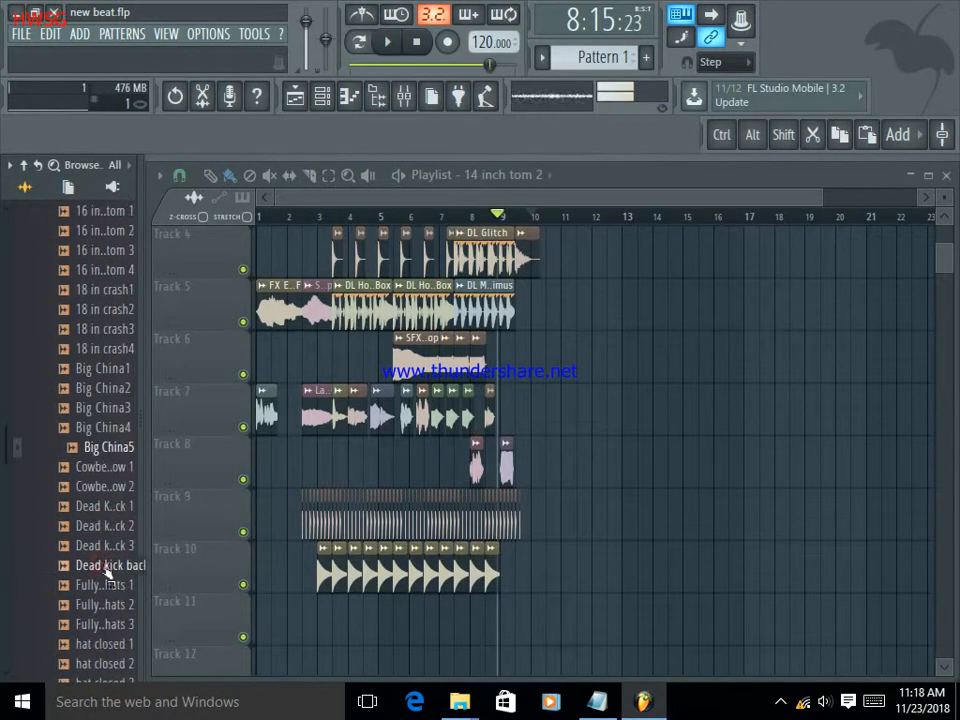
scroll(111, 573, "down", 3)
left_click(108, 568)
scroll(108, 573, "down", 3)
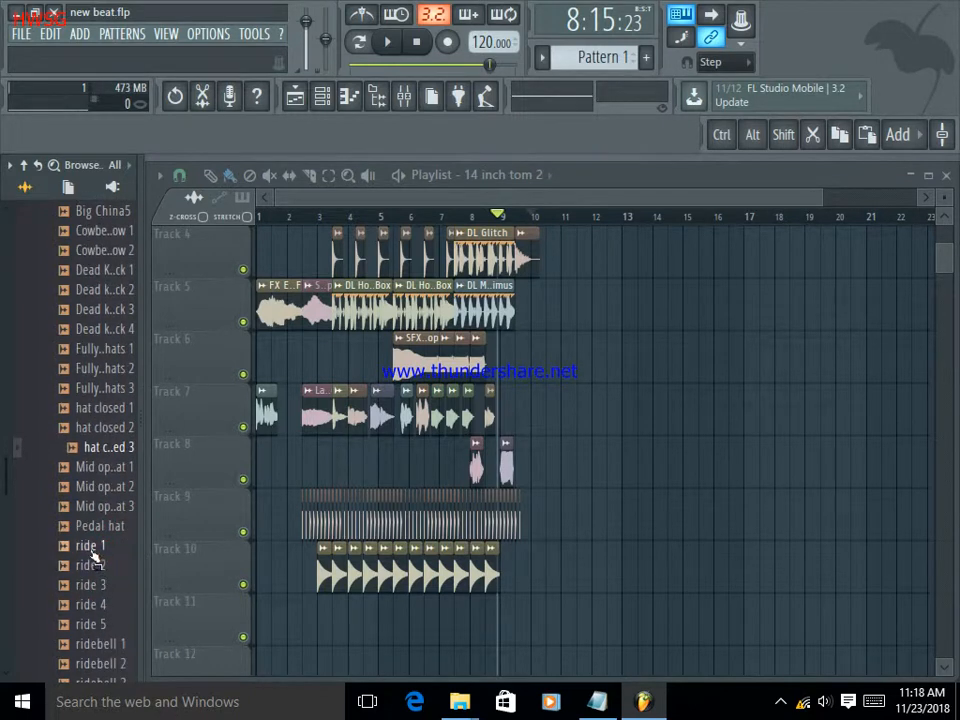
scroll(97, 620, "down", 3)
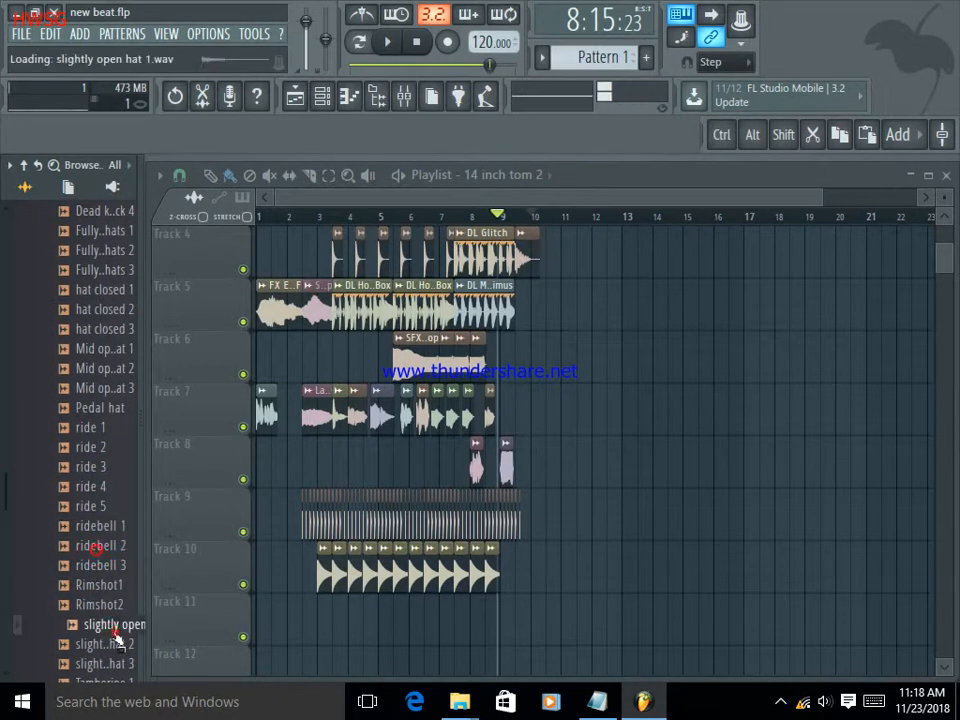
scroll(110, 625, "down", 3)
left_click(107, 608)
scroll(108, 612, "down", 6)
left_click(110, 610)
scroll(106, 612, "down", 3)
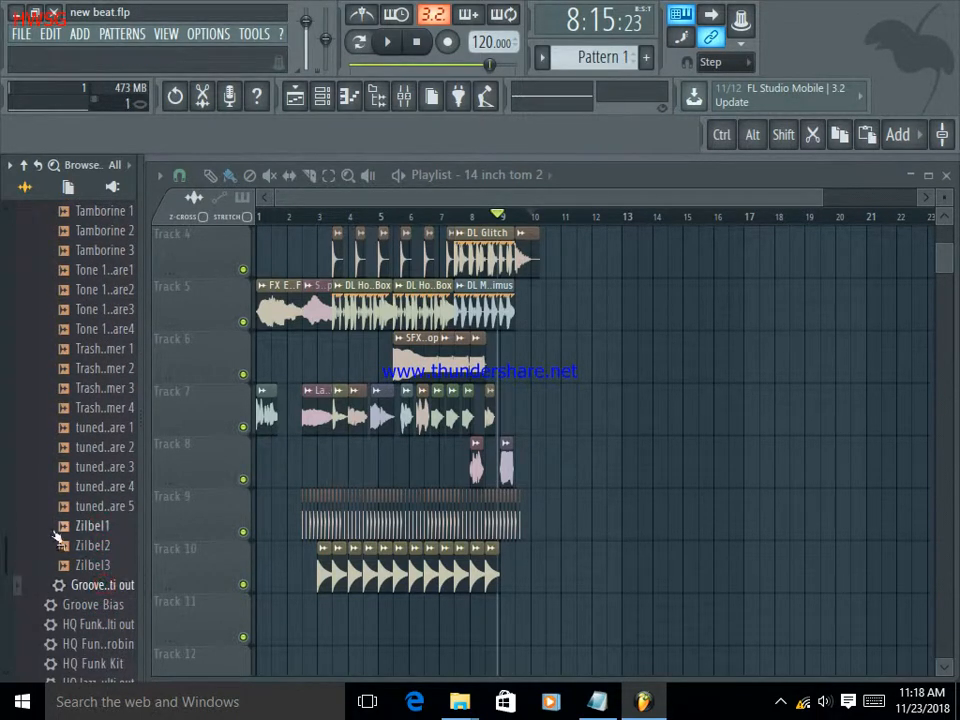
Expand the Percussion folder and audition its "808 Conga", "909 Clav" and "DNC Clap 1" samples.
scroll(50, 540, "down", 15)
left_click(80, 352)
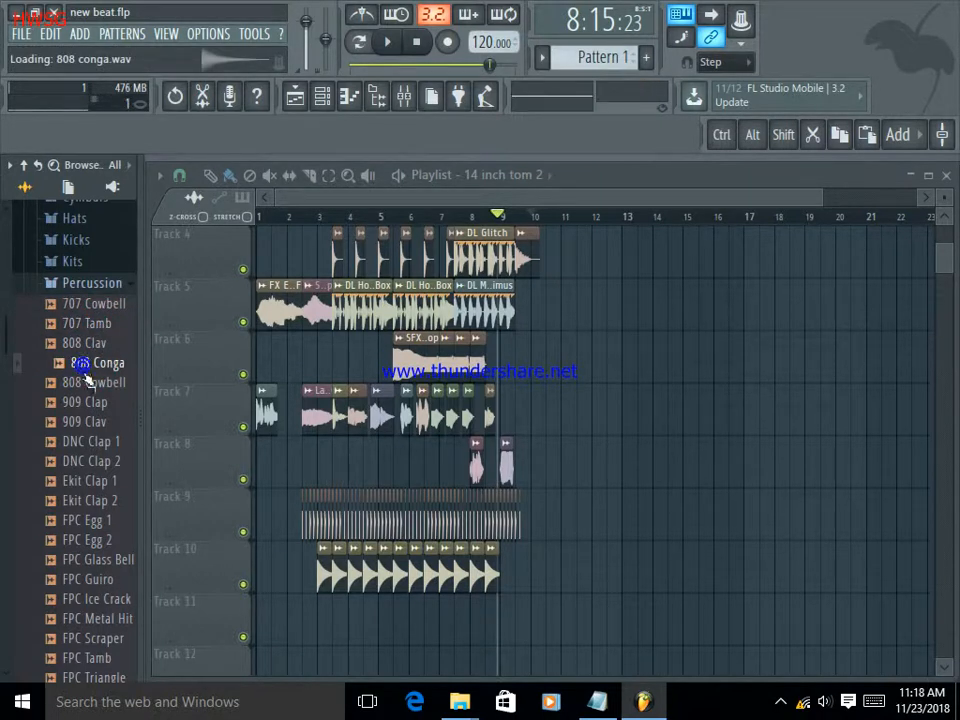
left_click(95, 422)
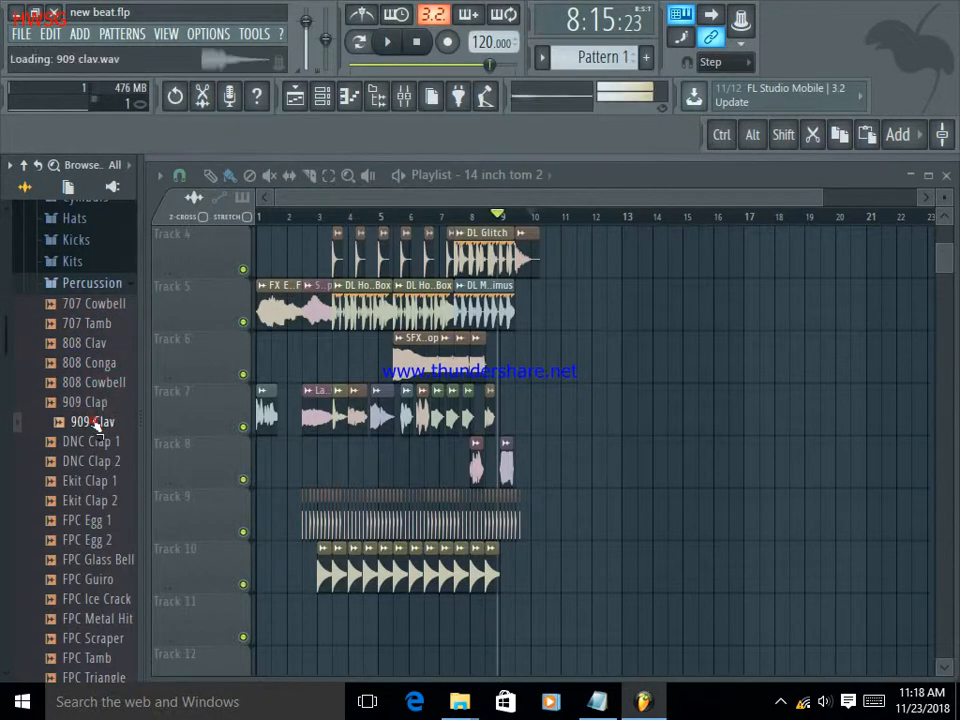
left_click(105, 458)
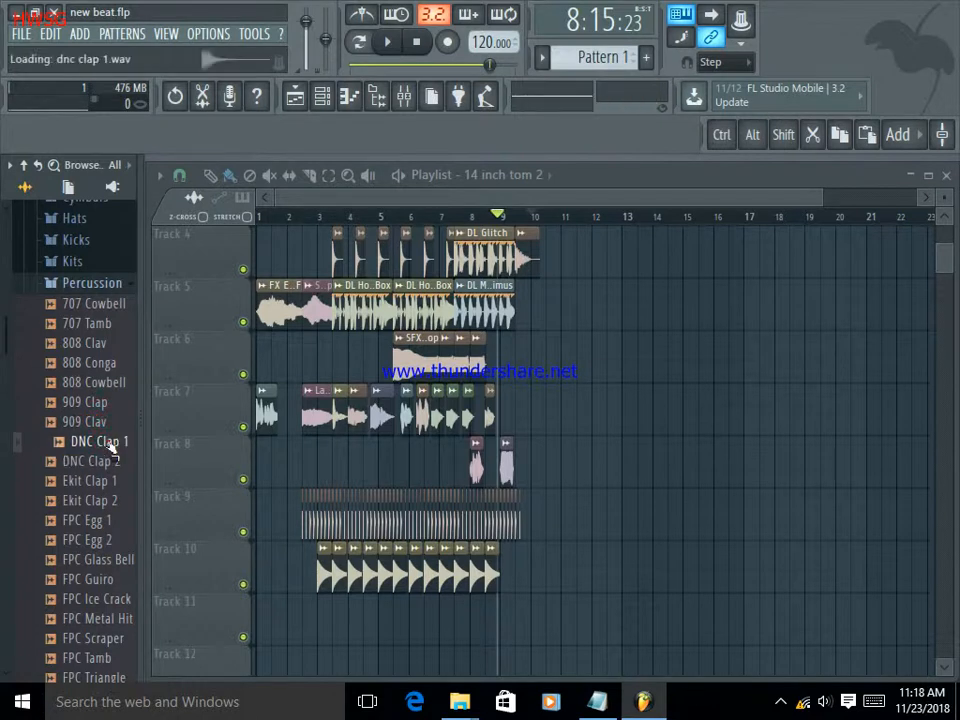
Place an "808 Conga" clip on Track 11 at bar 3, repeat it every bar through bar 8, and start playback.
left_click(97, 366)
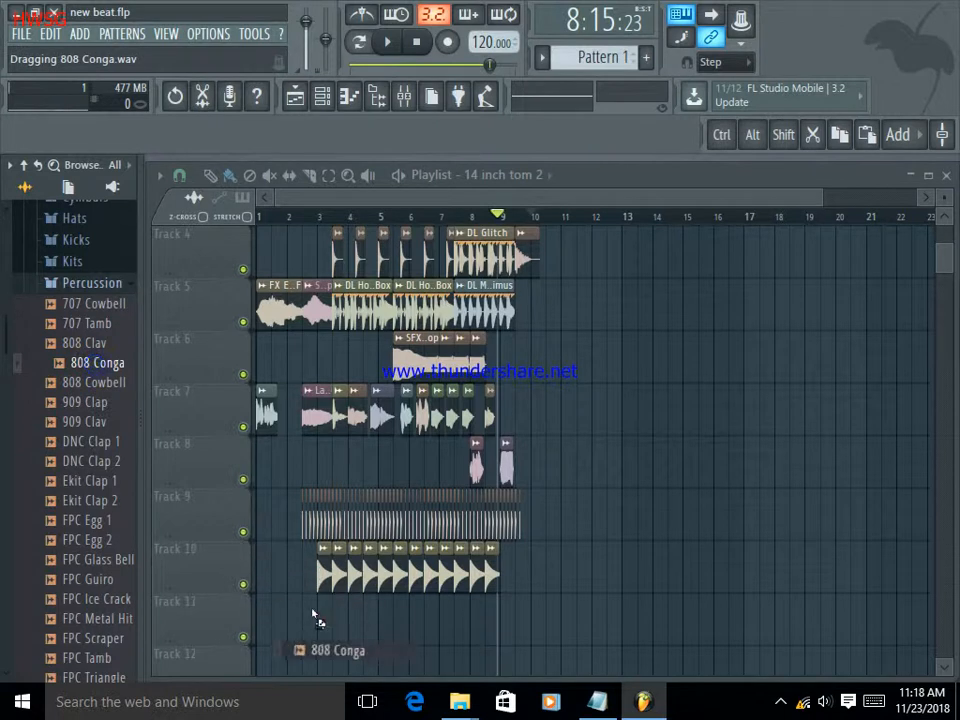
left_click_drag(321, 624, 313, 617)
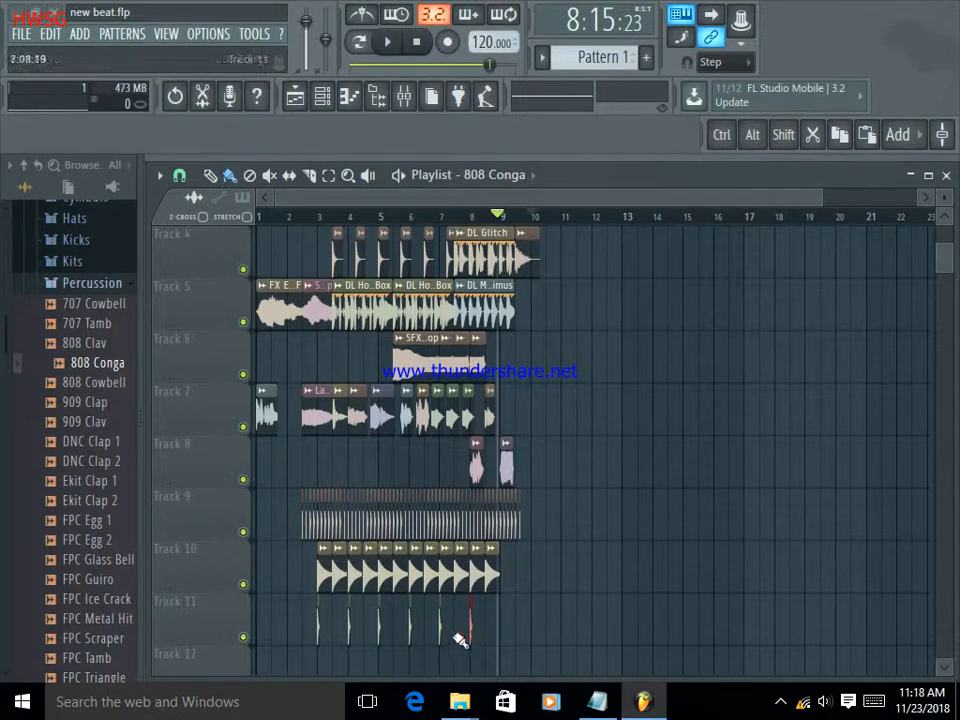
left_click(400, 42)
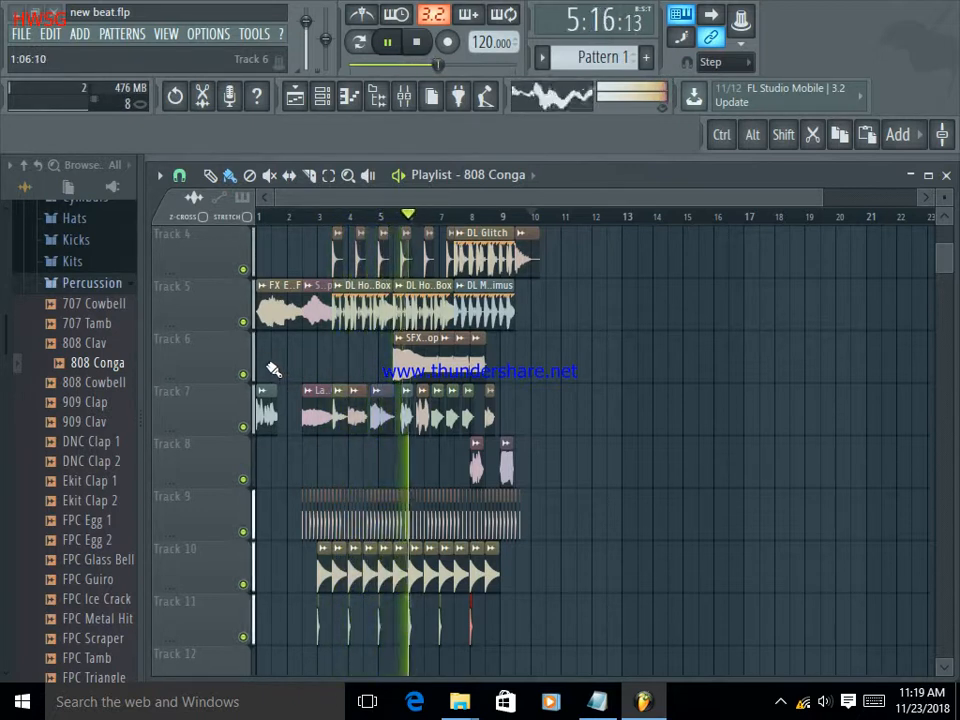
Add further "808 Conga" clips on Track 11 midway through each bar from 3 to 7.
left_click(333, 630)
left_click(364, 630)
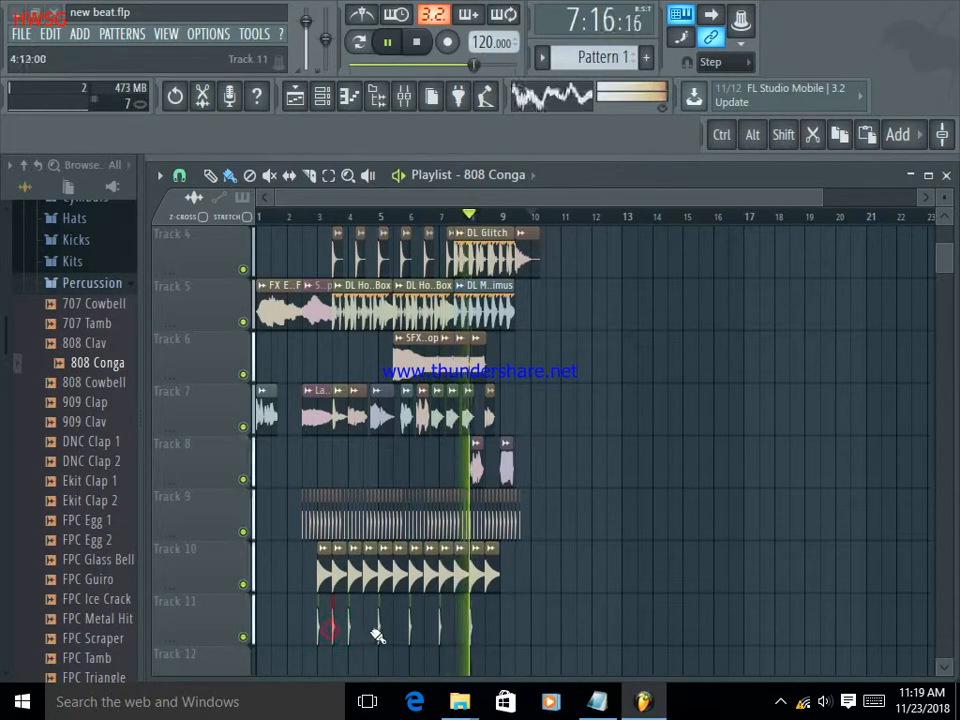
left_click(394, 630)
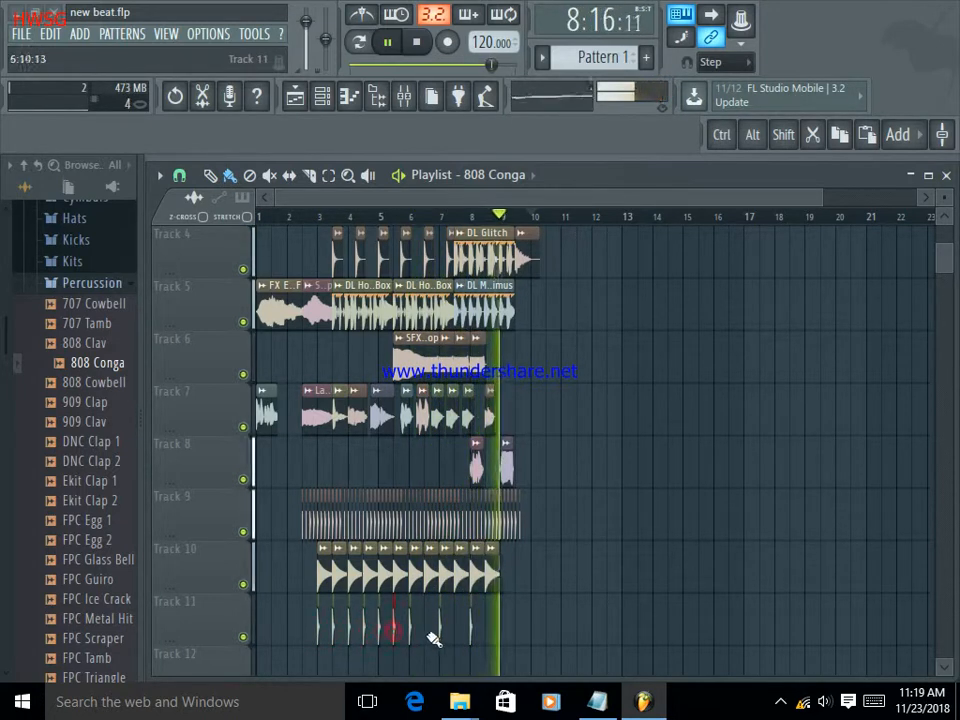
left_click(424, 630)
left_click(456, 632)
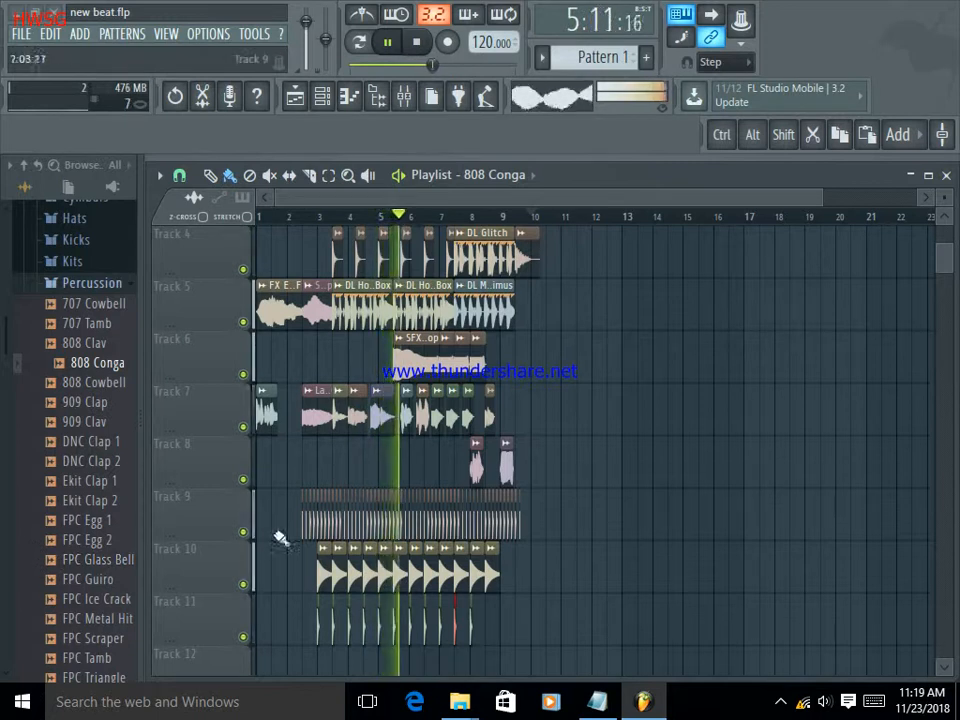
Pause playback and audition the "FPC Guiro" percussion sample.
scroll(279, 543, "down", 1)
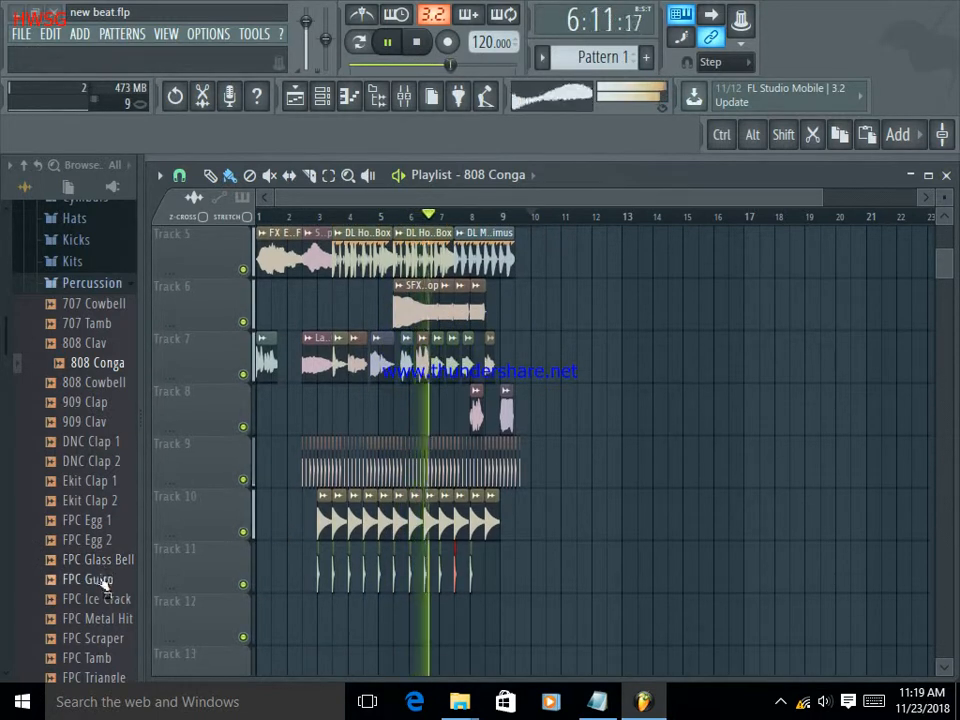
left_click(101, 579)
left_click(390, 44)
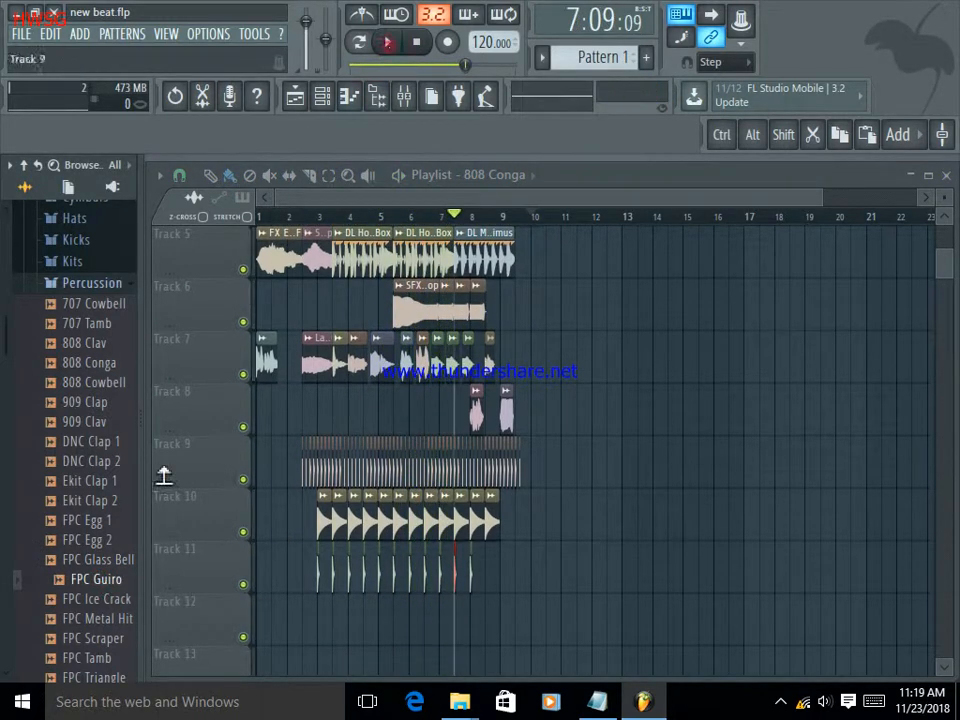
left_click(108, 580)
scroll(115, 590, "down", 2)
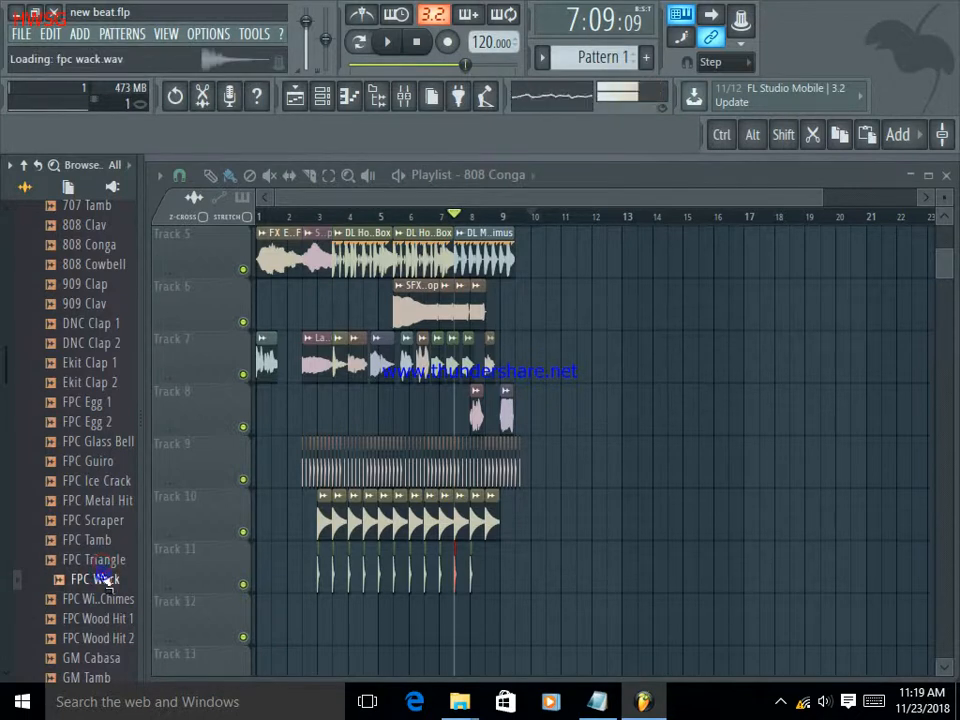
Compare "FPC Tamb", "FPC Triangle" and "FPC Wack", and place an "FPC Tamb" clip on Track 7 at bar 11.
left_click(100, 522)
left_click(103, 545)
left_click(106, 560)
left_click(102, 541)
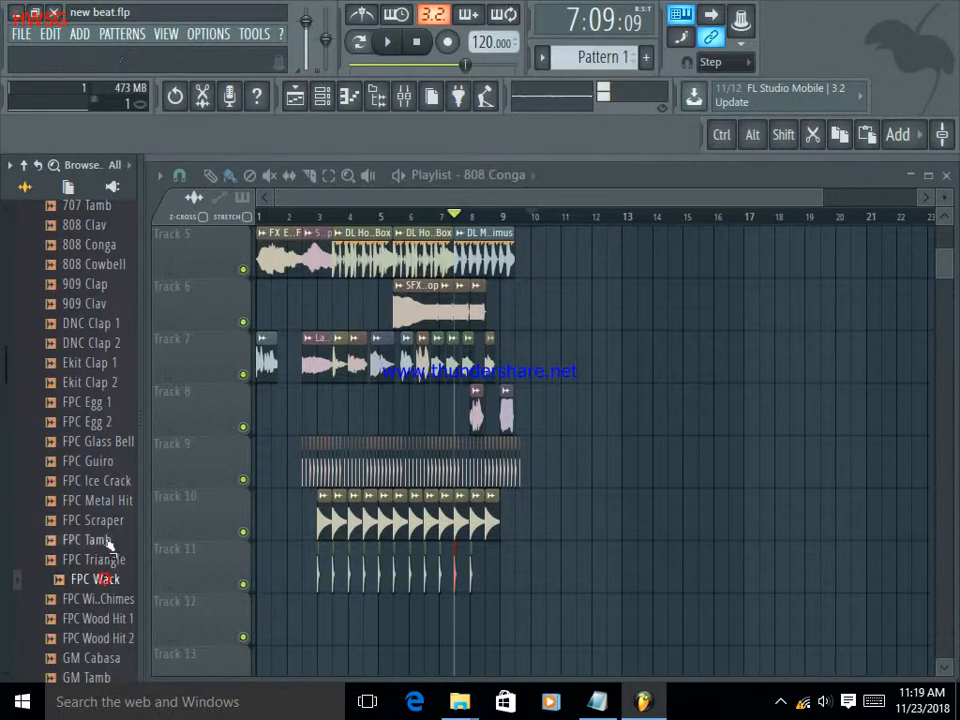
left_click(104, 541)
left_click(106, 560)
key("Up")
key("Down")
key("Down")
left_click_drag(160, 580, 575, 372)
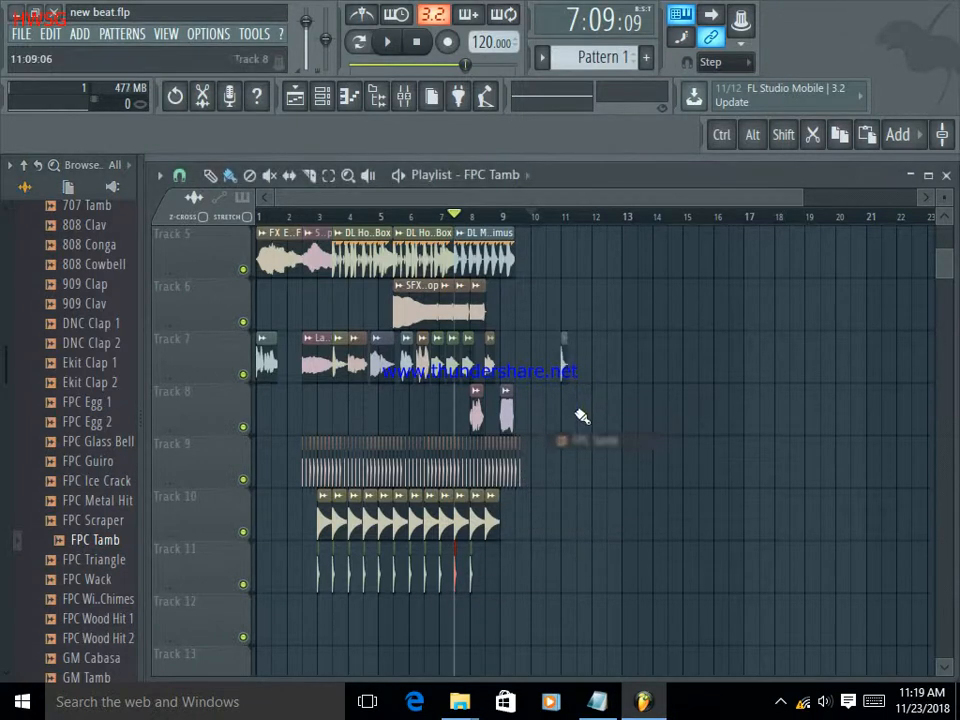
Audition FPC percussion samples from "FPC Metal Hit" to "FPC Wack", and place "FPC Wack" clips on Track 8 at mid-bar 11 and bar 12.
left_click(106, 541)
left_click(105, 580)
left_click(106, 524)
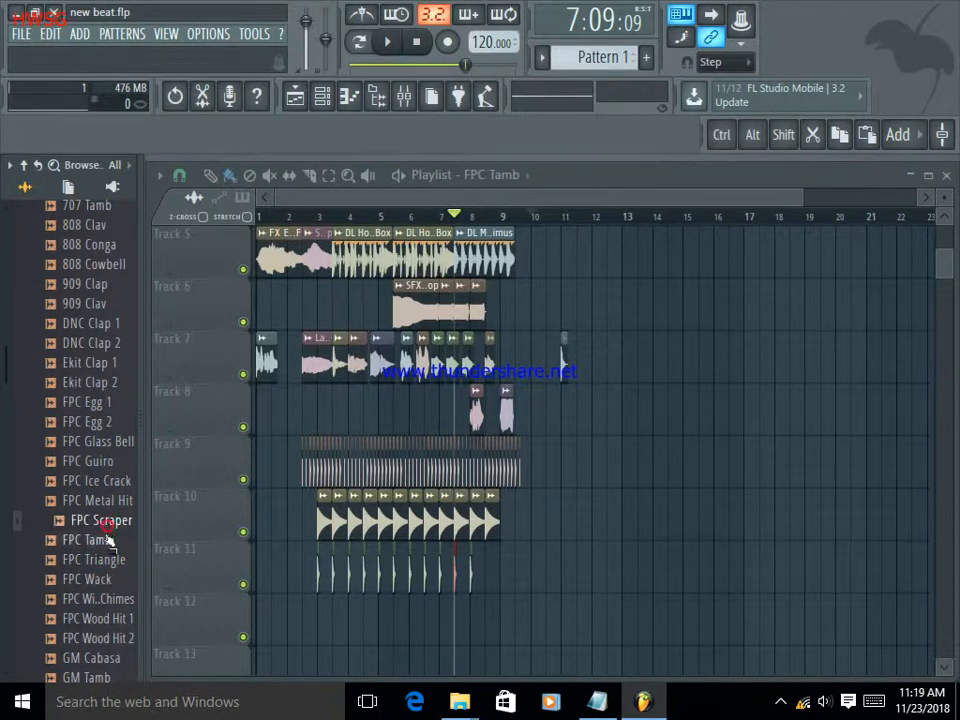
left_click(102, 542)
left_click(118, 500)
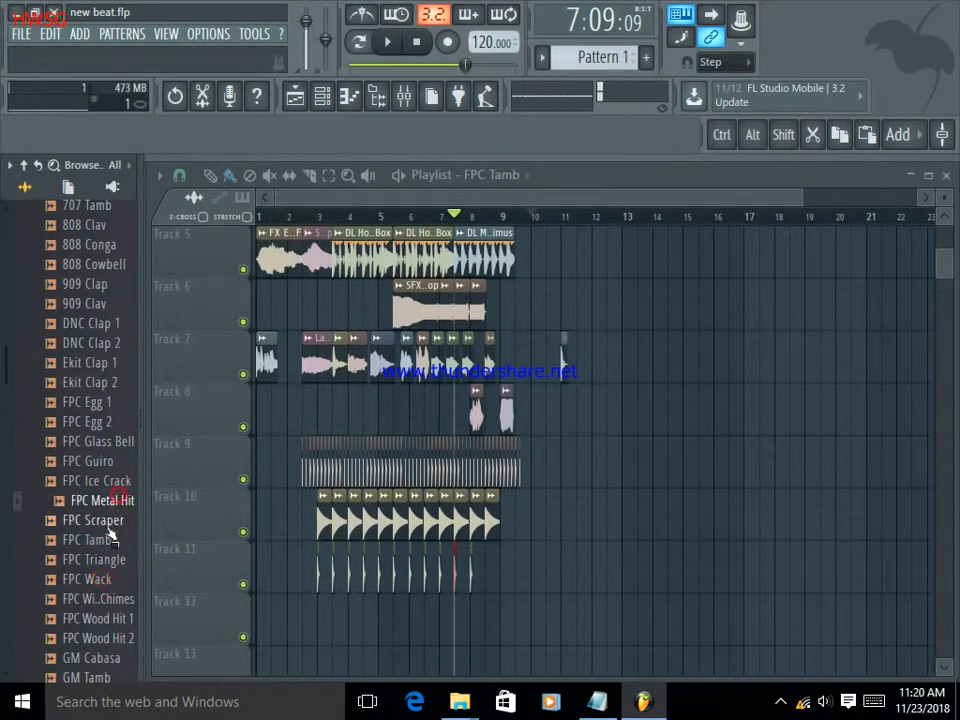
left_click(108, 520)
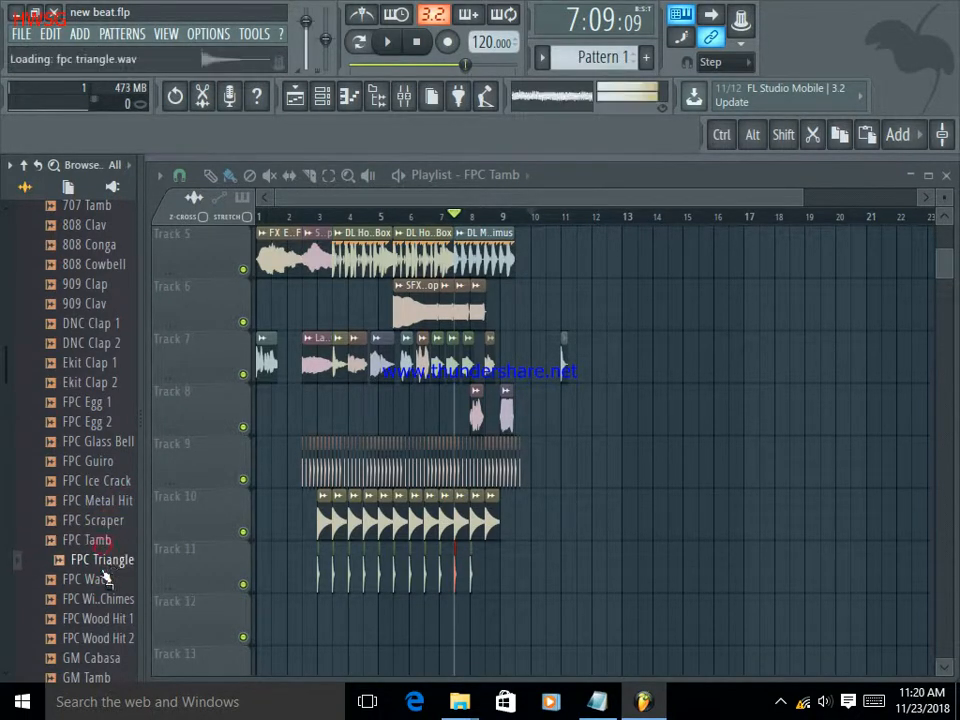
left_click(106, 578)
left_click(104, 521)
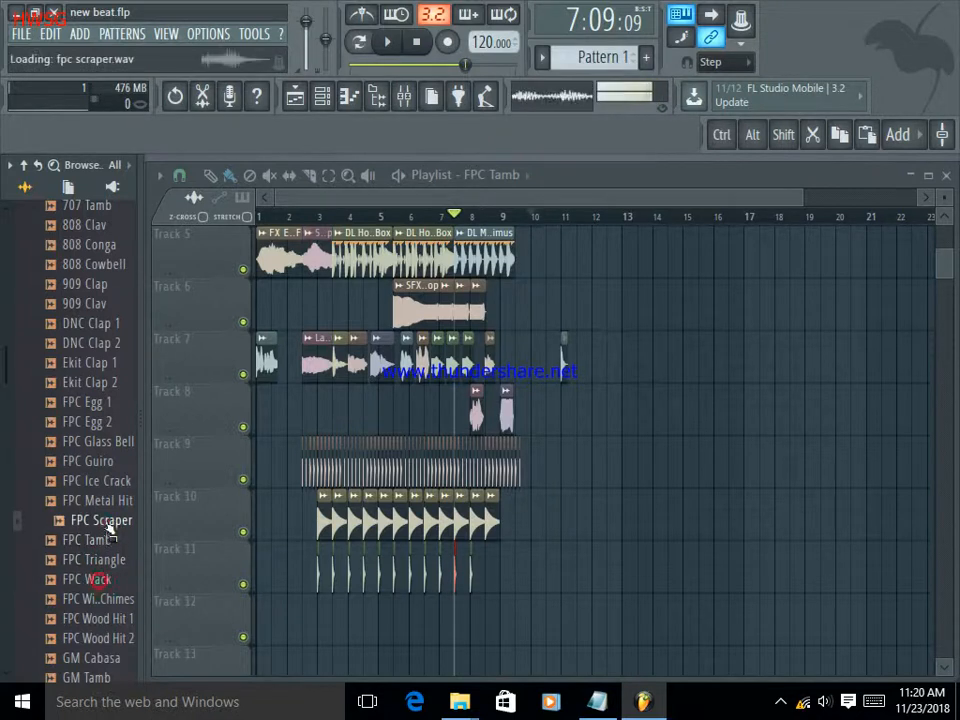
left_click(106, 541)
left_click(108, 560)
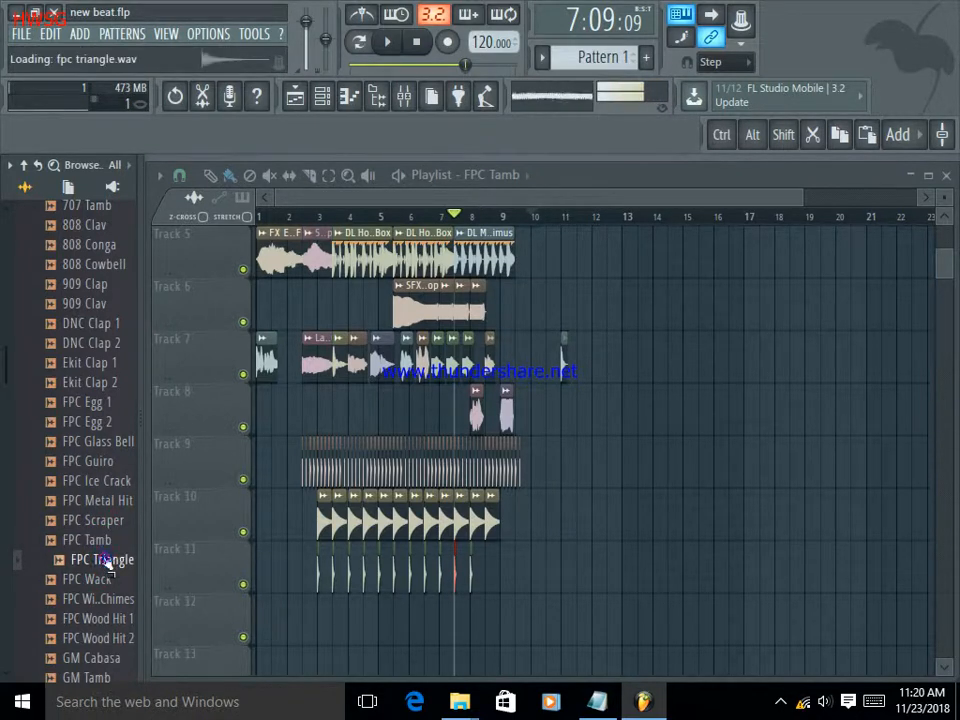
left_click(105, 541)
left_click(104, 580)
left_click_drag(127, 586, 597, 410)
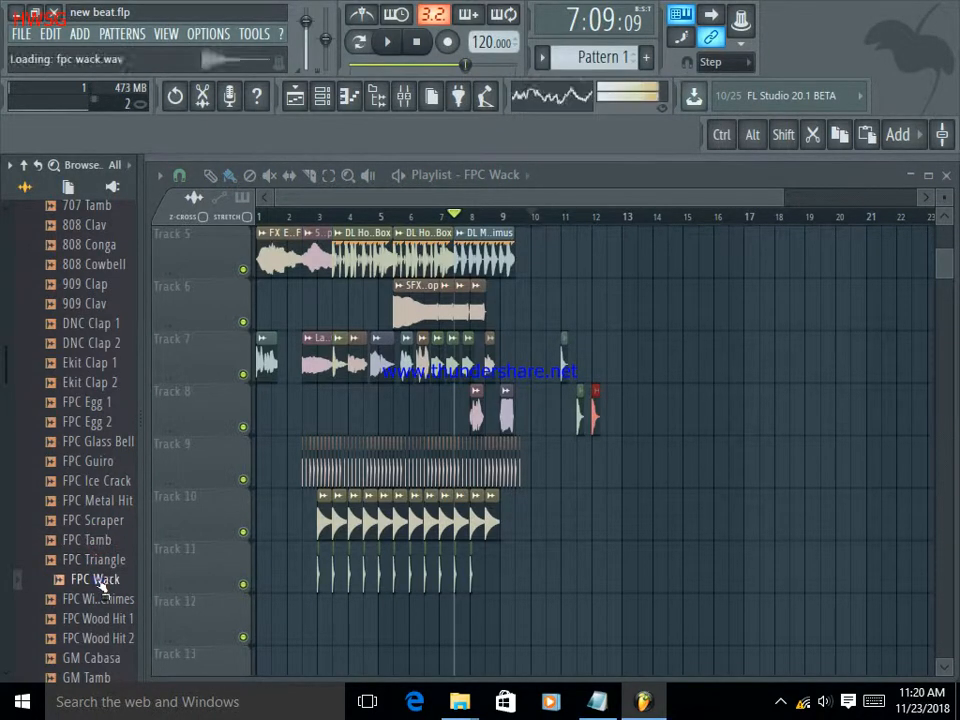
Audition "FPC Tamb" and "FPC Triangle", and delete the "FPC Wack" clip at bar 12 on Track 8.
left_click(99, 546)
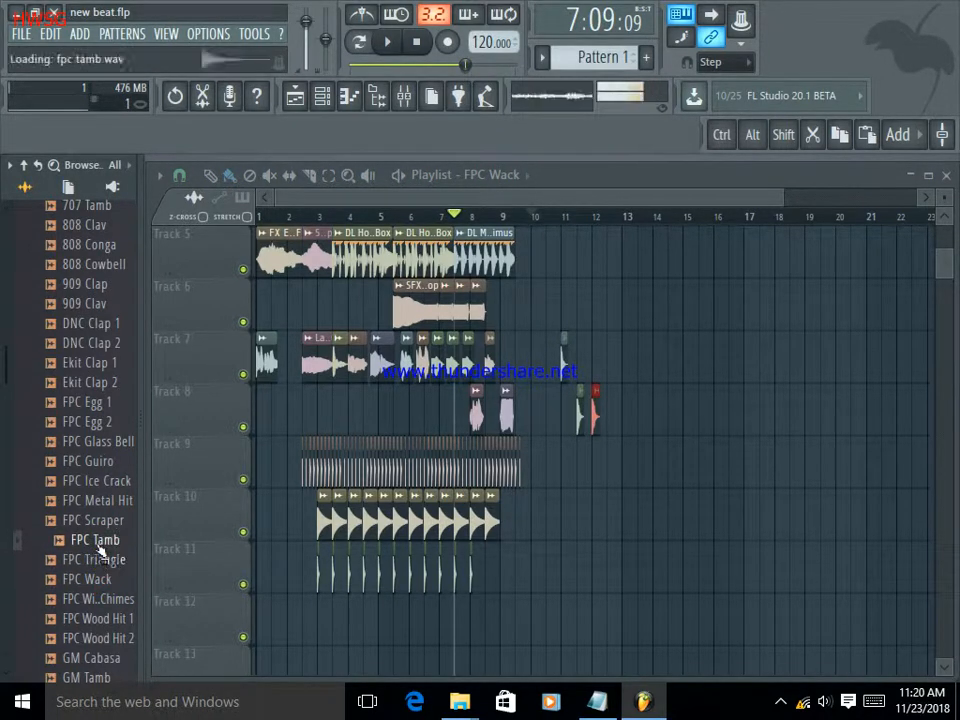
left_click(100, 567)
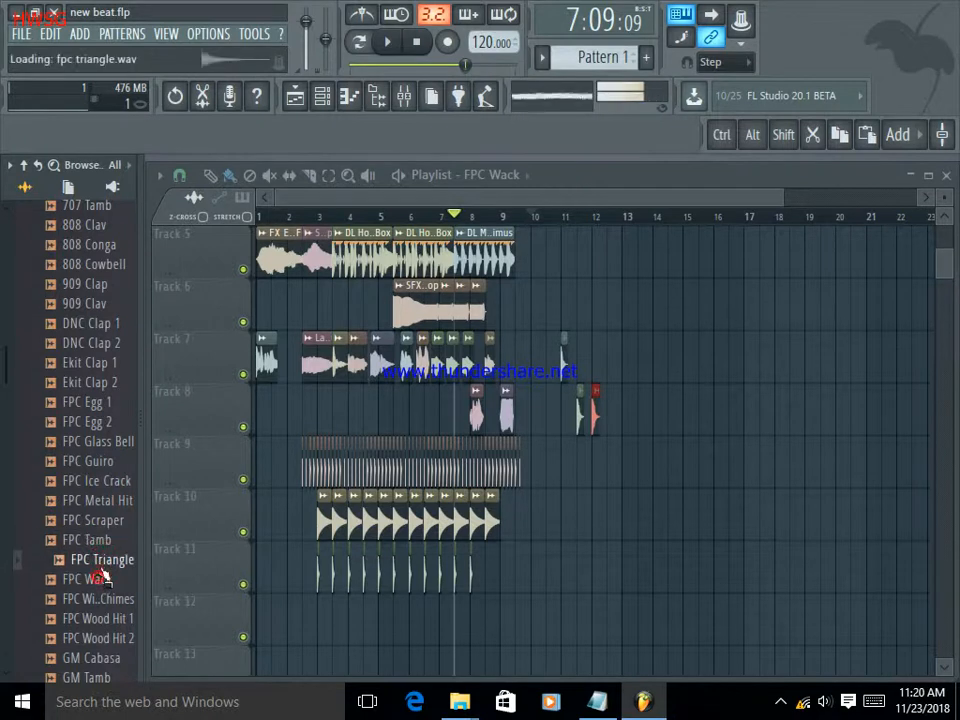
right_click(597, 428)
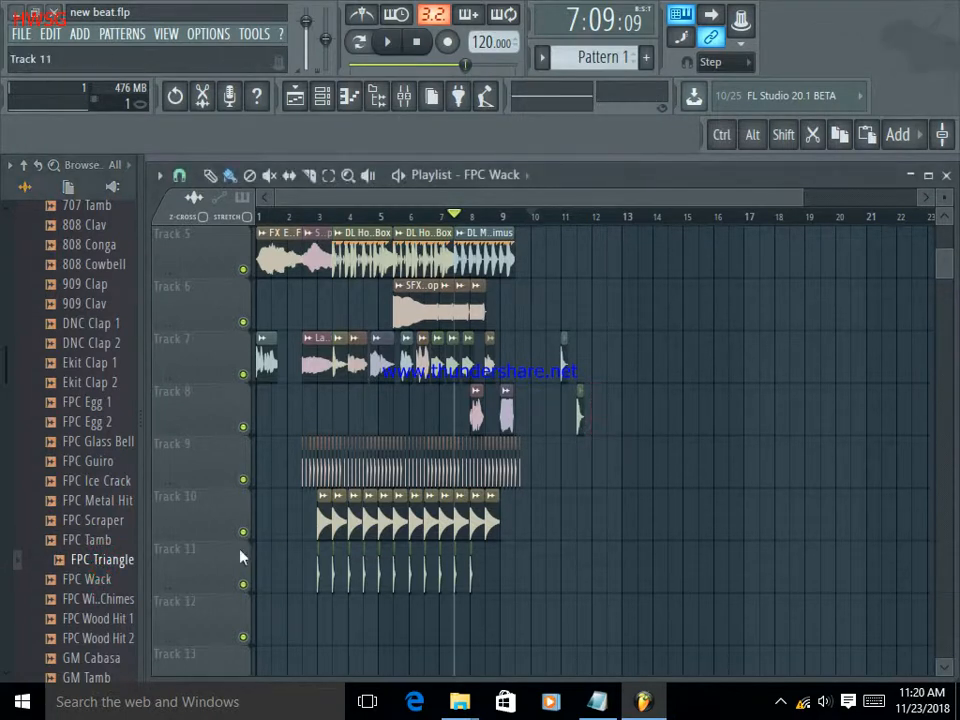
Replay the "FPC Tamb", "FPC Triangle" and "FPC Wack" sequence, and place an "FPC Triangle" clip on Track 7 at bar 12.
left_click(95, 541)
left_click(97, 563)
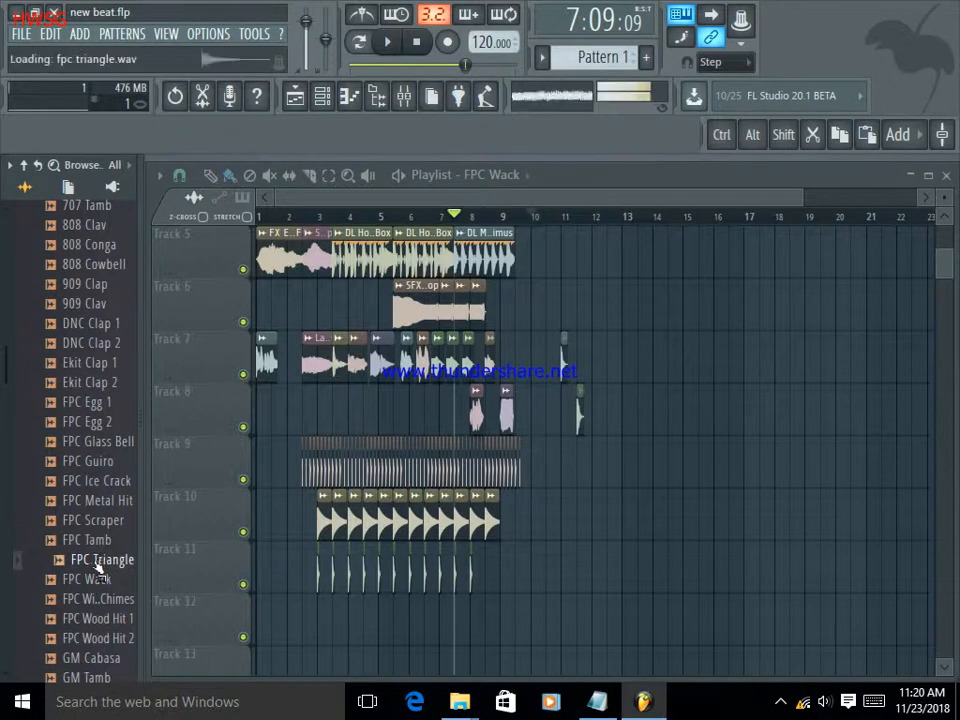
left_click(96, 544)
left_click(97, 579)
left_click(99, 574)
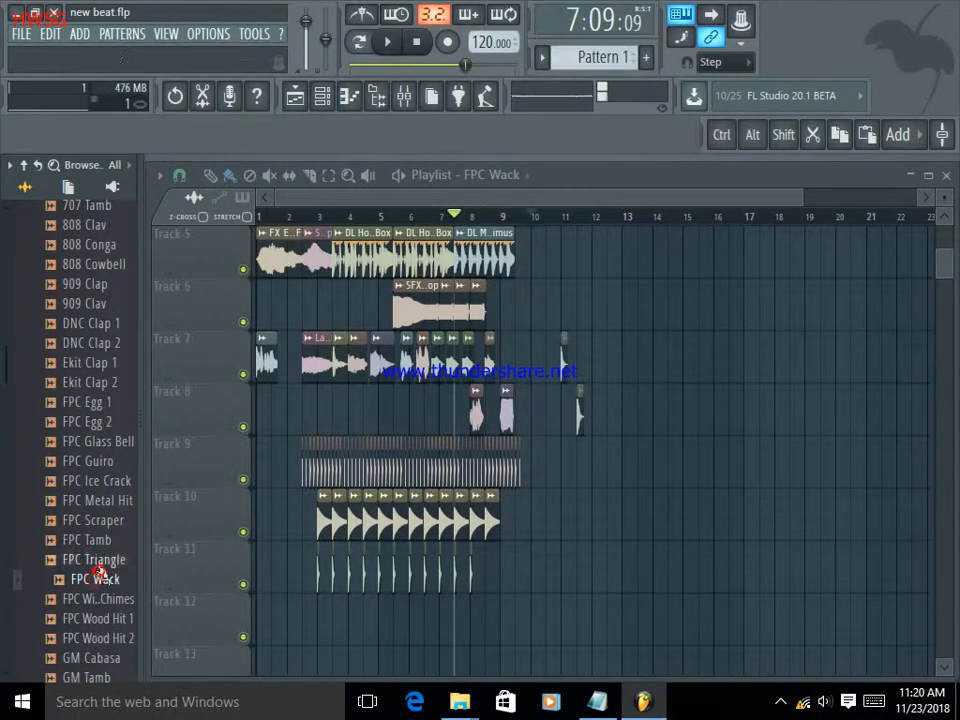
left_click(96, 540)
left_click_drag(97, 560, 594, 372)
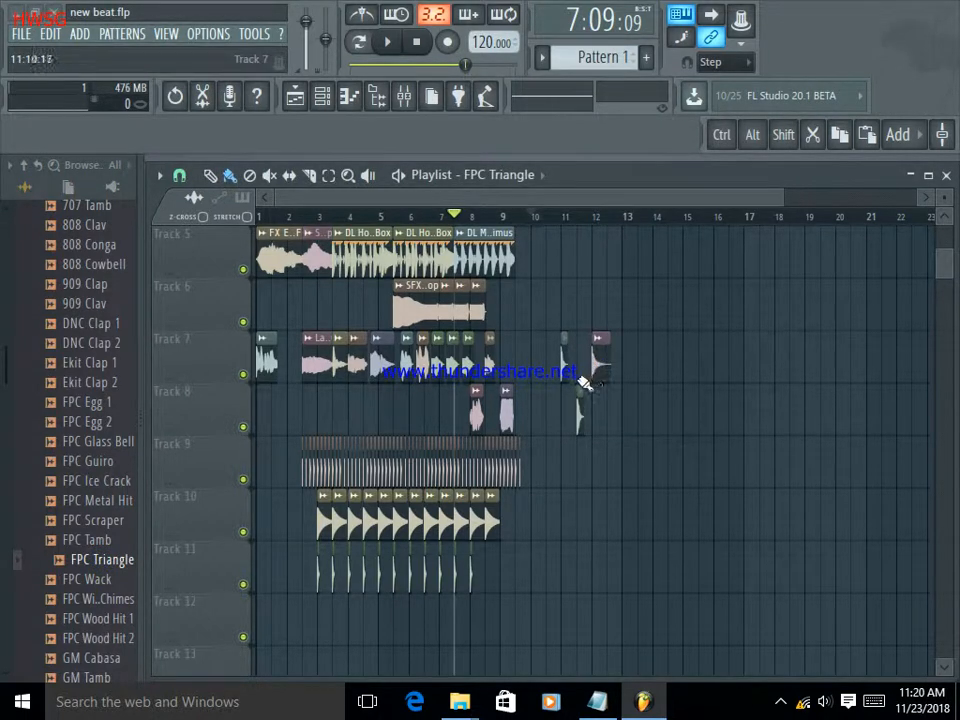
Audition more Percussion samples, including "FPC Tamb", "FPC Wack", "FPC Scraper", "FPC Wind Chimes" and "FPC Wood Hit 1".
left_click(86, 541)
left_click(93, 579)
left_click(93, 563)
left_click(93, 578)
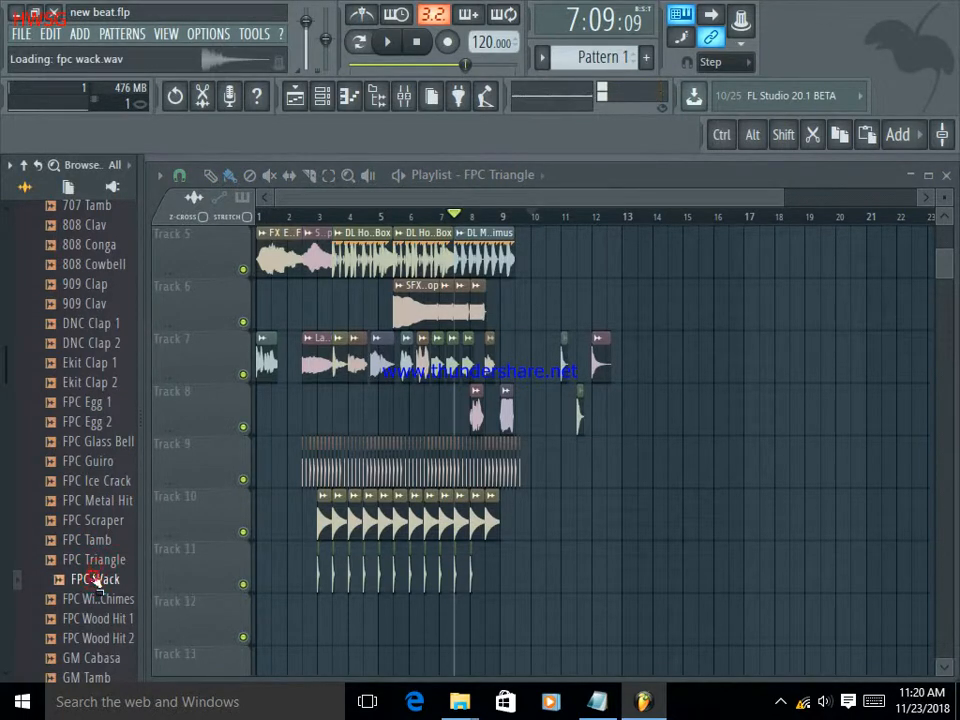
left_click(93, 542)
left_click(93, 560)
left_click(99, 522)
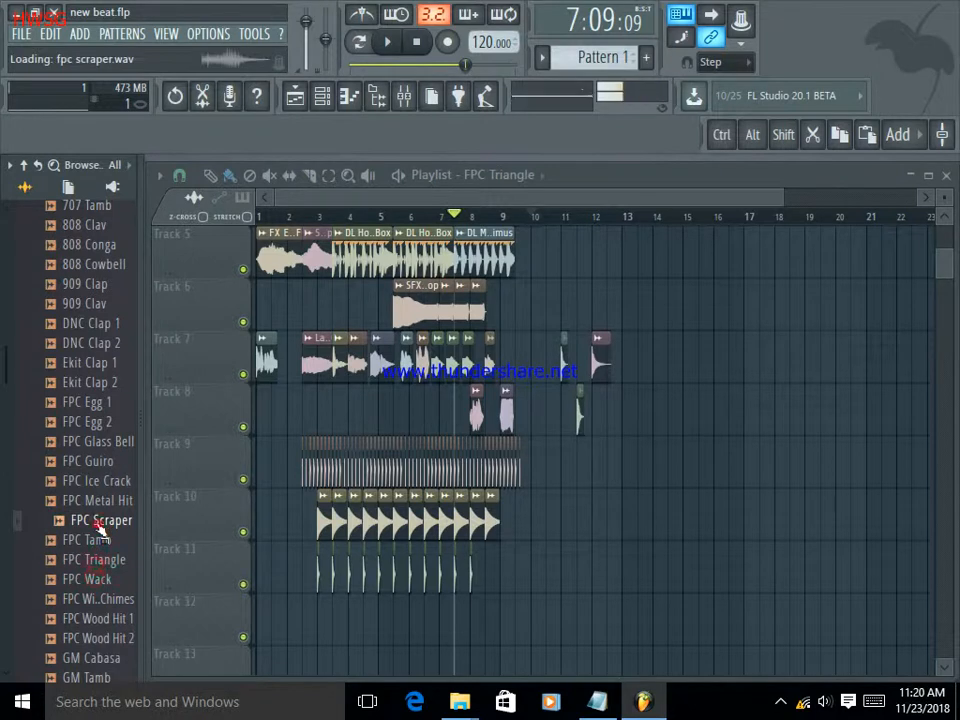
left_click(48, 601)
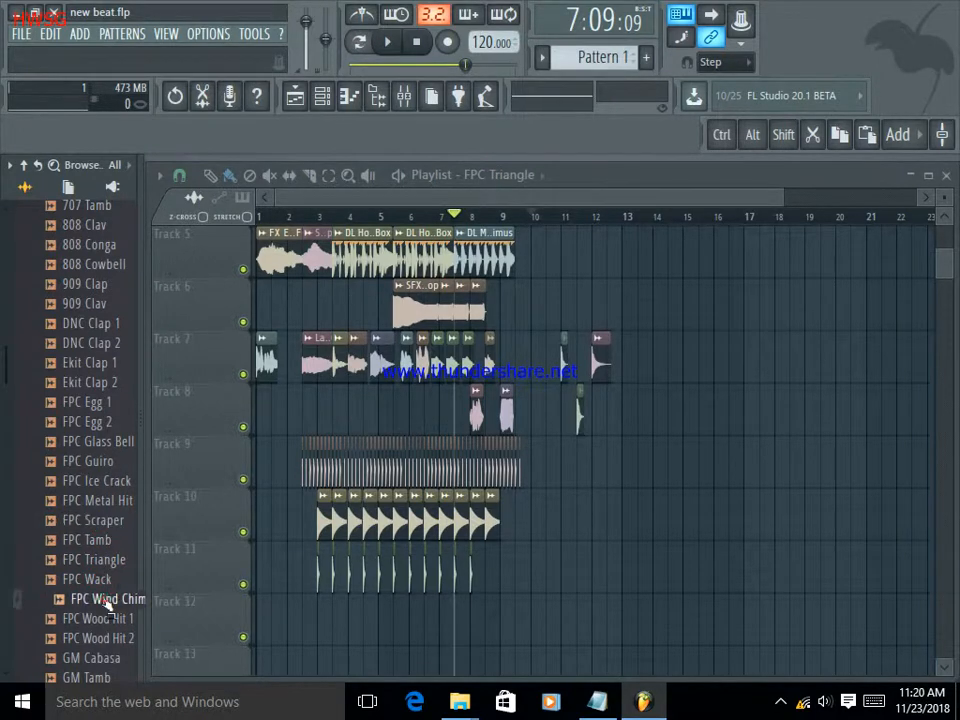
left_click(103, 619)
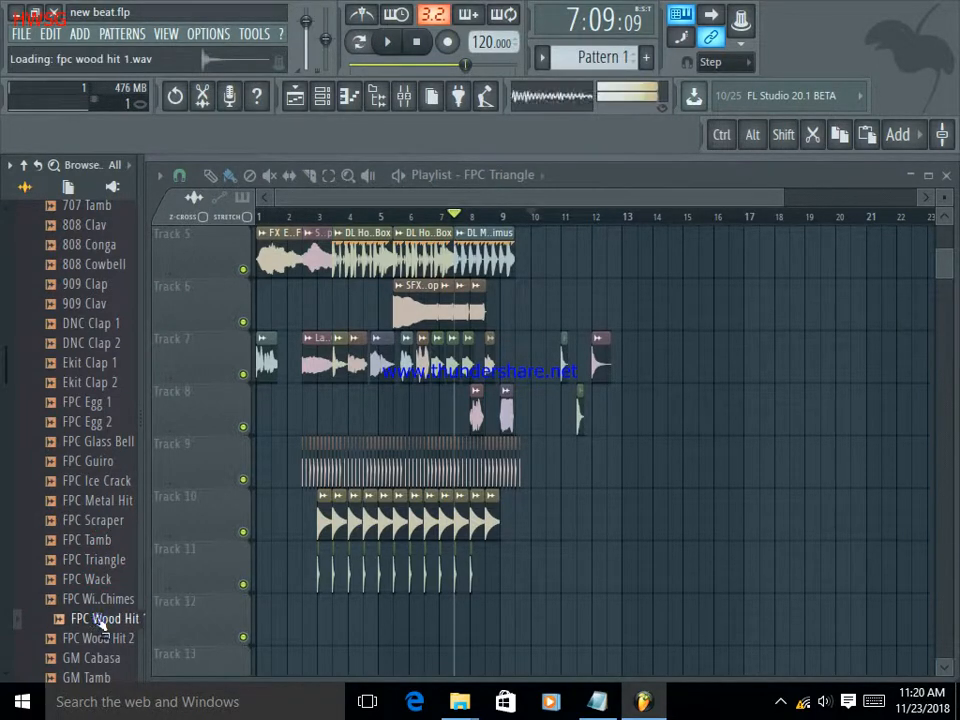
Place an "FPC Wood Hit 1" clip on Track 8 at mid-bar 12 and "FPC Triangle" on Track 7 at bar 13, and play the sequence.
left_click_drag(100, 620, 610, 407)
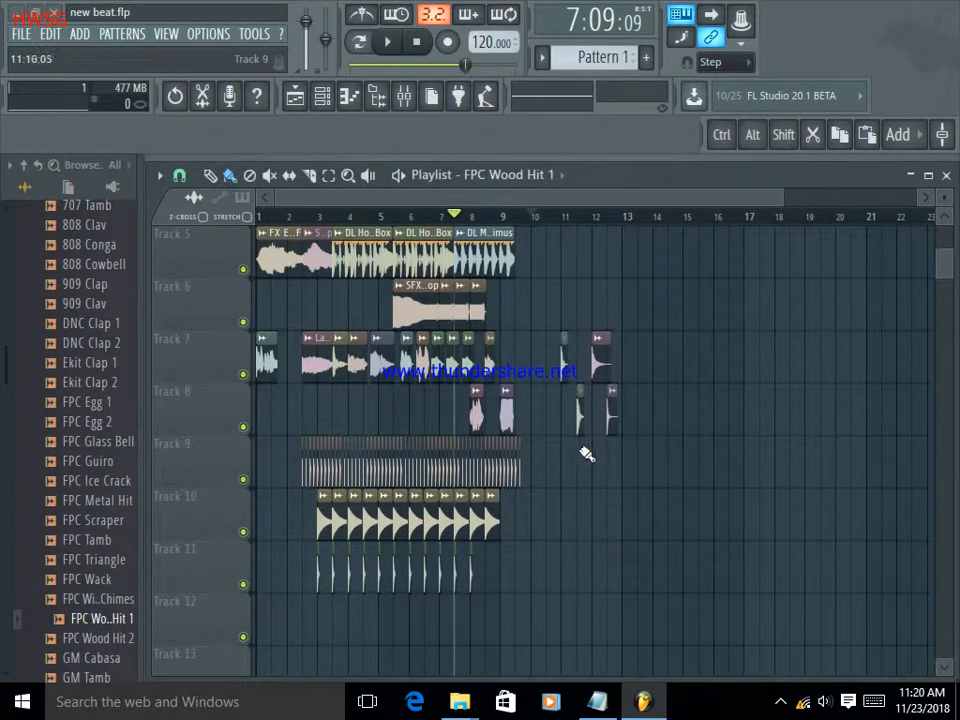
left_click(113, 563)
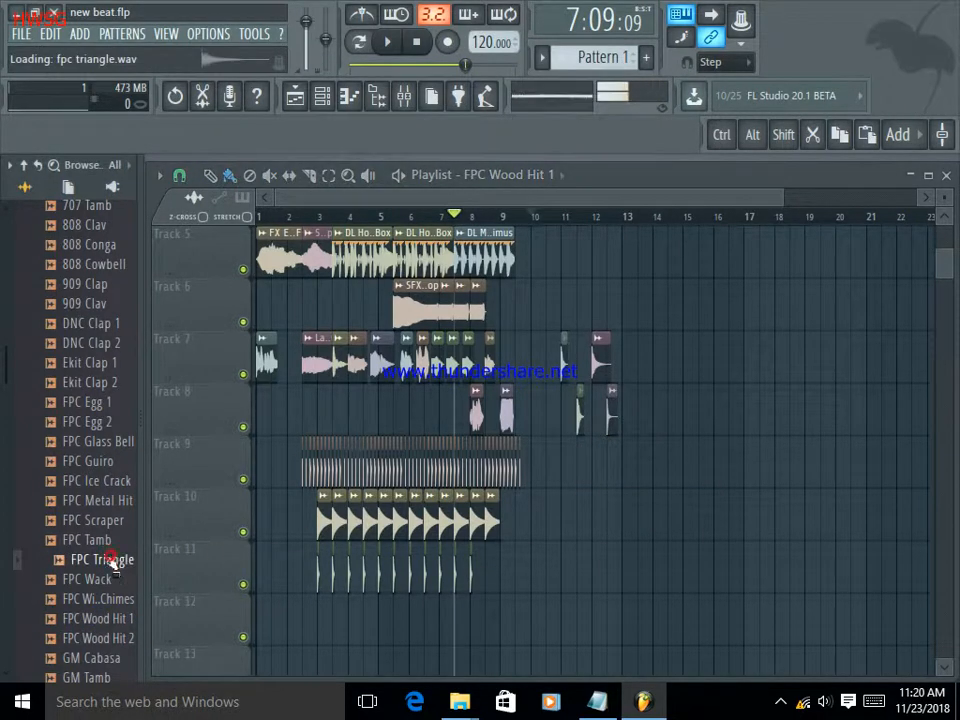
left_click_drag(140, 575, 624, 360)
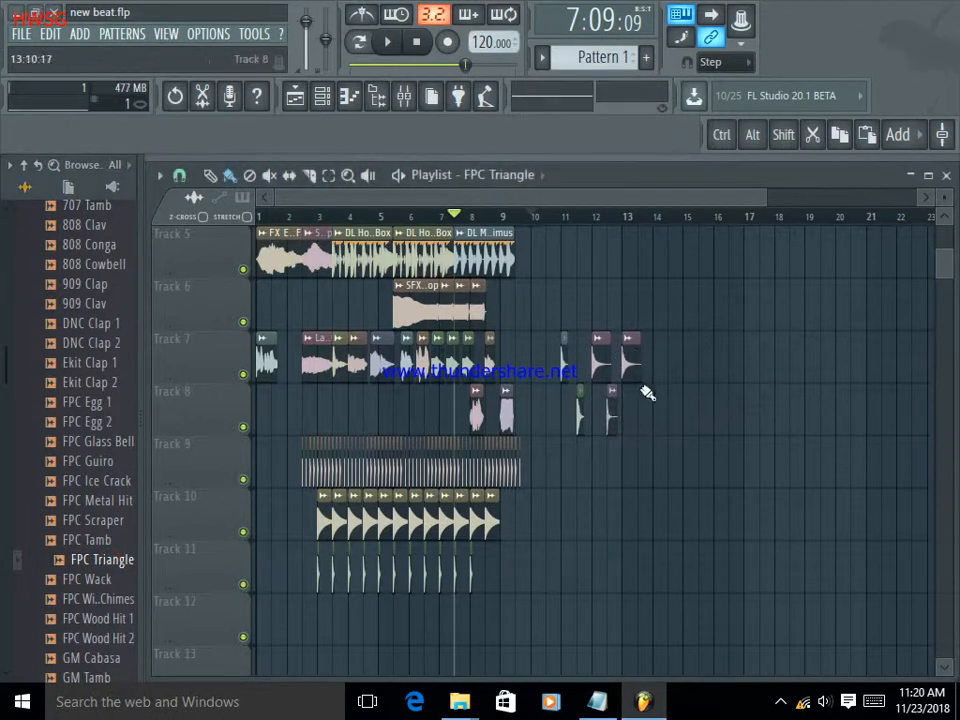
key("space")
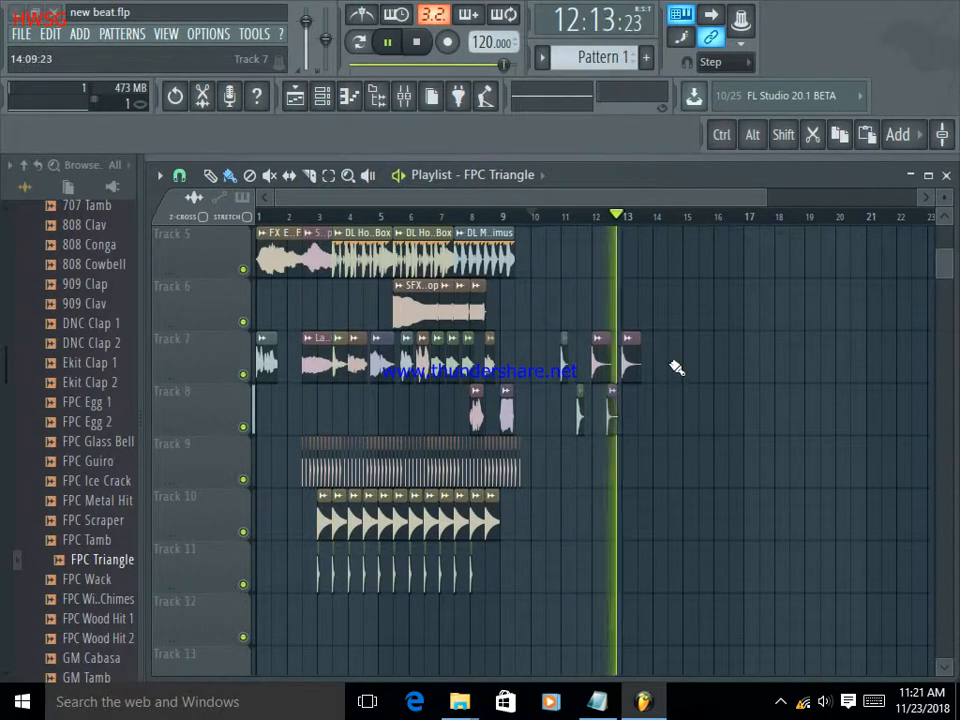
Delete all clips beyond bar 10 on Tracks 7 and 8, plus the clip at bar 9 on Track 8.
right_click(631, 362)
right_click(600, 362)
right_click(564, 362)
right_click(507, 412)
right_click(580, 412)
right_click(612, 412)
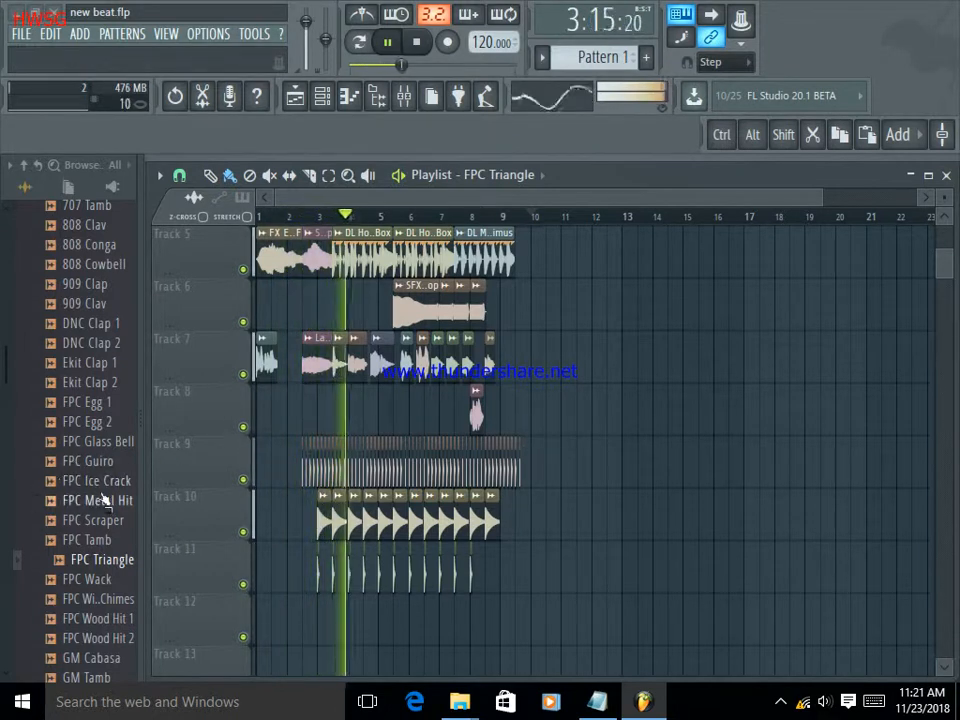
Review the arrangement's tracks during playback, audition "Grv Clap 01", and pause the song.
scroll(120, 545, "down", 2)
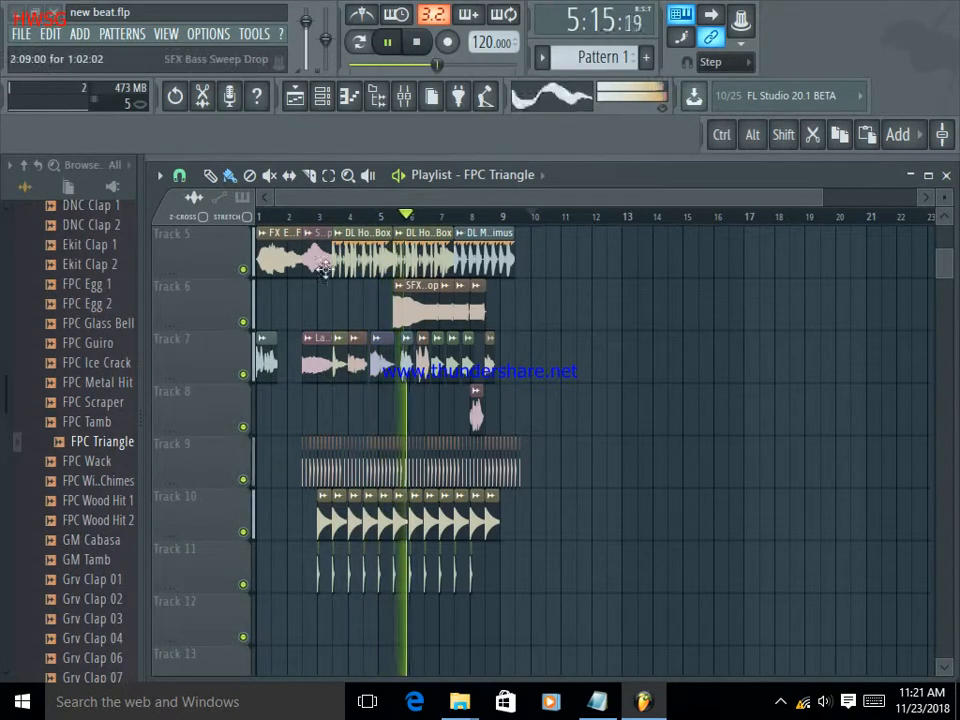
scroll(345, 333, "up", 4)
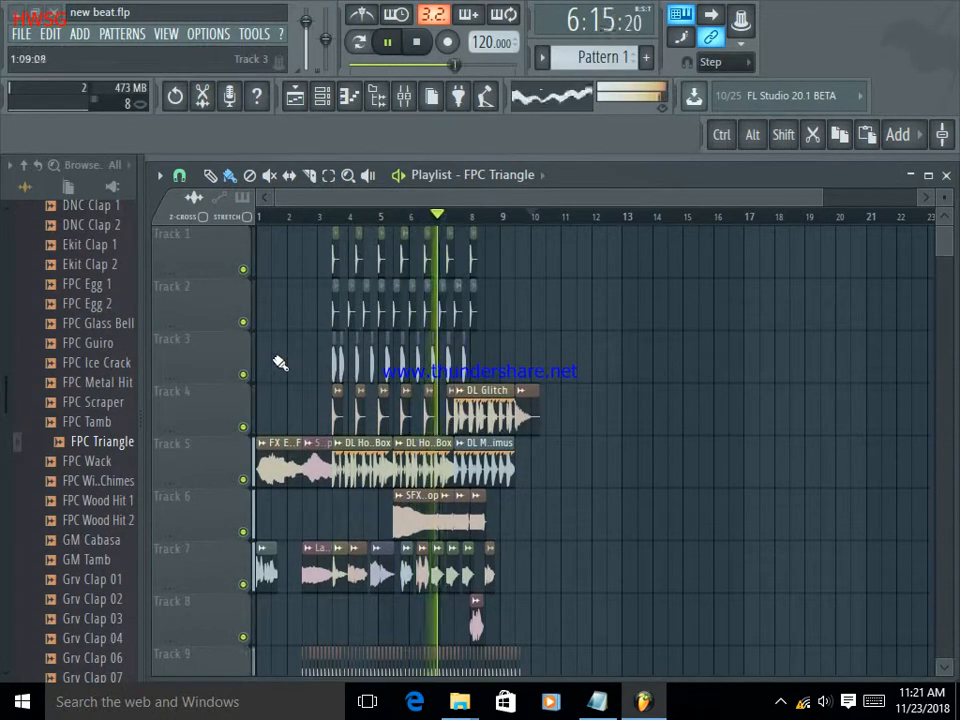
scroll(282, 360, "down", 5)
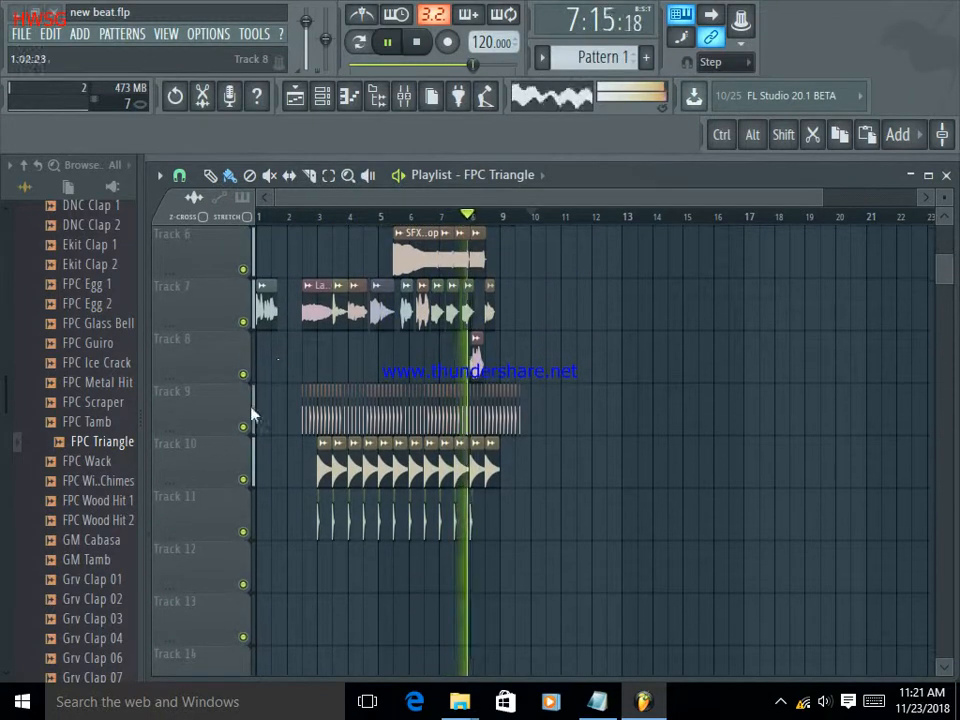
left_click(100, 582)
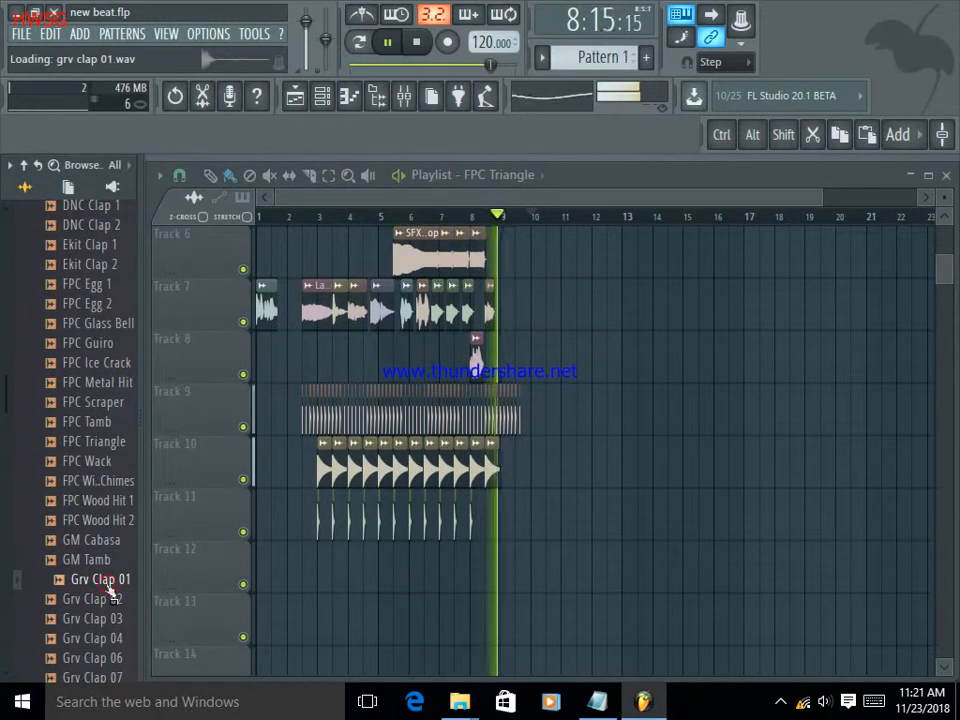
left_click(390, 44)
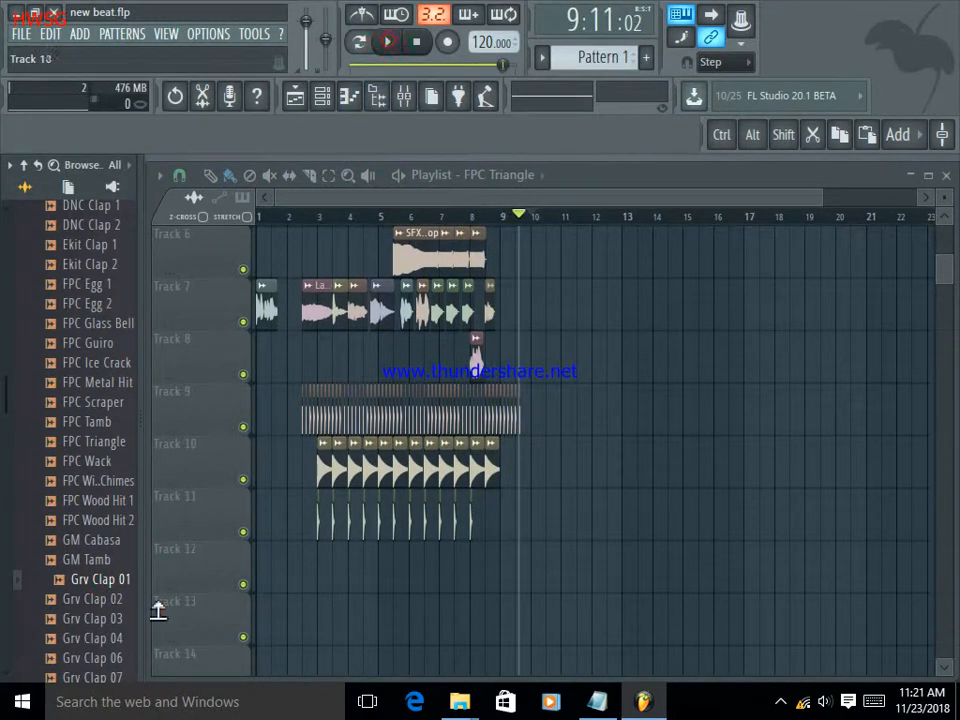
left_click(781, 701)
left_click(780, 665)
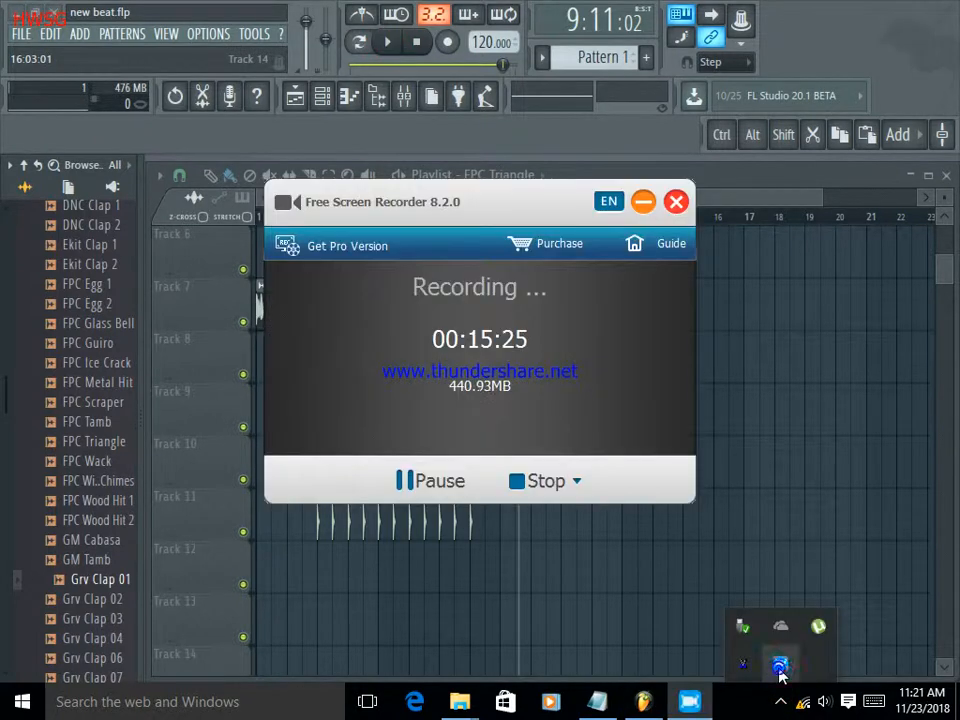
left_click(676, 203)
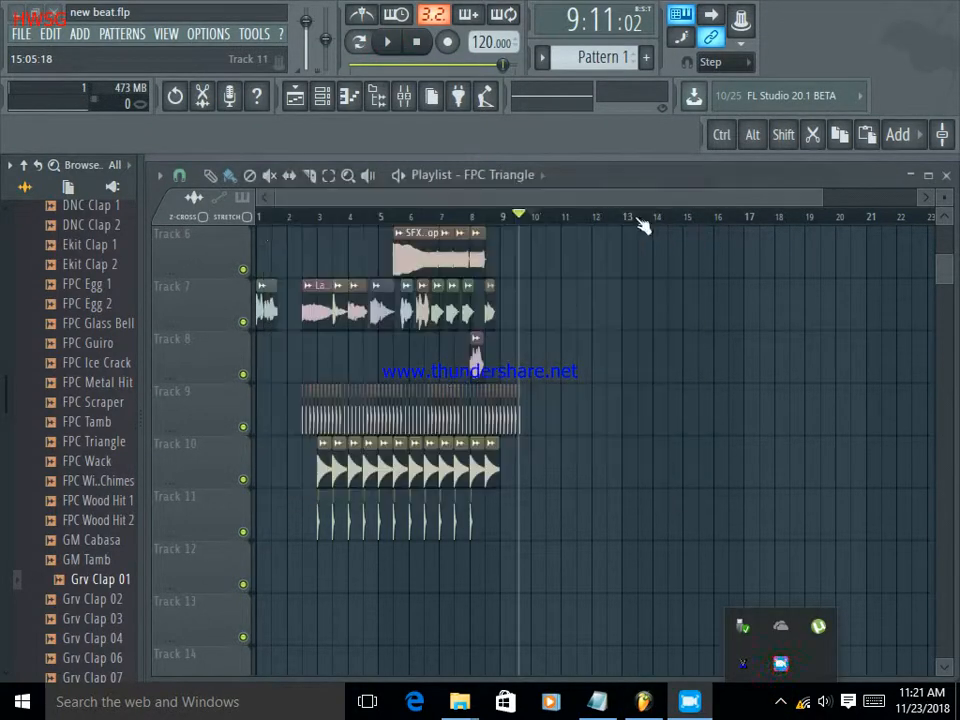
Audition more Percussion samples, from "Grv Clap 02" through "Industrial Bongo", "Linn Conga" and "Linn Tamb".
left_click(105, 598)
scroll(108, 608, "down", 5)
left_click(100, 600)
scroll(110, 600, "down", 2)
left_click(101, 562)
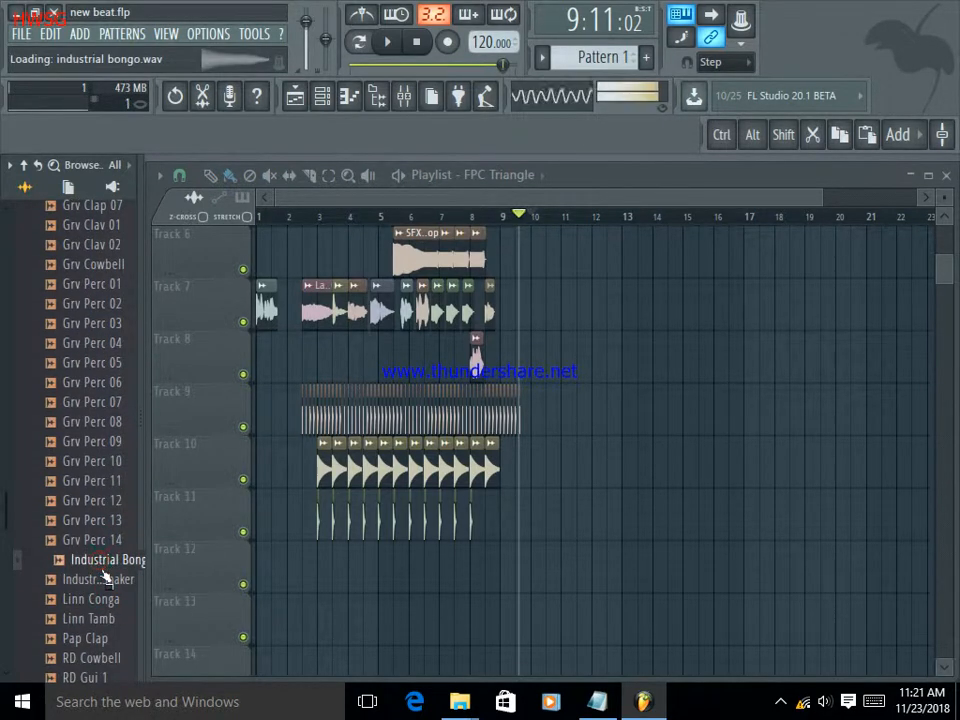
left_click(102, 580)
left_click(100, 600)
left_click(103, 618)
scroll(105, 630, "down", 1)
scroll(108, 630, "down", 1)
left_click(108, 621)
scroll(100, 615, "down", 4)
Open the drum SFX sample folder and audition a run of its samples.
left_click(72, 481)
scroll(70, 470, "down", 1)
left_click(93, 446)
left_click(97, 462)
left_click(96, 483)
left_click(100, 502)
left_click(100, 326)
left_click(100, 345)
left_click(101, 366)
left_click(104, 384)
left_click(104, 404)
left_click(104, 424)
left_click(104, 446)
left_click(105, 470)
left_click(107, 508)
left_click(104, 586)
left_click(105, 600)
Audition further SFX samples, including "Industrial SFX 4", "Smigen Holl SFX", "Spooky Crash SFX" and "Toy Bird SFX".
scroll(112, 592, "down", 3)
scroll(108, 583, "down", 3)
left_click(106, 580)
scroll(108, 583, "down", 3)
left_click(106, 580)
scroll(110, 588, "down", 6)
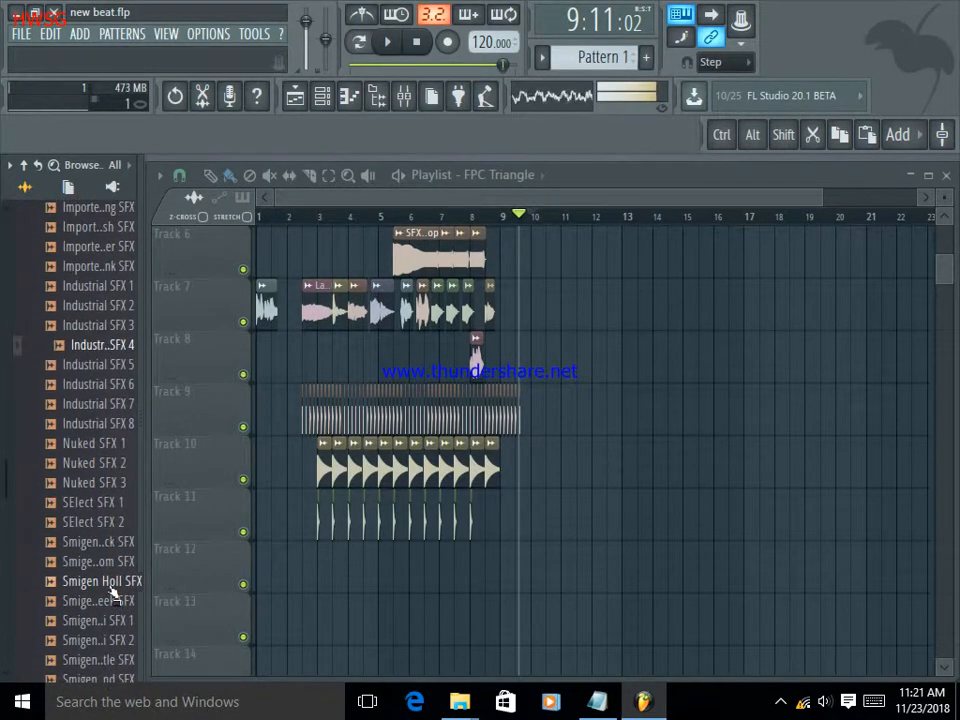
left_click(113, 589)
scroll(113, 590, "down", 3)
left_click(112, 589)
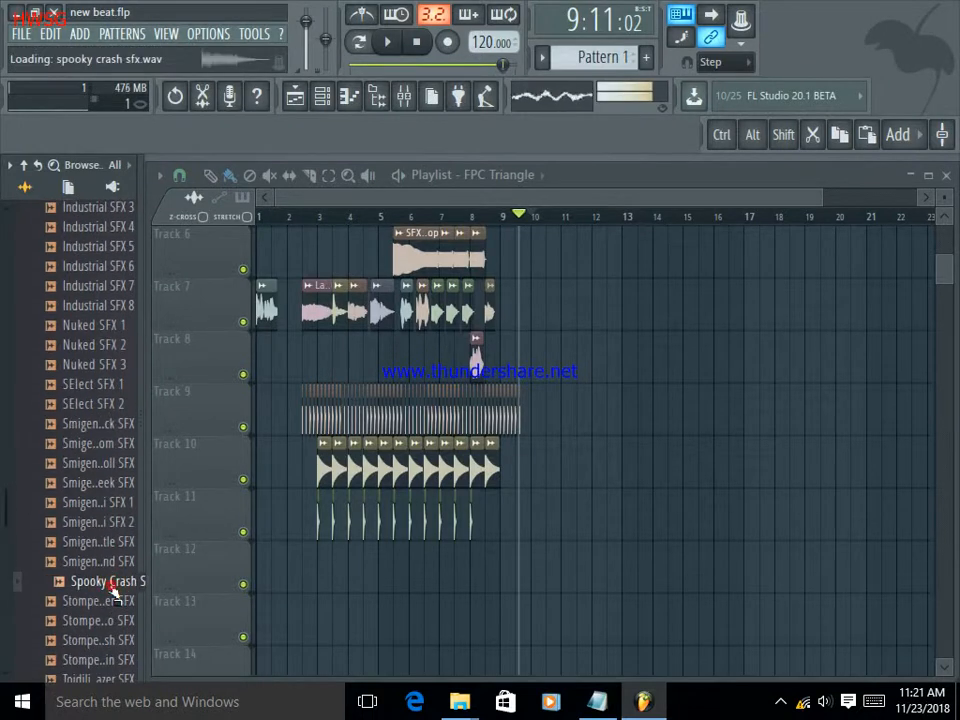
scroll(113, 590, "down", 3)
left_click(113, 589)
scroll(113, 592, "down", 9)
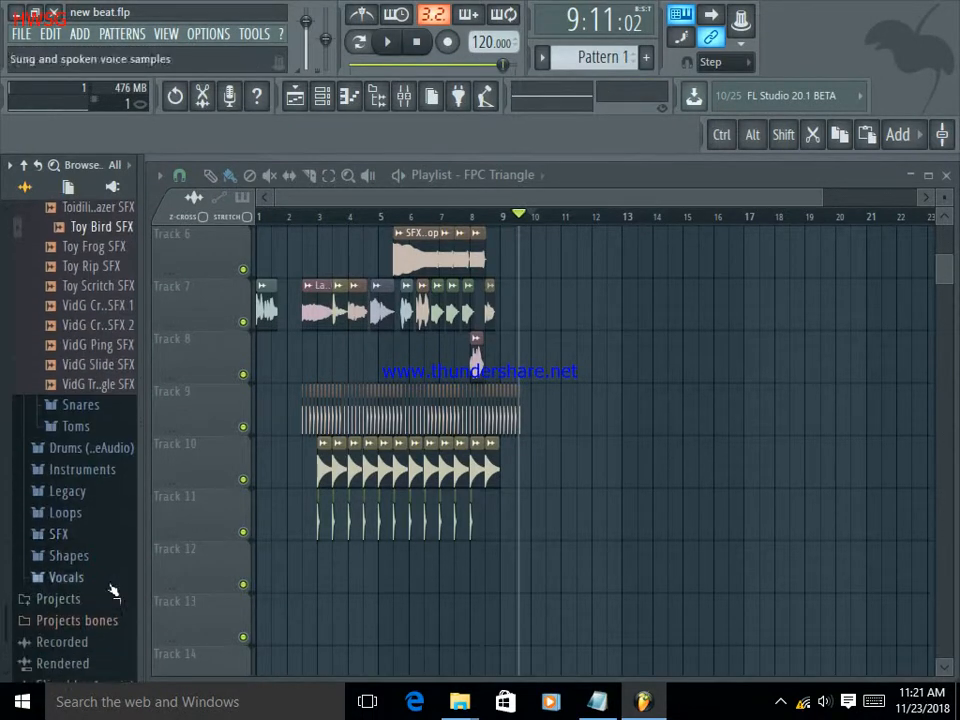
Open the Snares folder and audition its samples from "808 Snare" to "BBox Snare".
left_click(82, 406)
left_click(84, 406)
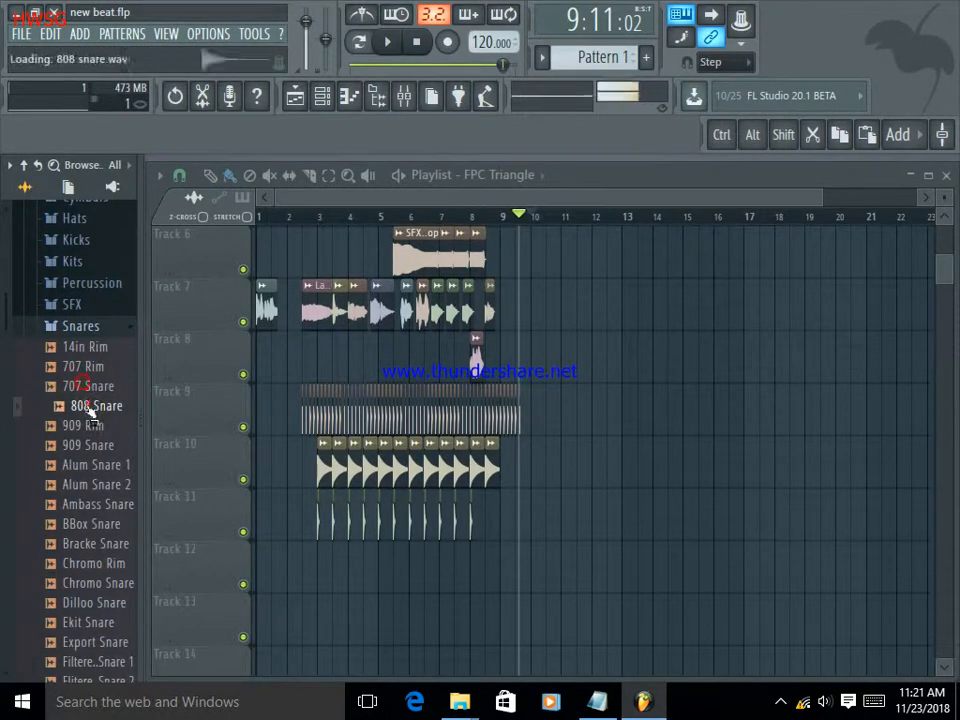
left_click(87, 427)
left_click(88, 445)
left_click(90, 465)
left_click(97, 484)
left_click(100, 504)
left_click(100, 524)
Audition samples throughout the rest of the Snares folder, including "Nuked Snare".
scroll(100, 528, "down", 2)
left_click(102, 526)
scroll(103, 530, "down", 4)
left_click(104, 533)
scroll(105, 534, "down", 2)
left_click(107, 536)
scroll(108, 538, "down", 3)
left_click(109, 540)
scroll(110, 543, "down", 6)
left_click(110, 542)
scroll(108, 542, "down", 2)
left_click(107, 542)
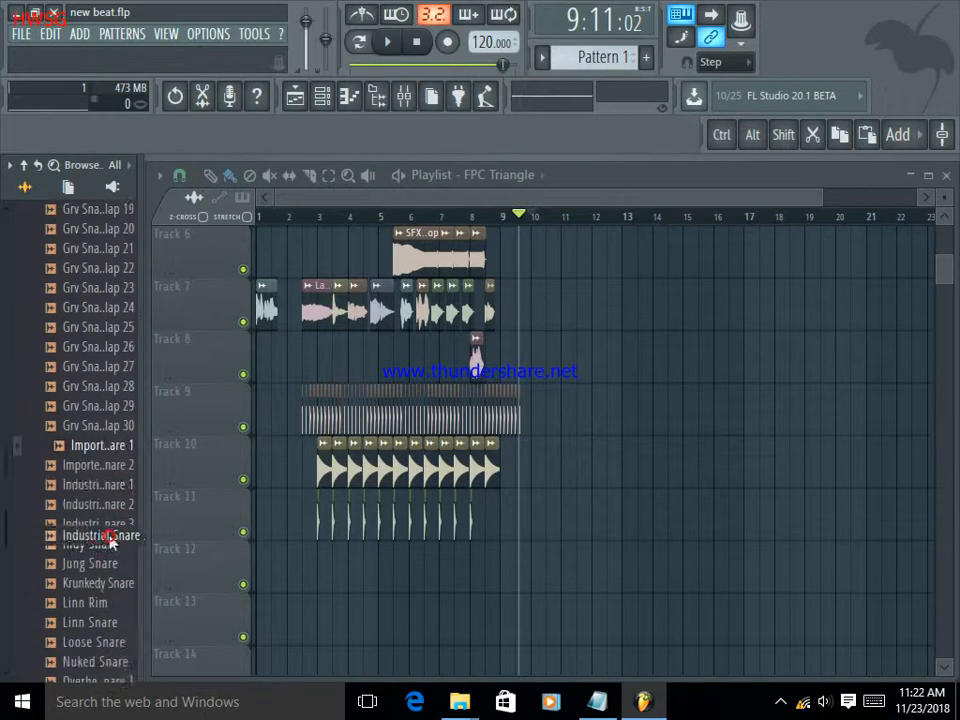
scroll(104, 541, "down", 2)
left_click(102, 541)
left_click(88, 528)
scroll(86, 530, "down", 6)
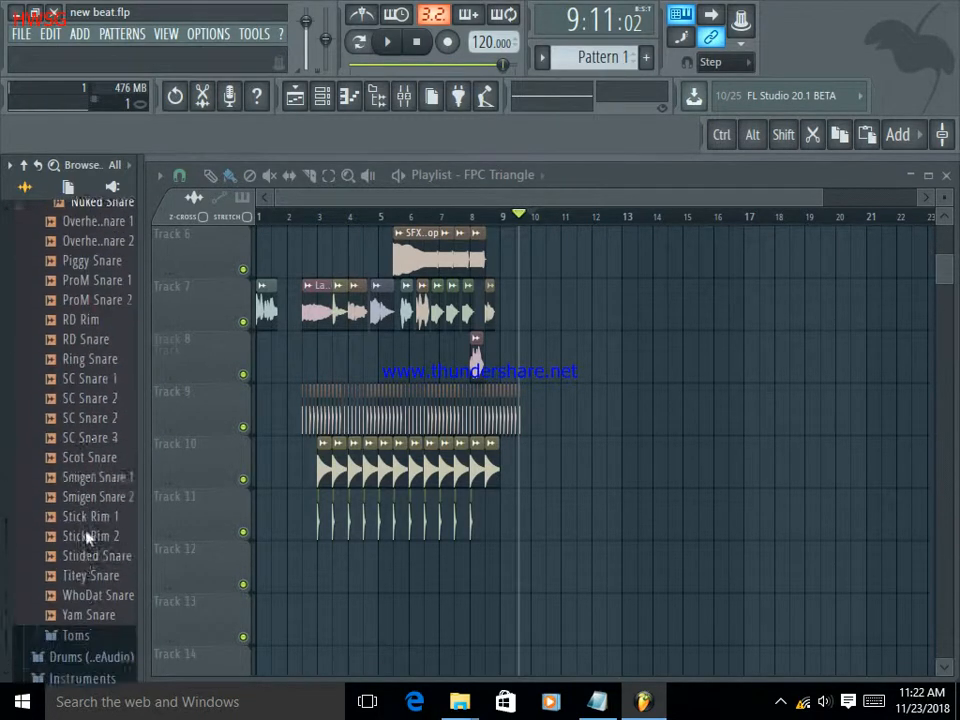
scroll(85, 530, "down", 1)
left_click(85, 525)
scroll(83, 530, "down", 2)
Open the Toms folder and compare "Electro Tom", "Jung Tom" and "Ekit Tom".
left_click(76, 485)
scroll(76, 497, "down", 1)
left_click(78, 497)
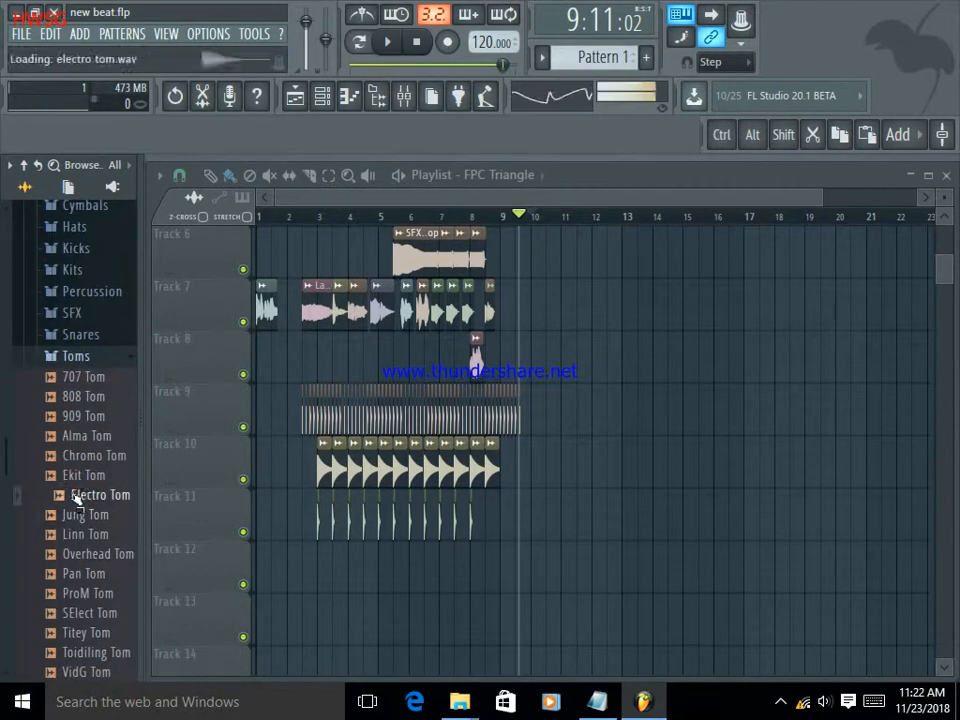
left_click(92, 513)
left_click(91, 499)
left_click(90, 512)
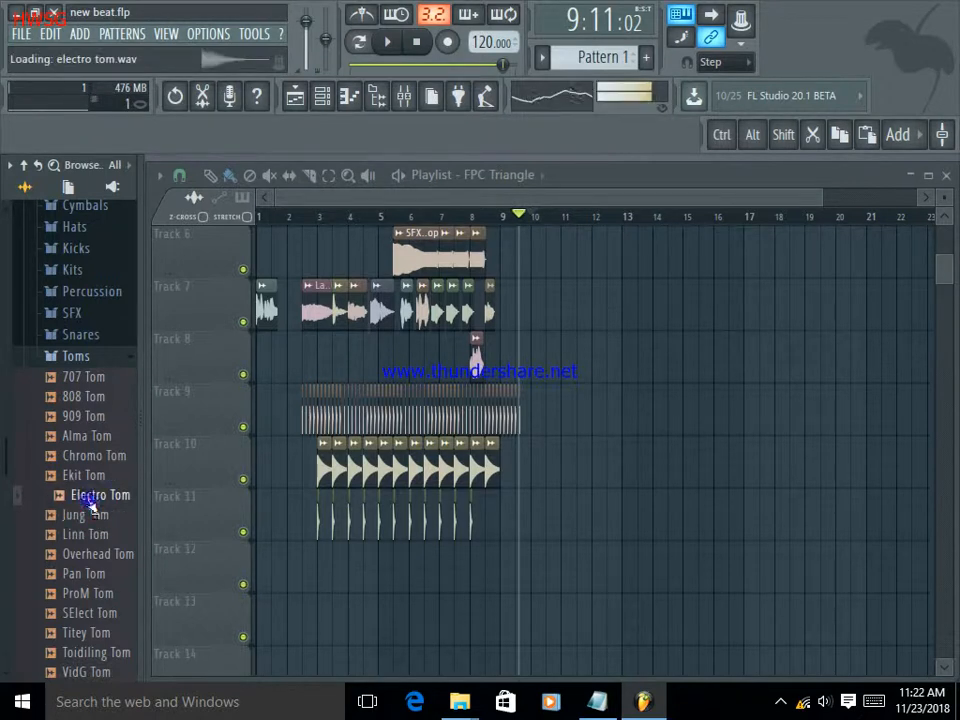
left_click(90, 513)
left_click(92, 496)
left_click(85, 476)
left_click(90, 496)
left_click(90, 497)
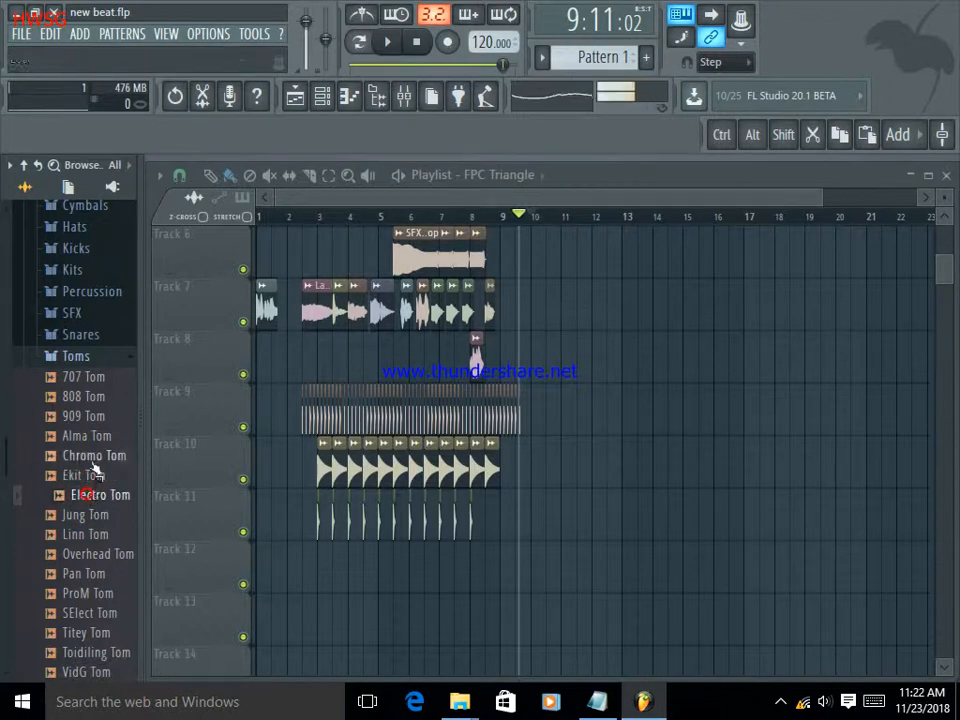
Audition the toms from "Chromo Tom" back to "909 Tom", and forward again to "Jung Tom".
left_click(96, 459)
left_click(93, 457)
left_click(88, 438)
left_click(86, 418)
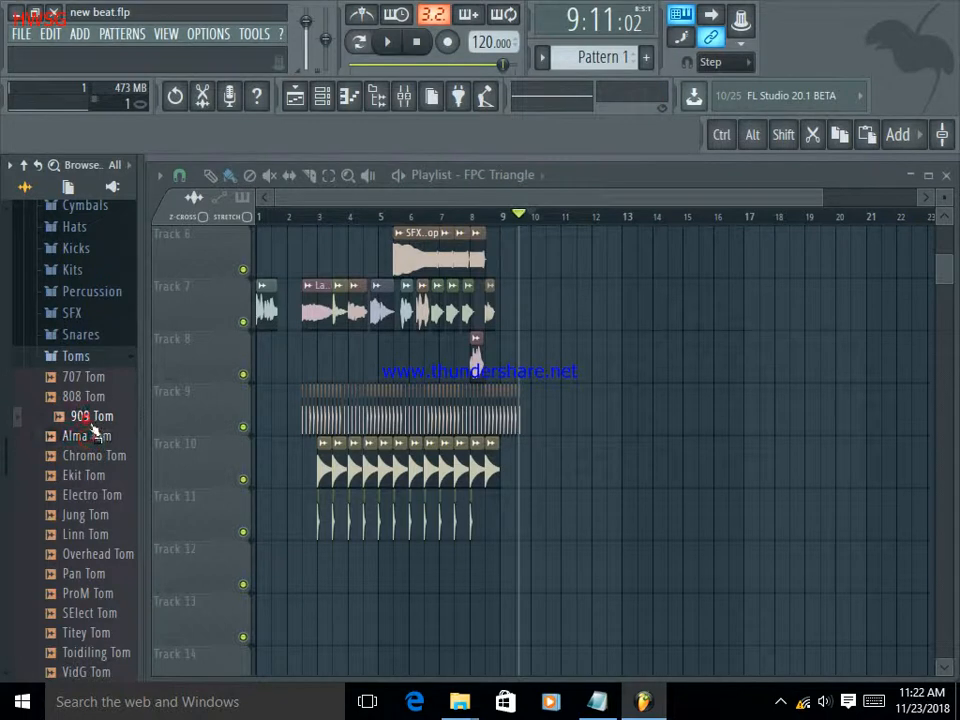
left_click(90, 435)
left_click(92, 455)
left_click(88, 475)
left_click(92, 495)
left_click(98, 515)
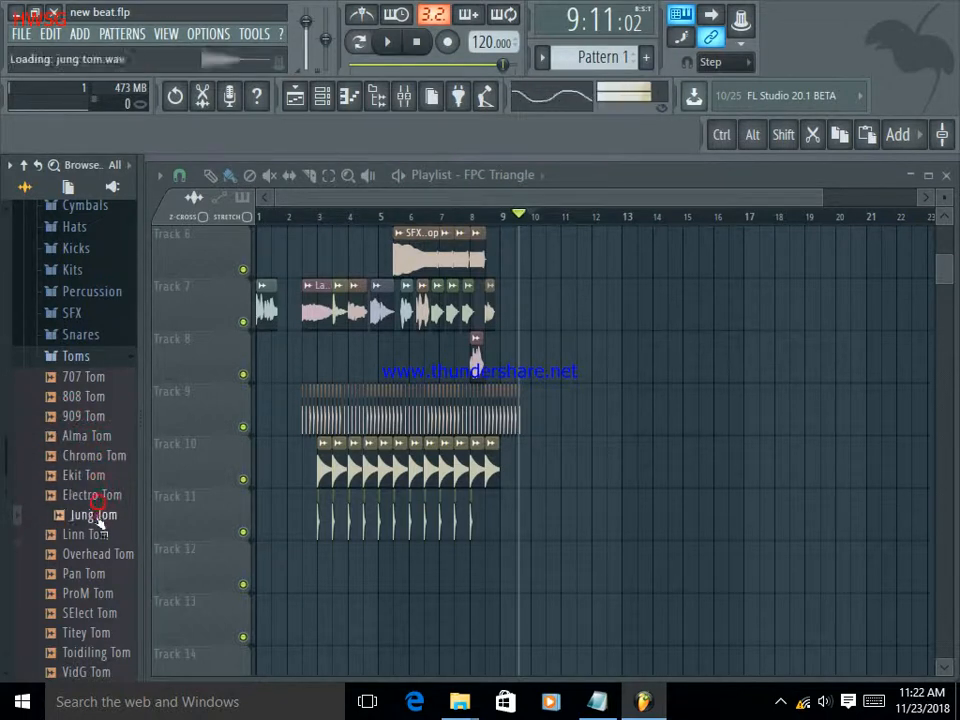
Audition "Overhead Tom" through "ProM Tom", and place "Jung Tom" clips on Track 12 every half bar from bar 3 to bar 8.
left_click(98, 555)
left_click(96, 574)
left_click(97, 593)
left_click(97, 535)
left_click(88, 515)
left_click(93, 496)
left_click_drag(90, 516, 325, 569)
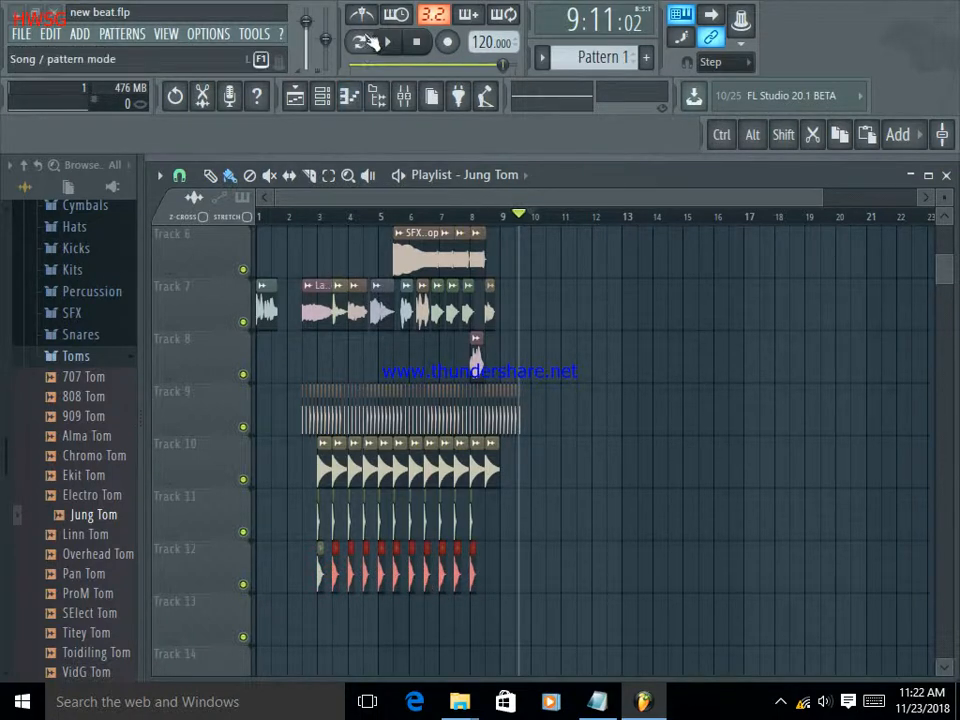
Play the song from the start and check the tom pattern against the clips on all tracks.
left_click(388, 42)
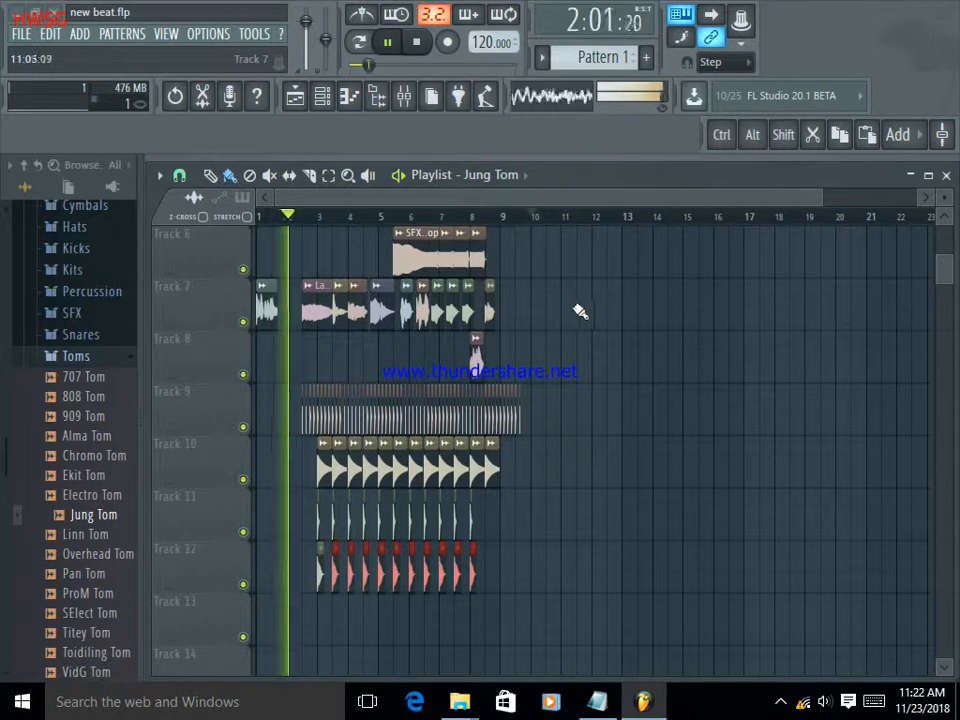
scroll(521, 219, "down", 2)
scroll(521, 219, "up", 5)
scroll(489, 223, "down", 4)
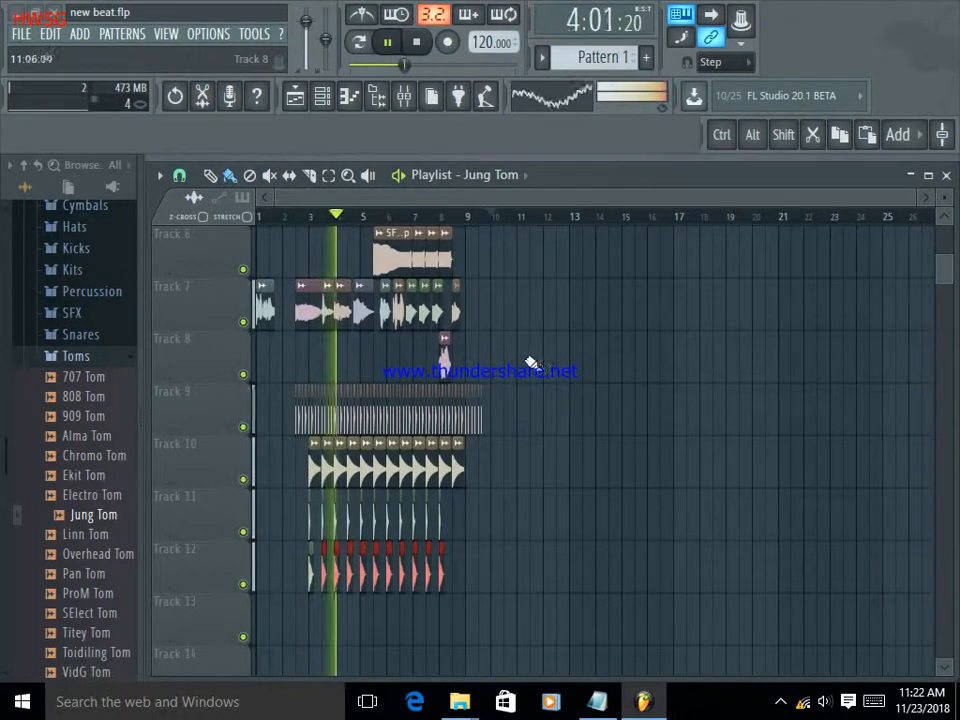
scroll(532, 361, "up", 5)
scroll(536, 359, "down", 2)
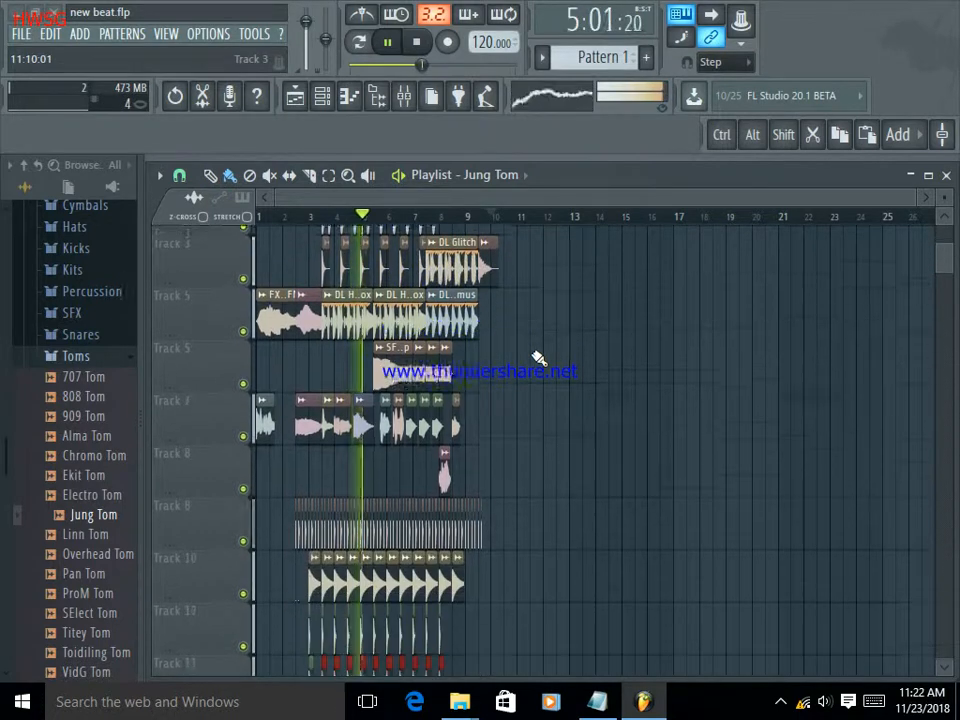
scroll(538, 358, "down", 1)
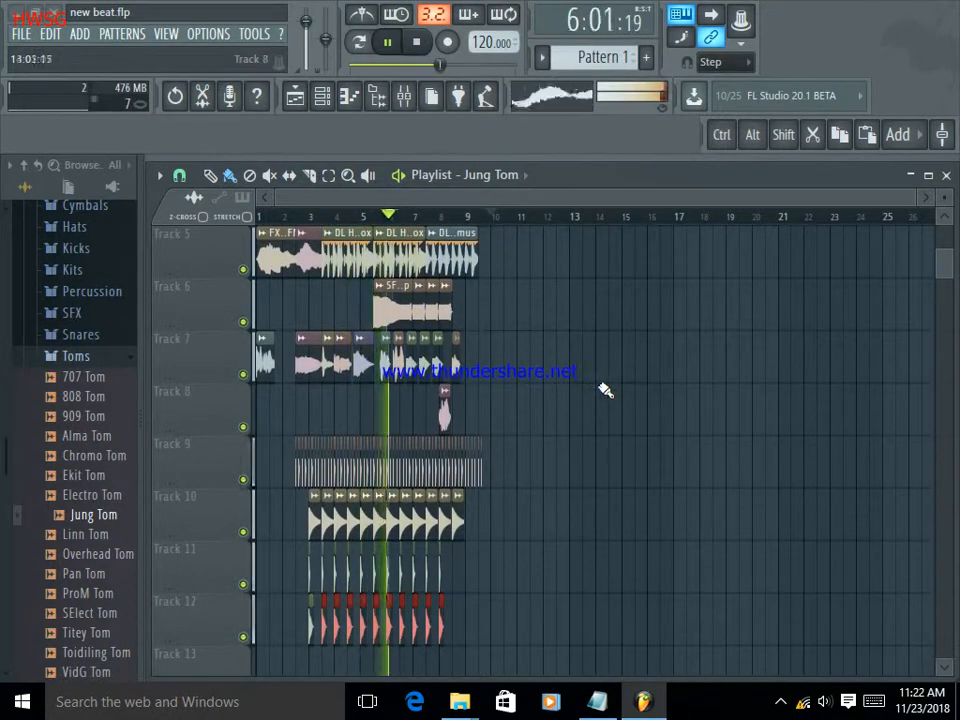
scroll(612, 397, "down", 1)
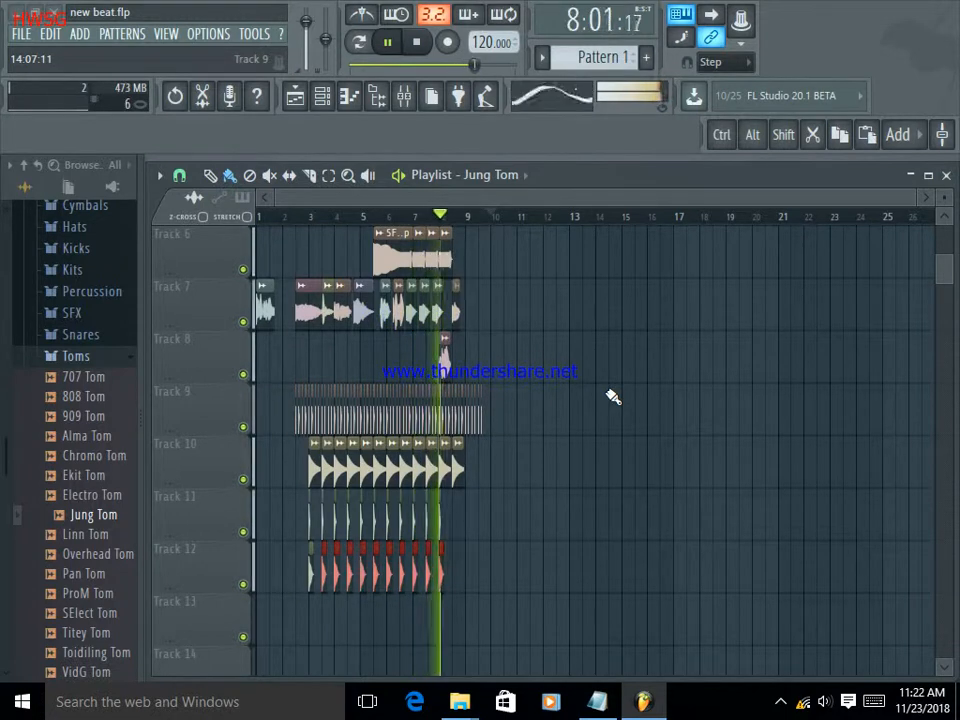
scroll(595, 373, "up", 4)
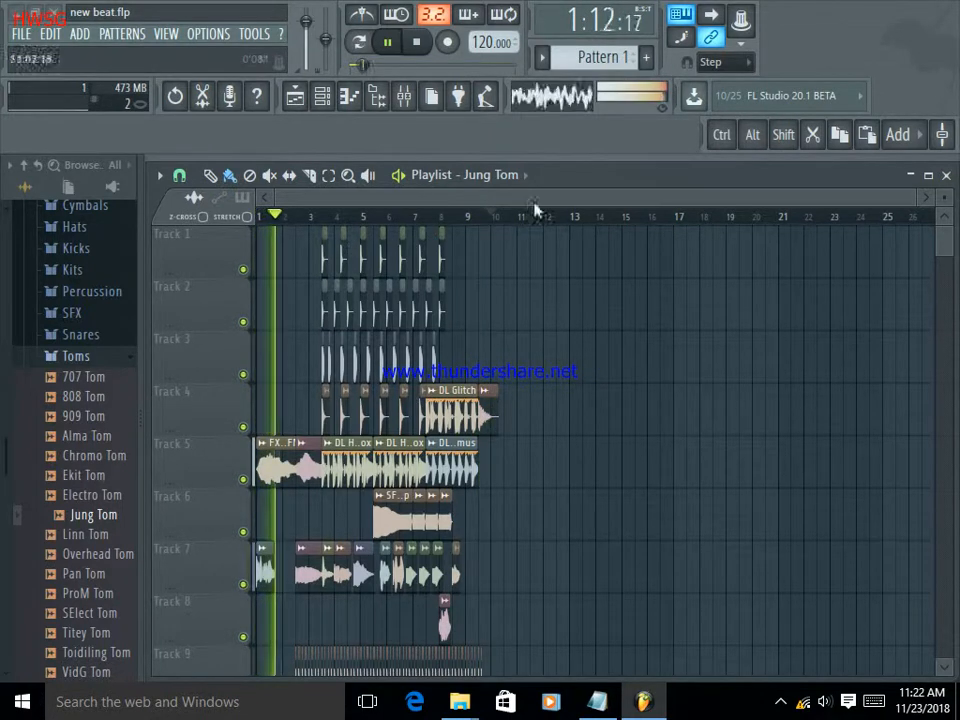
left_click(781, 703)
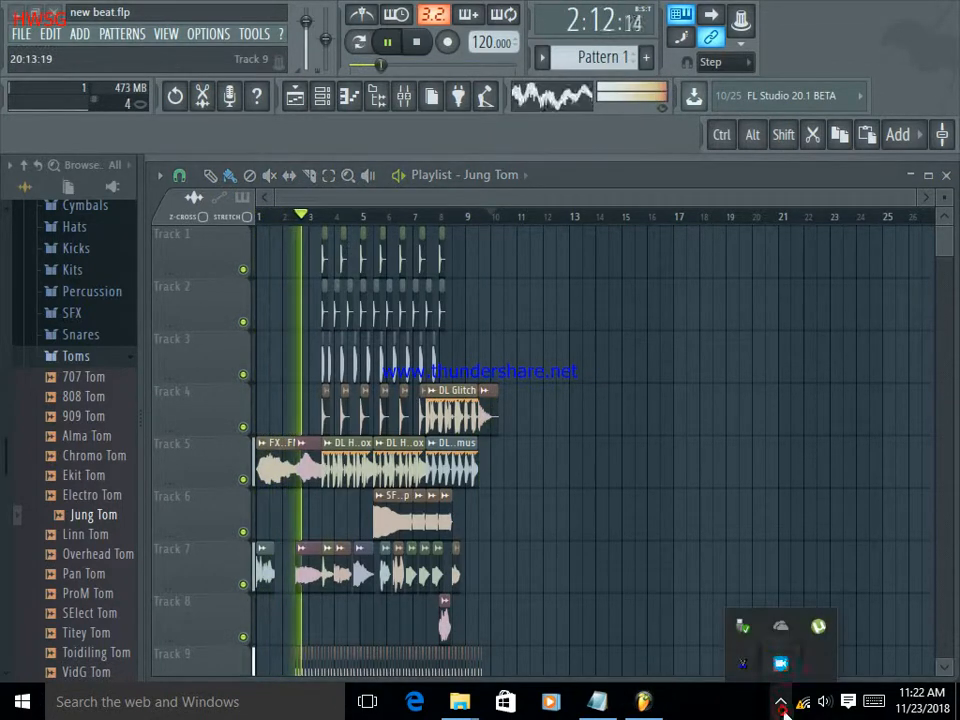
left_click(781, 663)
left_click_drag(520, 218, 810, 249)
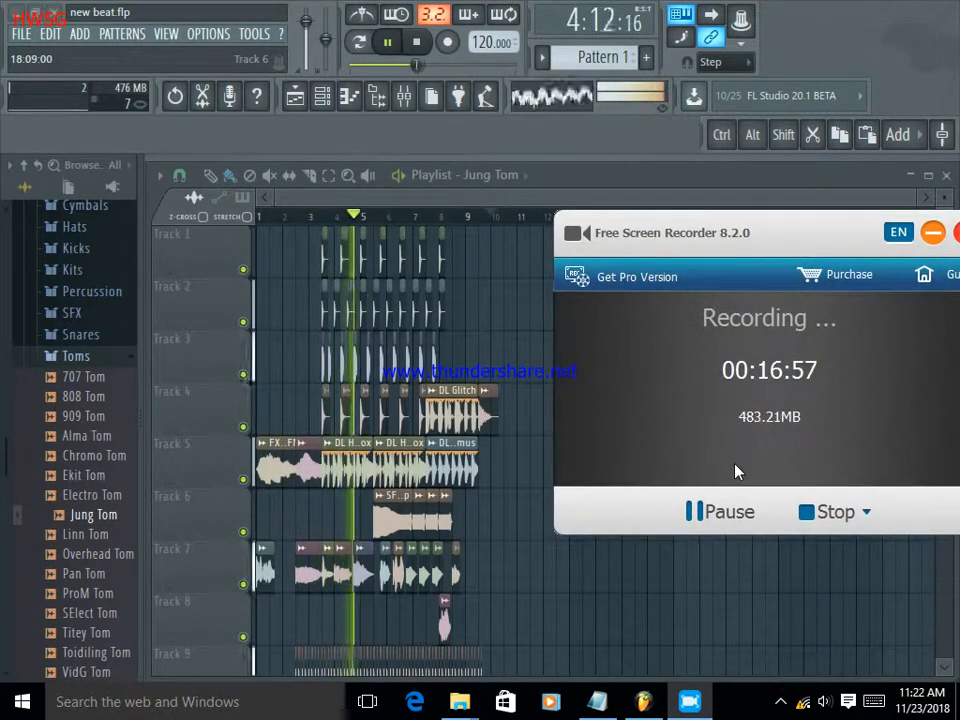